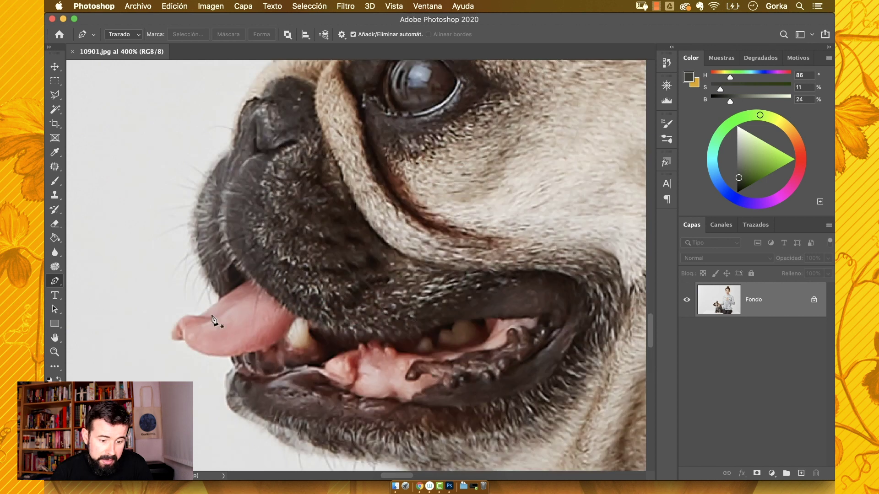
- Trace a Pen path from the top of the dog's tongue up around the muzzle and nose to the forehead
{"action": "left_click", "coordinate": [220, 298]}
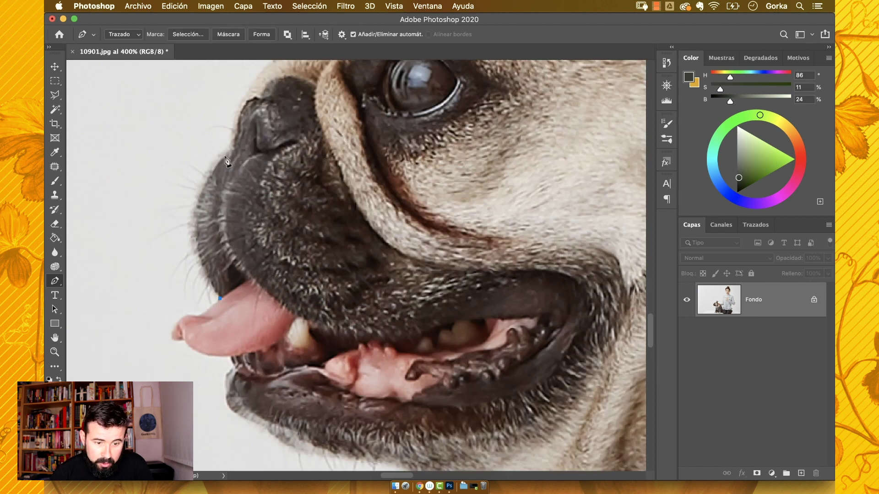
{"action": "left_click_drag", "start_coordinate": [228, 150], "coordinate": [251, 118]}
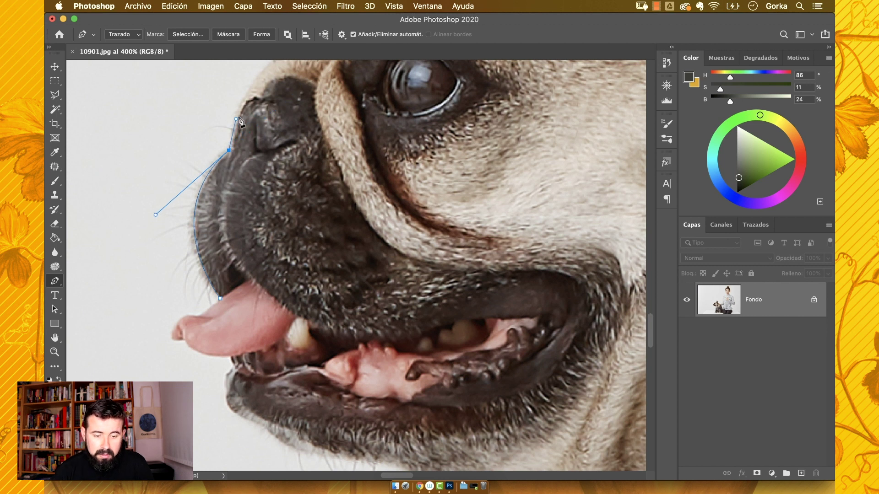
{"action": "scroll", "coordinate": [237, 121], "scroll_direction": "up", "scroll_amount": 5}
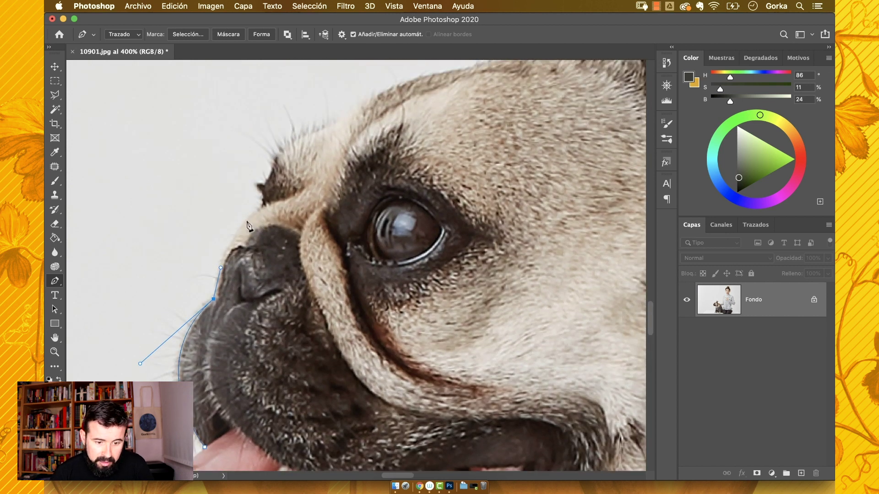
{"action": "left_click", "coordinate": [246, 221]}
{"action": "left_click", "coordinate": [260, 206]}
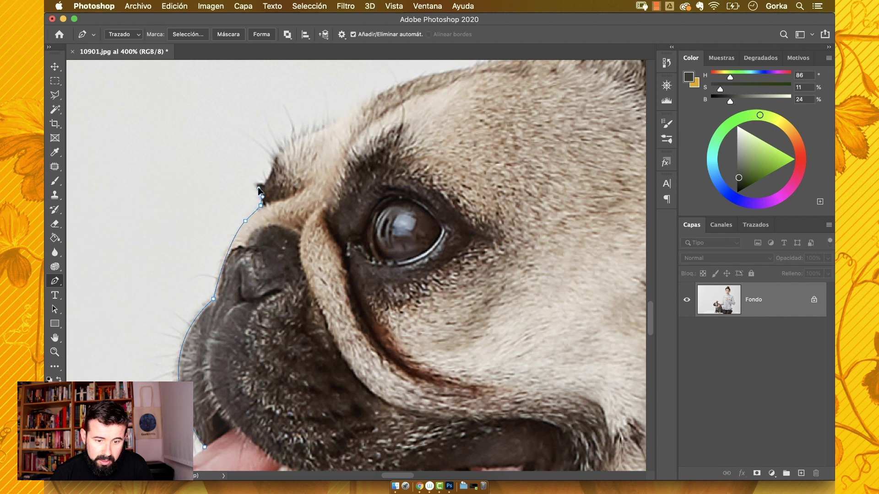
{"action": "left_click", "coordinate": [263, 184]}
{"action": "left_click", "coordinate": [271, 171]}
{"action": "left_click_drag", "start_coordinate": [299, 134], "coordinate": [356, 110]}
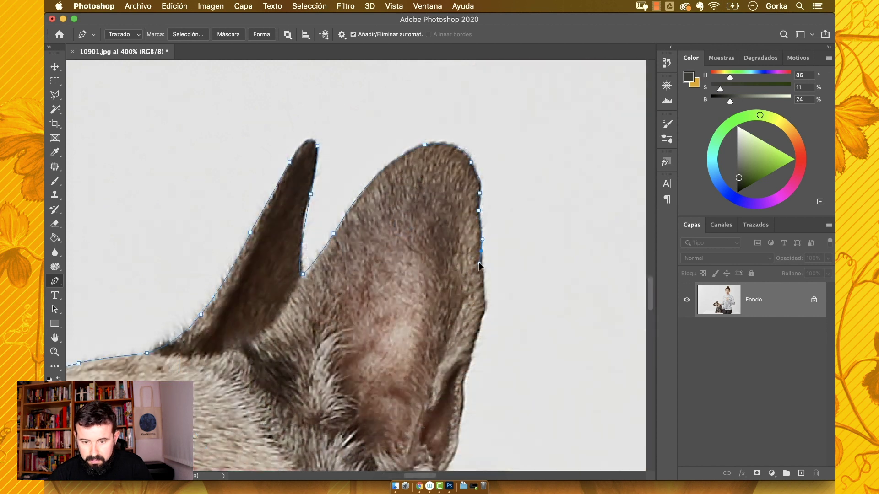
- Continue the path down the dog's rear ear and around the tongue, closing it at the starting anchor point
{"action": "left_click", "coordinate": [482, 272]}
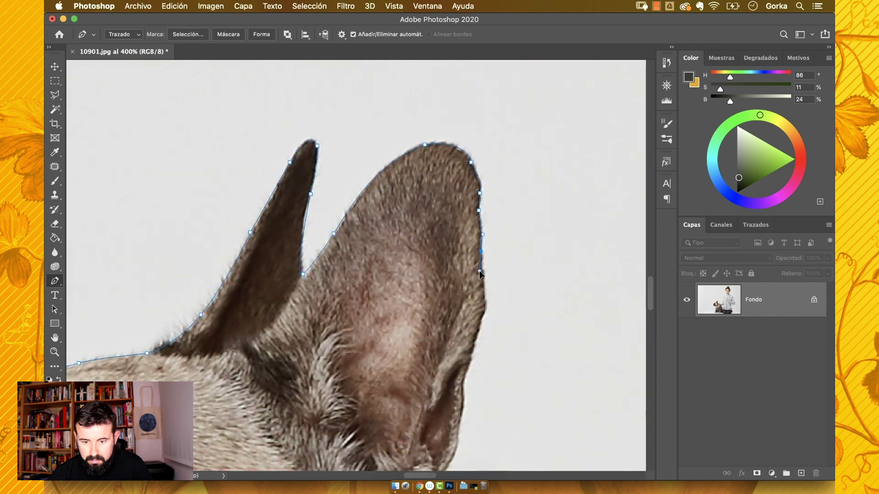
{"action": "left_click", "coordinate": [486, 301]}
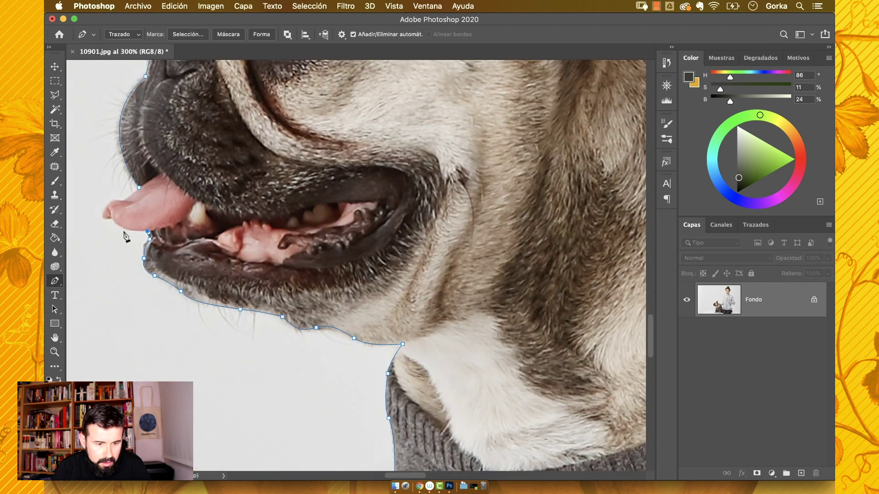
{"action": "left_click", "coordinate": [113, 222]}
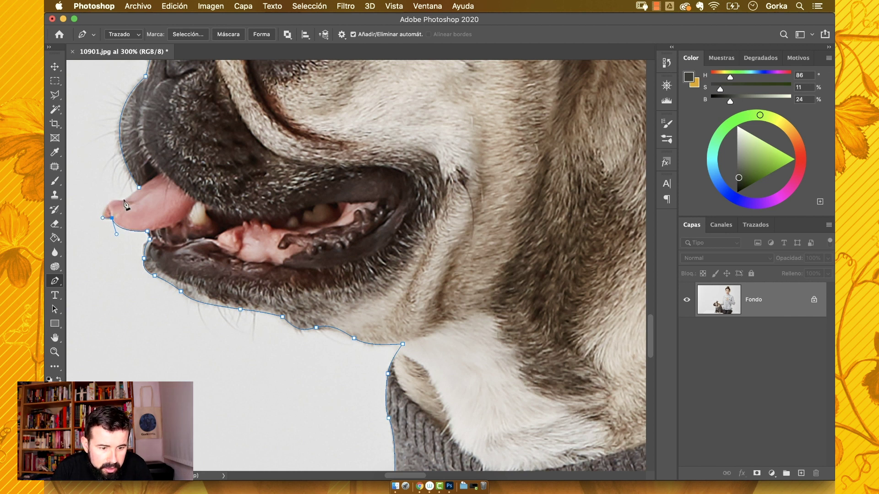
{"action": "left_click_drag", "start_coordinate": [124, 199], "coordinate": [145, 202]}
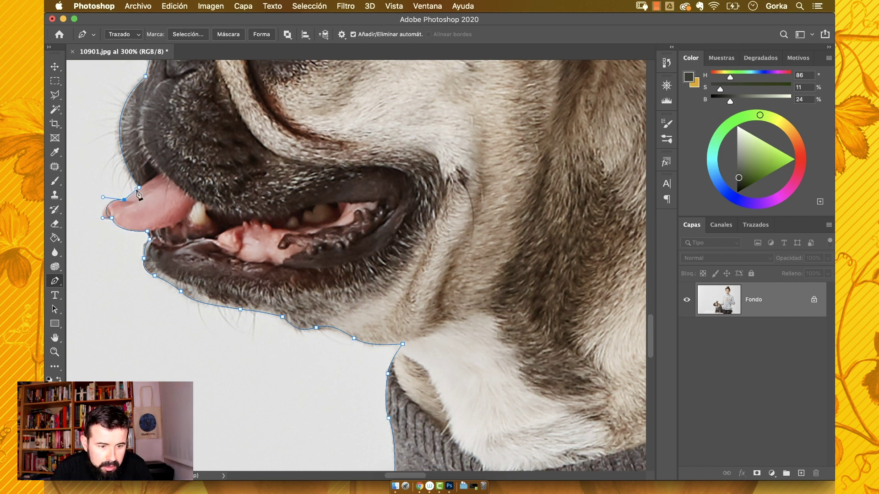
{"action": "left_click", "coordinate": [139, 188]}
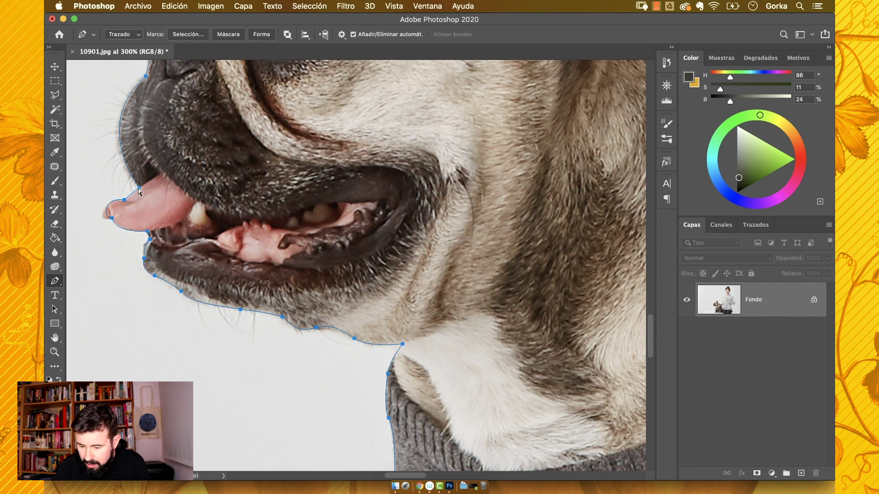
- Make a new anti-aliased selection from the dog path with a 0 px feather radius and copy it to a new layer
{"action": "key", "text": "super+minus"}
{"action": "key", "text": "super+minus"}
{"action": "key", "text": "super+minus"}
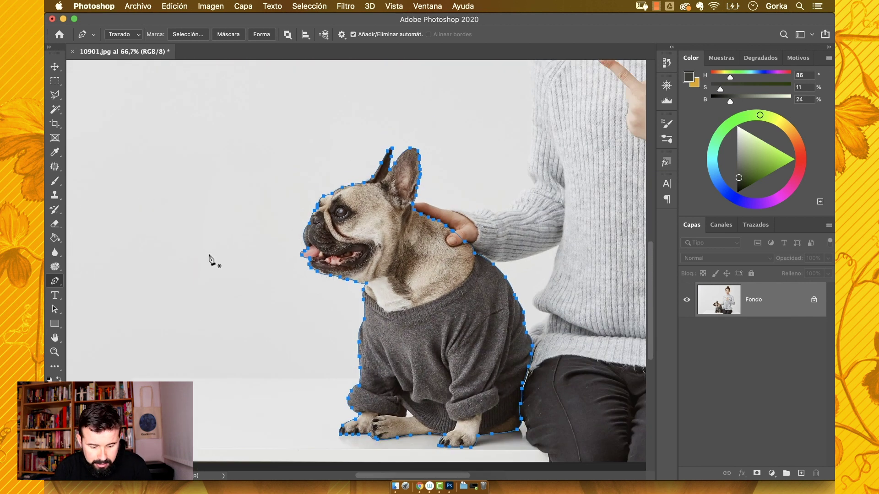
{"action": "right_click", "coordinate": [376, 295]}
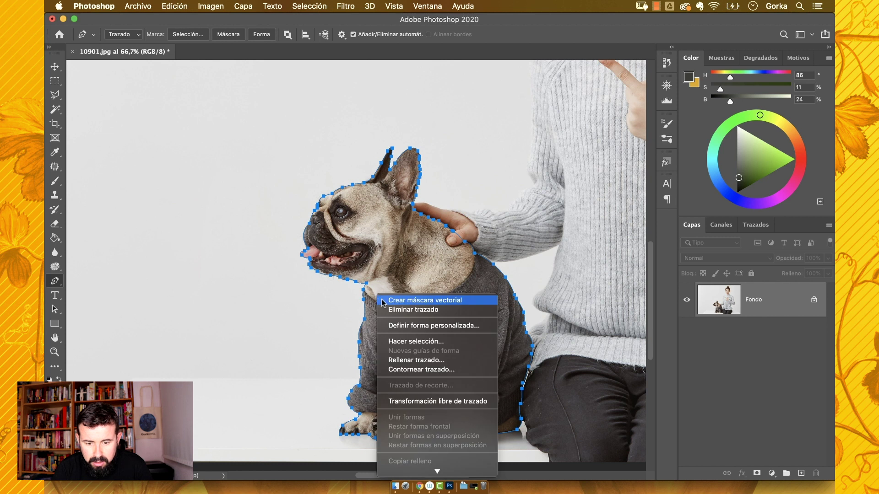
{"action": "left_click", "coordinate": [418, 341]}
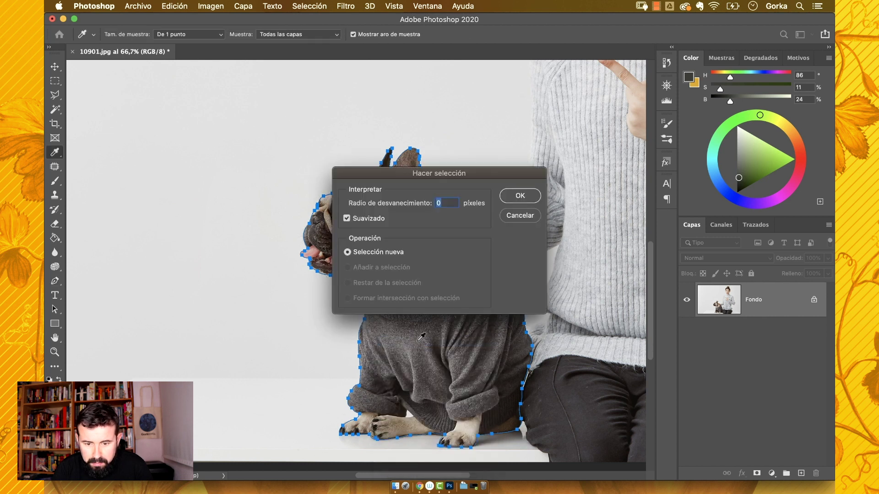
{"action": "key", "text": "Return"}
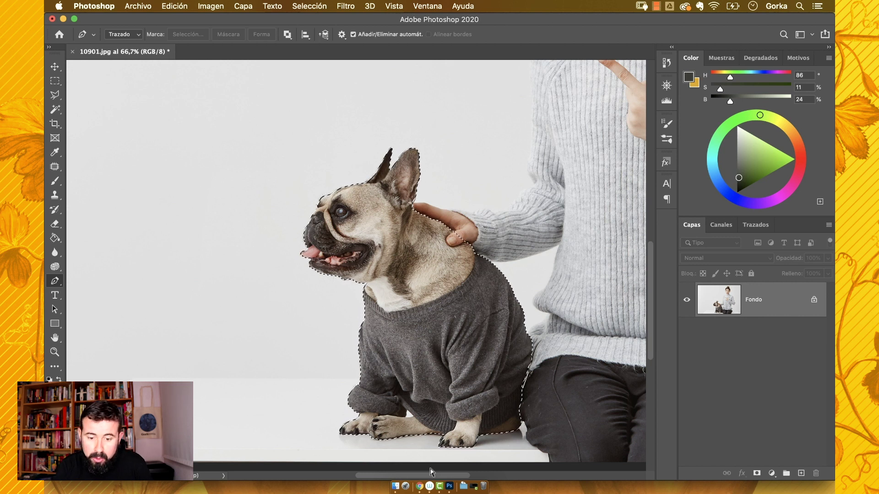
{"action": "key", "text": "super+j"}
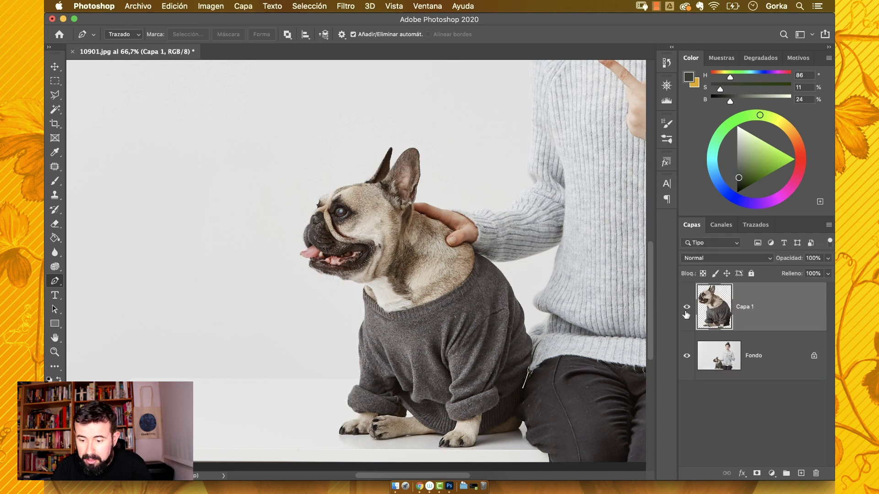
- Inspect the dog cutout against the original photo by alternating the visibility of Capa 1 and Fondo
{"action": "left_click", "coordinate": [690, 358]}
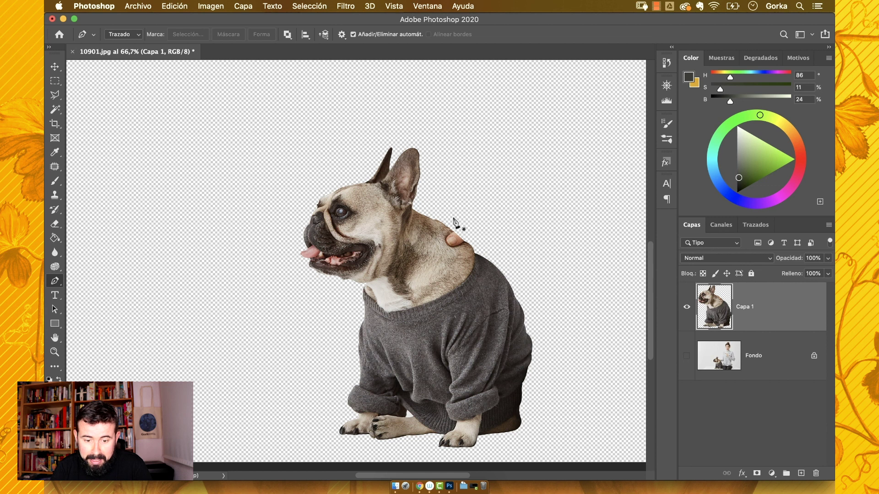
{"action": "left_click", "coordinate": [687, 304]}
{"action": "left_click", "coordinate": [687, 355]}
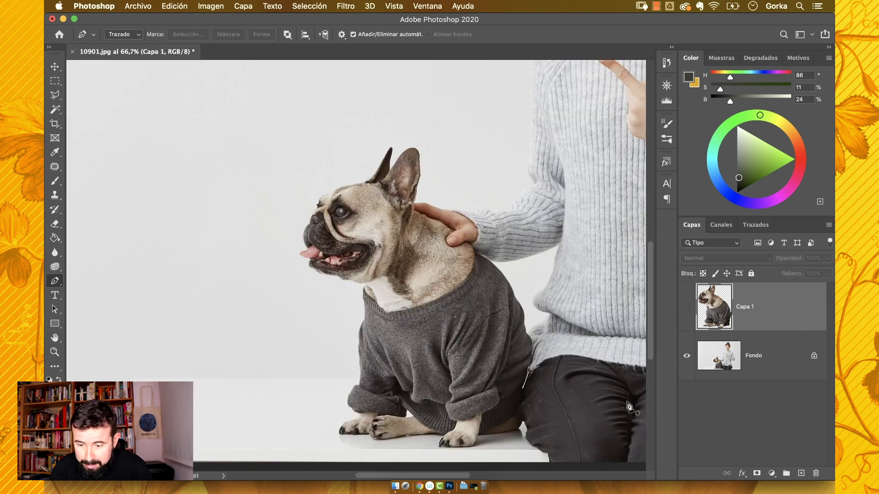
{"action": "scroll", "coordinate": [557, 274], "scroll_direction": "right", "scroll_amount": 7}
{"action": "scroll", "coordinate": [556, 274], "scroll_direction": "up", "scroll_amount": 4}
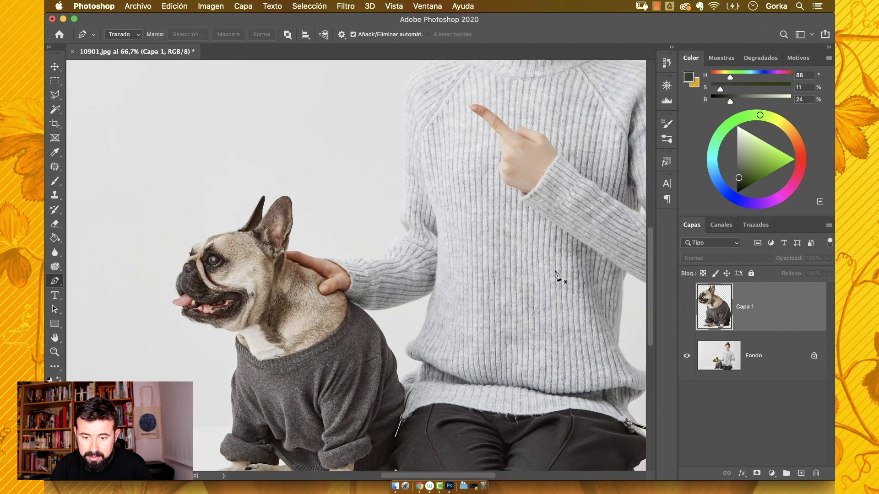
{"action": "scroll", "coordinate": [557, 274], "scroll_direction": "down", "scroll_amount": 3}
{"action": "scroll", "coordinate": [556, 275], "scroll_direction": "left", "scroll_amount": 3}
{"action": "left_click", "coordinate": [686, 307]}
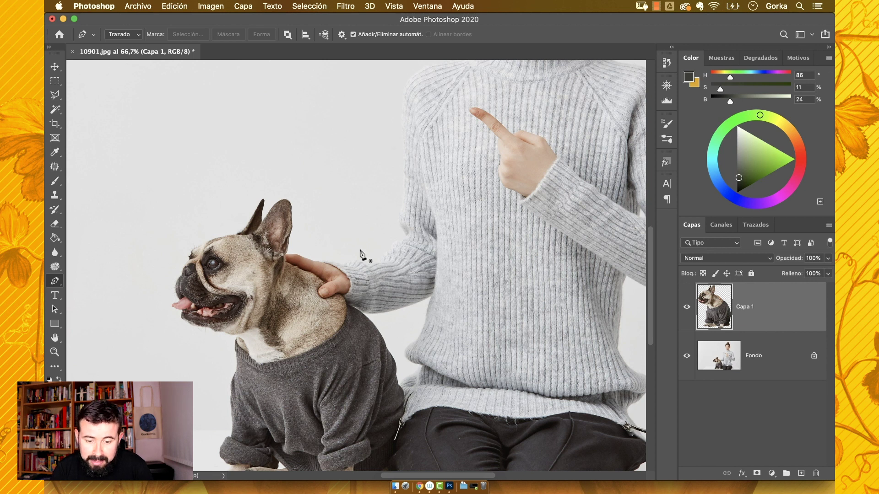
- Start a Scale transform on the dog layer and resize it freehand to about 98%
{"action": "scroll", "coordinate": [363, 252], "scroll_direction": "down", "scroll_amount": 4}
{"action": "scroll", "coordinate": [363, 251], "scroll_direction": "left", "scroll_amount": 1}
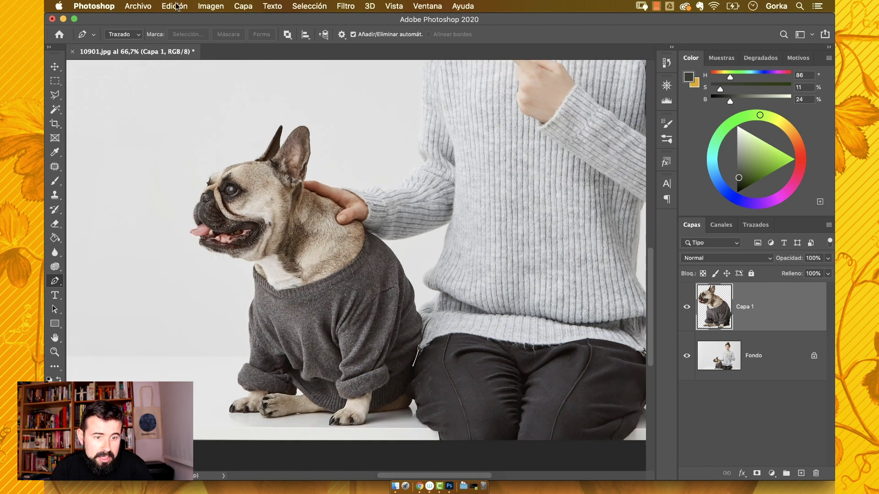
{"action": "left_click", "coordinate": [176, 6]}
{"action": "mouse_move", "coordinate": [246, 261]}
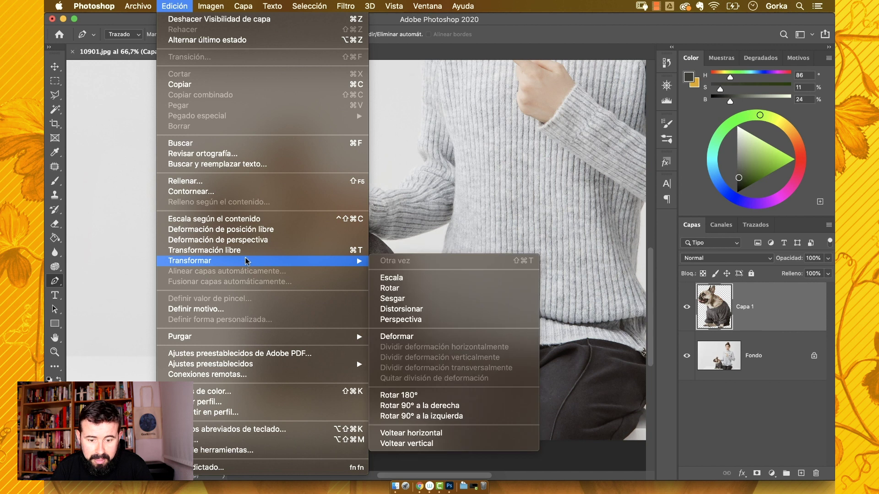
{"action": "left_click", "coordinate": [425, 278]}
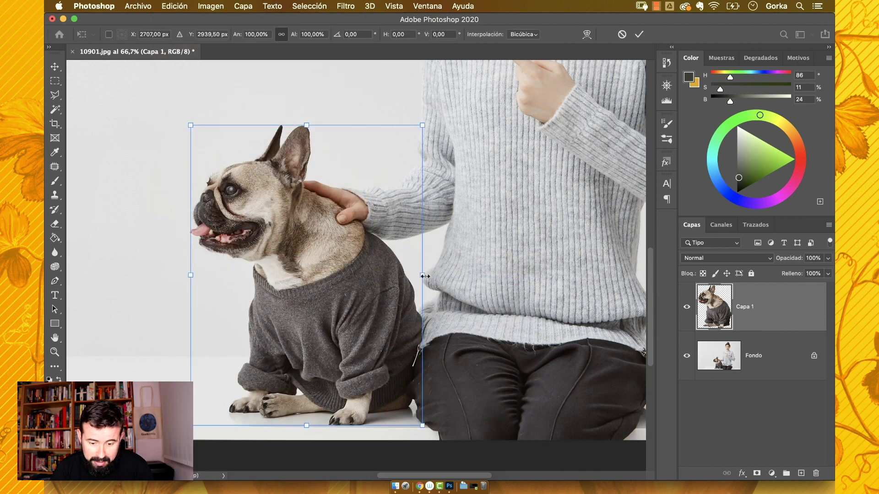
{"action": "left_click", "coordinate": [180, 6]}
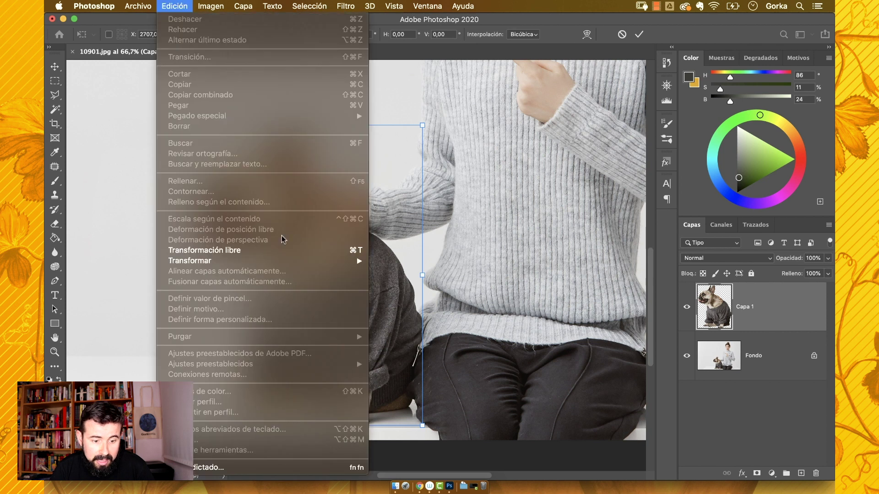
{"action": "left_click", "coordinate": [44, 157]}
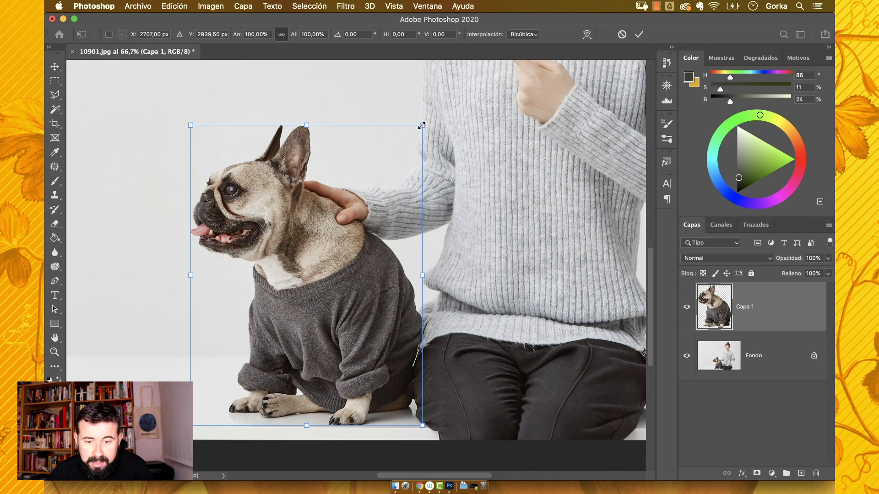
{"action": "left_click_drag", "start_coordinate": [422, 125], "coordinate": [383, 125]}
{"action": "left_click_drag", "start_coordinate": [191, 135], "coordinate": [167, 140]}
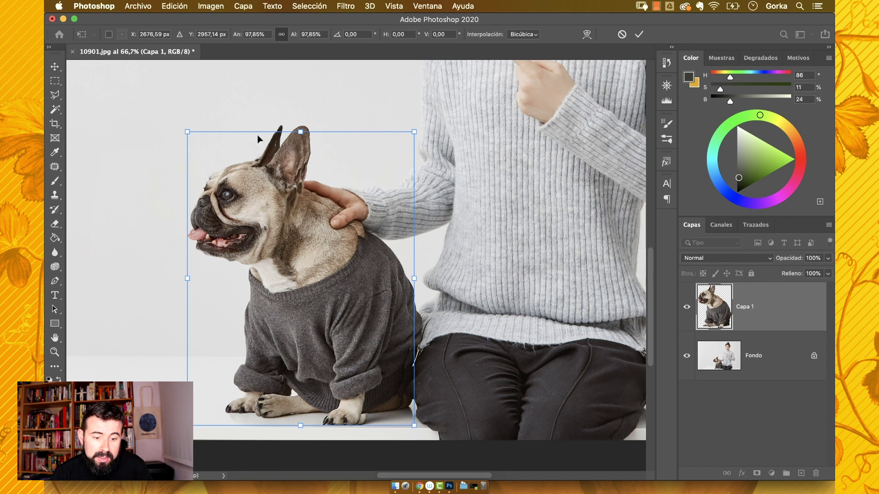
- Set the dog's scale to 200% in width and height and move it up to sit on the table beside the woman
{"action": "left_click", "coordinate": [266, 34]}
{"action": "type", "text": "200"}
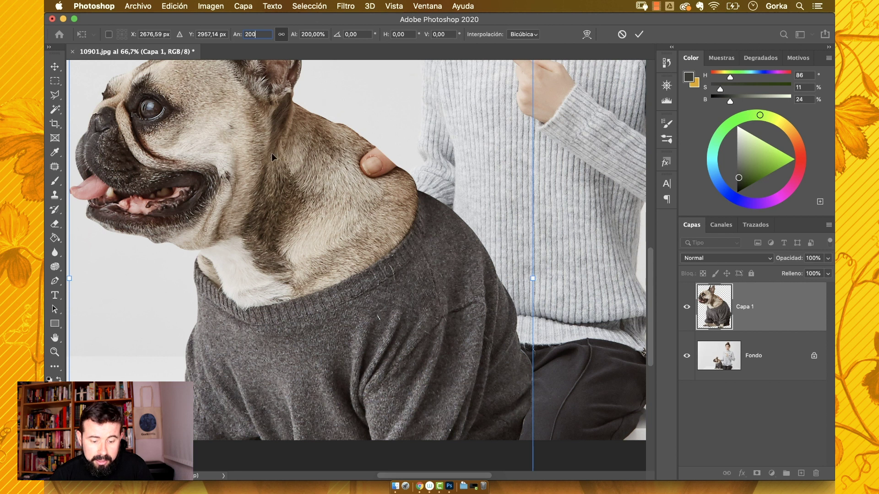
{"action": "key", "text": "super+minus"}
{"action": "key", "text": "super+minus"}
{"action": "key", "text": "super+minus"}
{"action": "left_click_drag", "start_coordinate": [367, 356], "coordinate": [354, 298]}
{"action": "key", "text": "super+plus"}
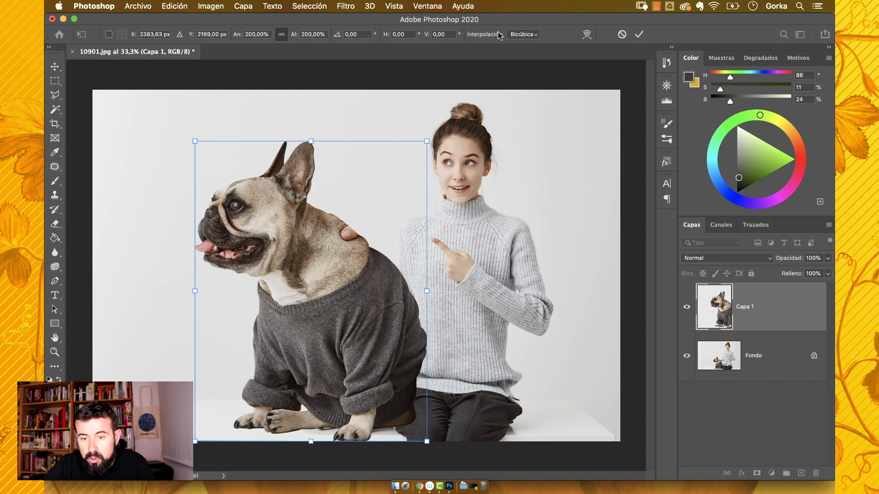
- Set the transform's interpolation to Bicúbica automática and apply the scaling to the dog
{"action": "left_click", "coordinate": [519, 35]}
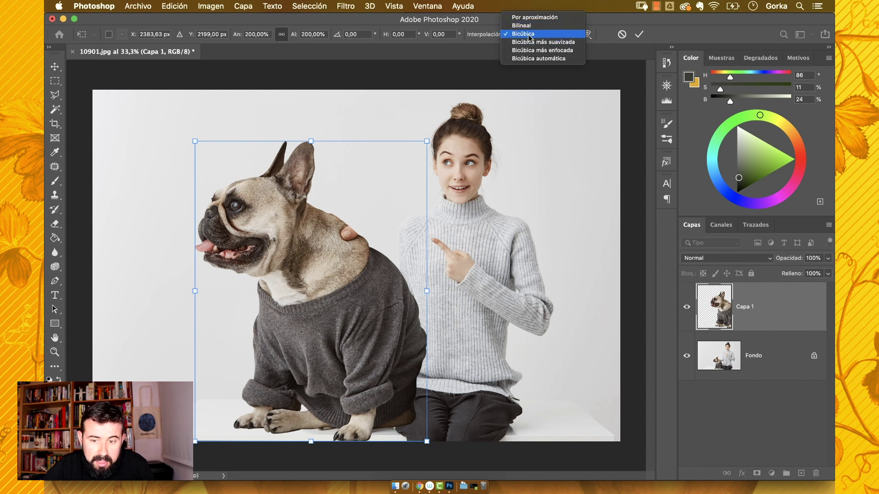
{"action": "left_click", "coordinate": [535, 58]}
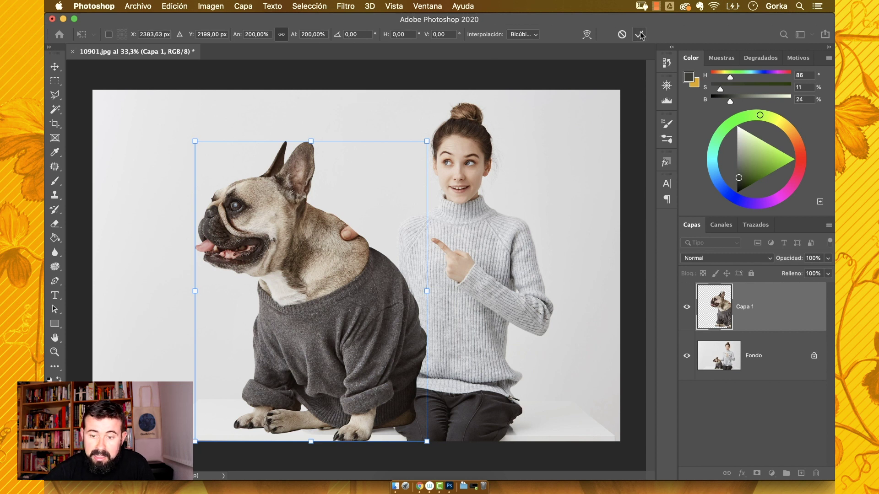
{"action": "key", "text": "Return"}
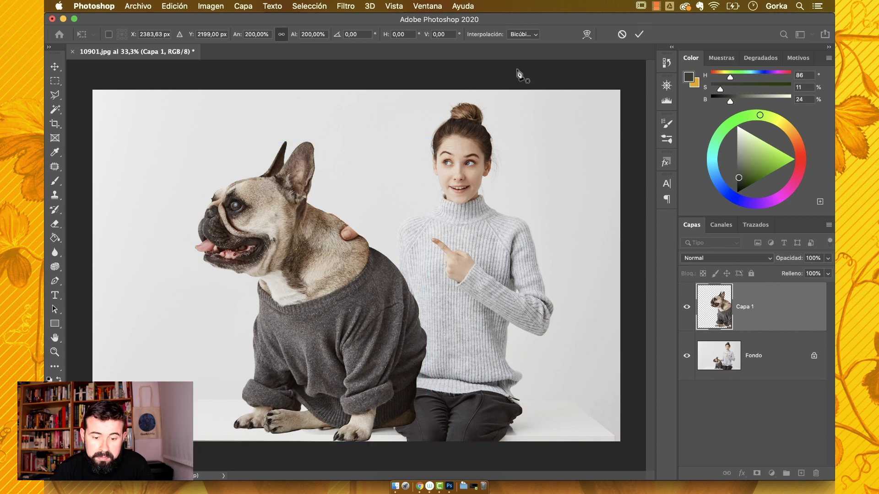
{"action": "key", "text": "p"}
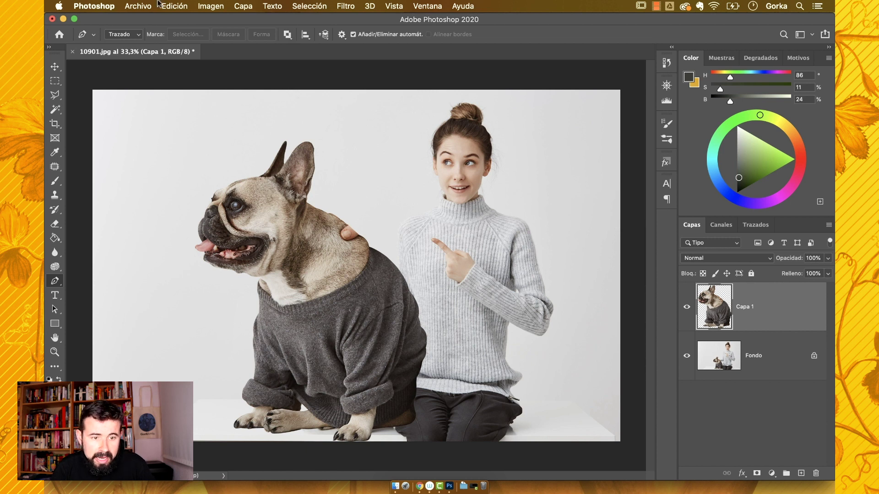
- Start a Scale transform on the dog layer and turn on its reference point
{"action": "left_click", "coordinate": [174, 5]}
{"action": "mouse_move", "coordinate": [320, 261]}
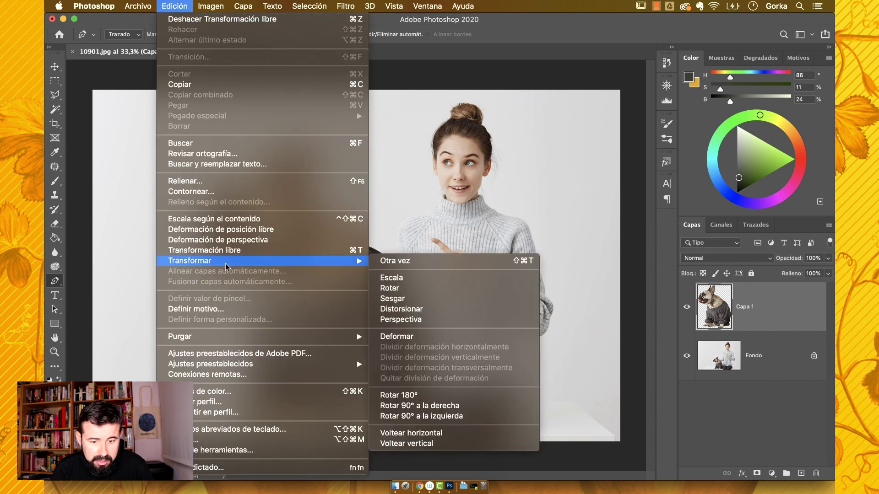
{"action": "left_click", "coordinate": [428, 278]}
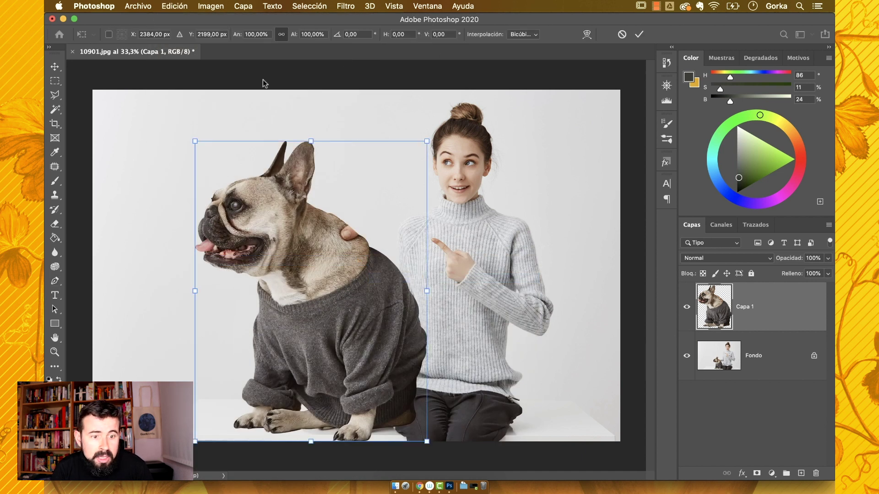
{"action": "left_click", "coordinate": [108, 34]}
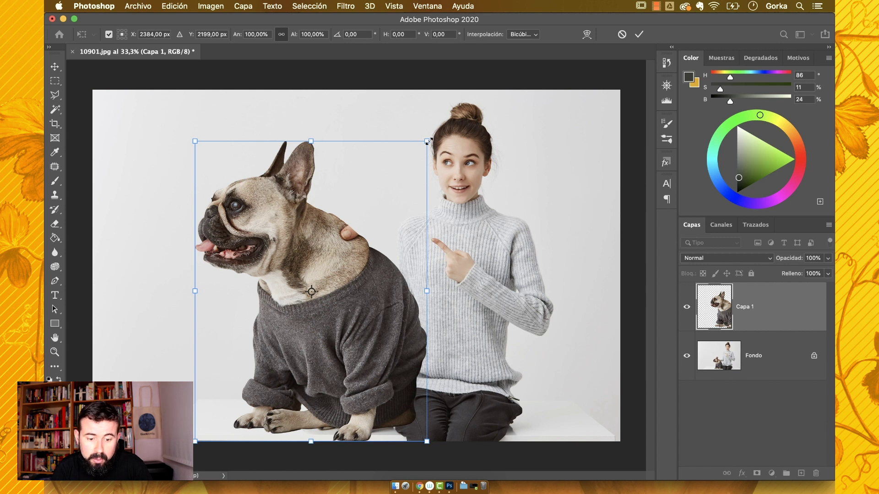
- Try scaling the dog to 98.69%, and freehand around a reference point moved onto its snout
{"action": "mouse_move", "coordinate": [428, 141]}
{"action": "left_mouse_down"}
{"action": "mouse_move", "coordinate": [347, 227]}
{"action": "mouse_move", "coordinate": [434, 120]}
{"action": "mouse_move", "coordinate": [408, 158]}
{"action": "mouse_move", "coordinate": [423, 140]}
{"action": "left_mouse_up"}
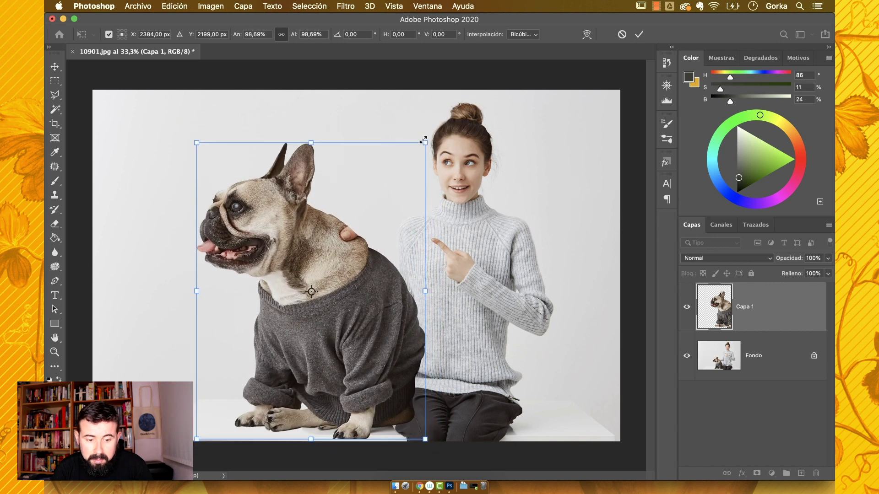
{"action": "left_click_drag", "start_coordinate": [313, 290], "coordinate": [213, 212]}
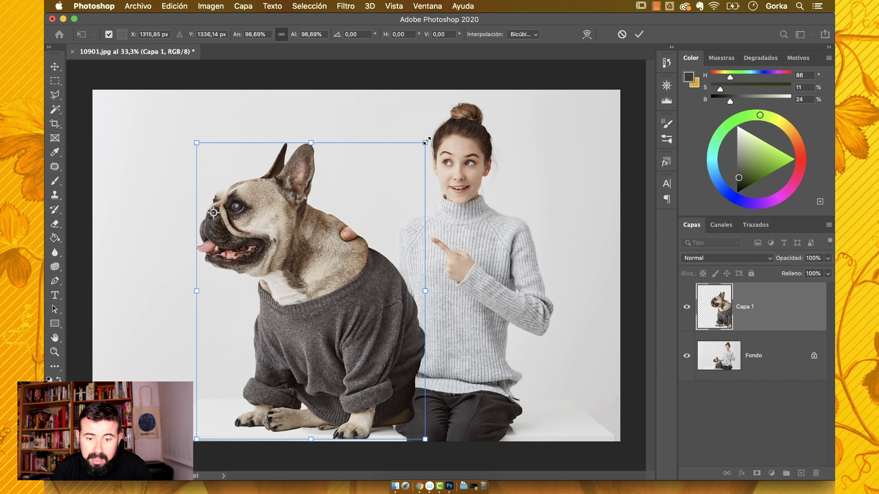
{"action": "left_click_drag", "start_coordinate": [426, 145], "coordinate": [377, 190]}
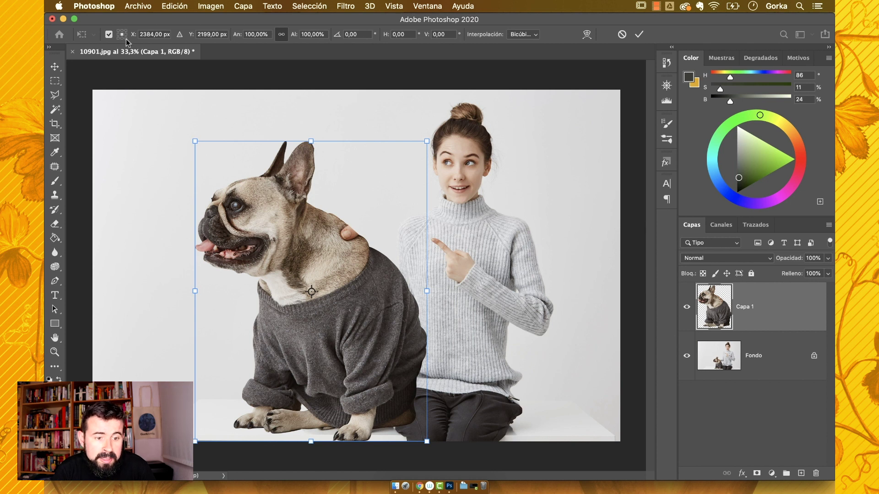
- Try the transform's reference point at the middle-right, top-right and middle-left handles of the dog's bounding box
{"action": "left_click", "coordinate": [126, 38]}
{"action": "left_click", "coordinate": [126, 34]}
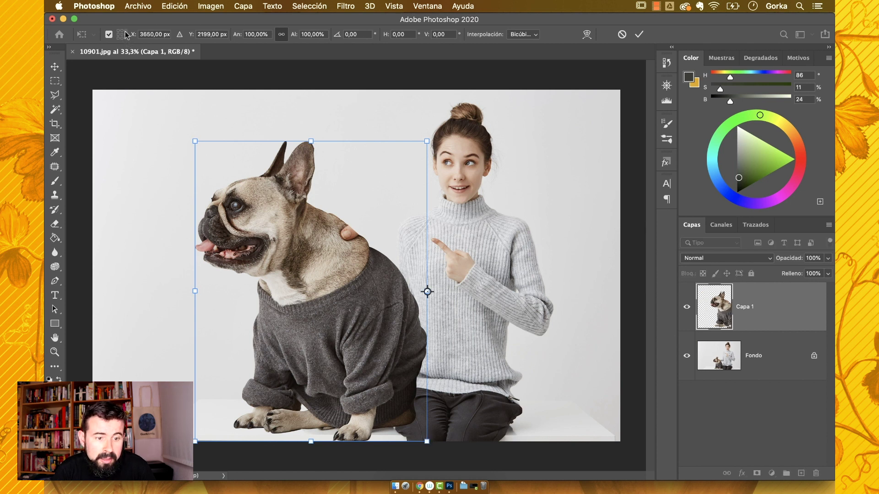
{"action": "left_click", "coordinate": [126, 31]}
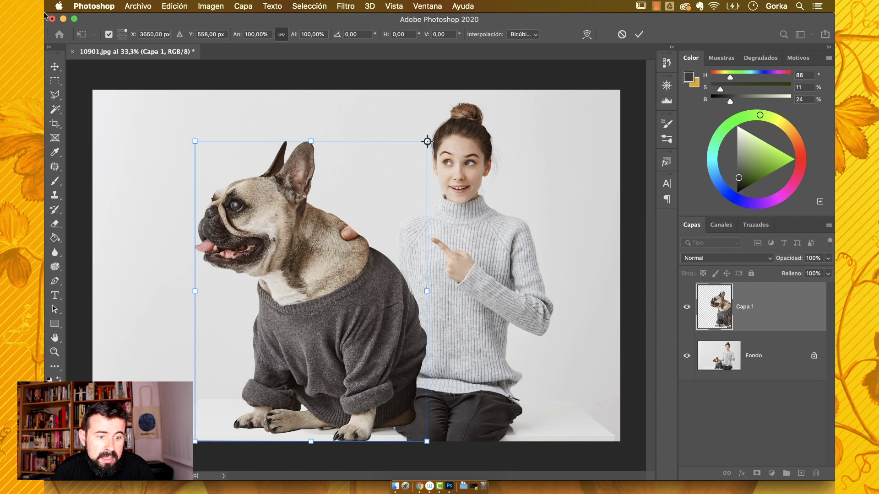
{"action": "left_click", "coordinate": [119, 35]}
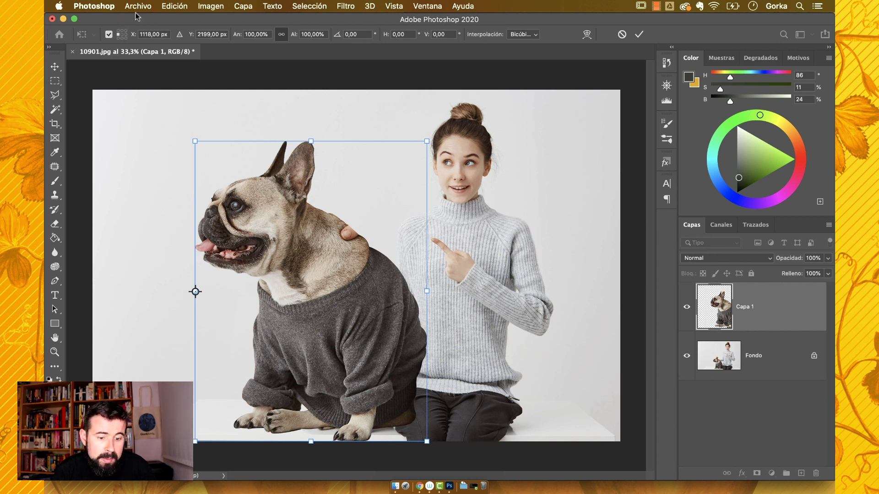
- Try scaling and rotating the dog freehand around a reference point moved onto its ear, and close the transform
{"action": "left_click_drag", "start_coordinate": [195, 292], "coordinate": [298, 176]}
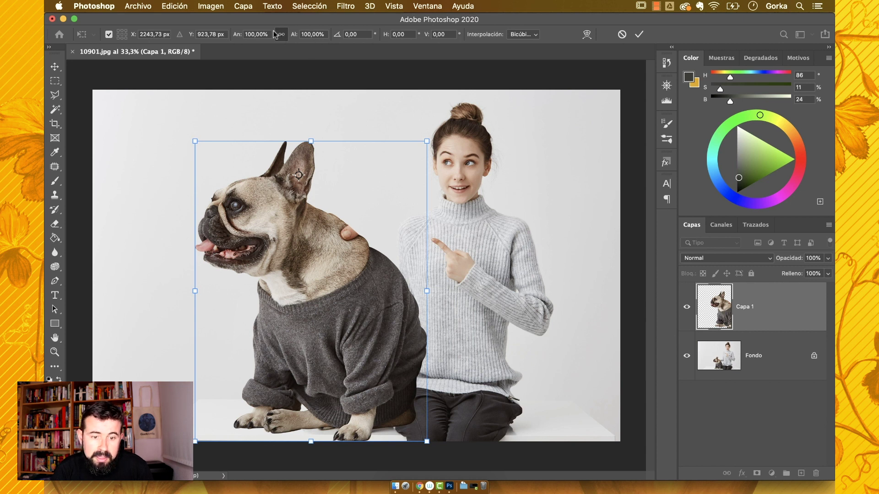
{"action": "left_click_drag", "start_coordinate": [427, 141], "coordinate": [394, 168]}
{"action": "left_click_drag", "start_coordinate": [364, 193], "coordinate": [452, 150]}
{"action": "key", "text": "super+z"}
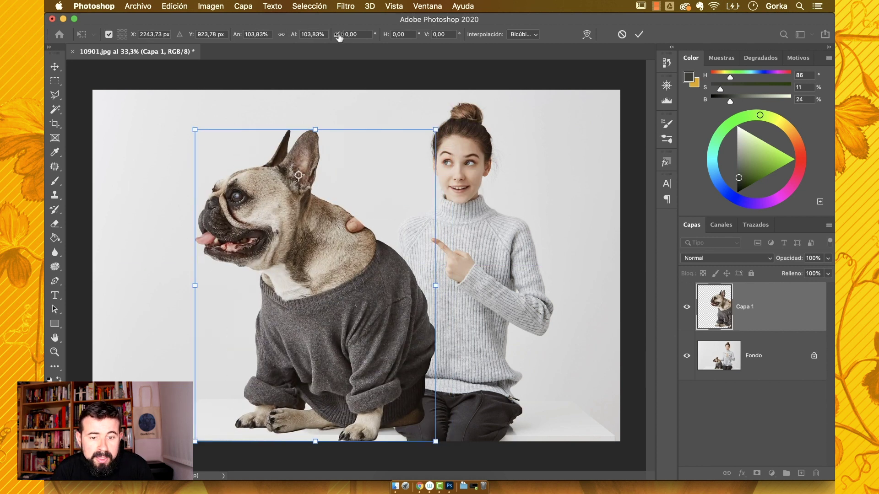
{"action": "left_click_drag", "start_coordinate": [337, 38], "coordinate": [230, 64]}
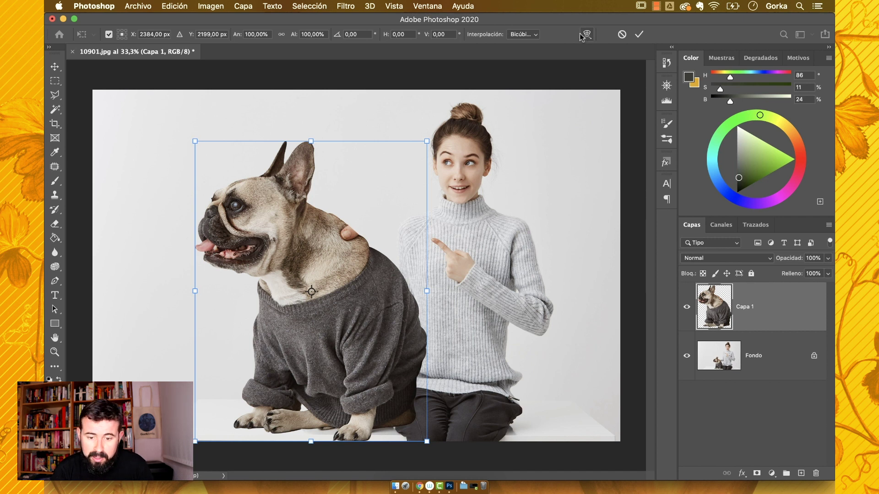
{"action": "key", "text": "Return"}
- In Sin título-1, trace a closed Pen path around the boy and his cardboard wings, starting where the wing meets the shirt
{"action": "key", "text": "p"}
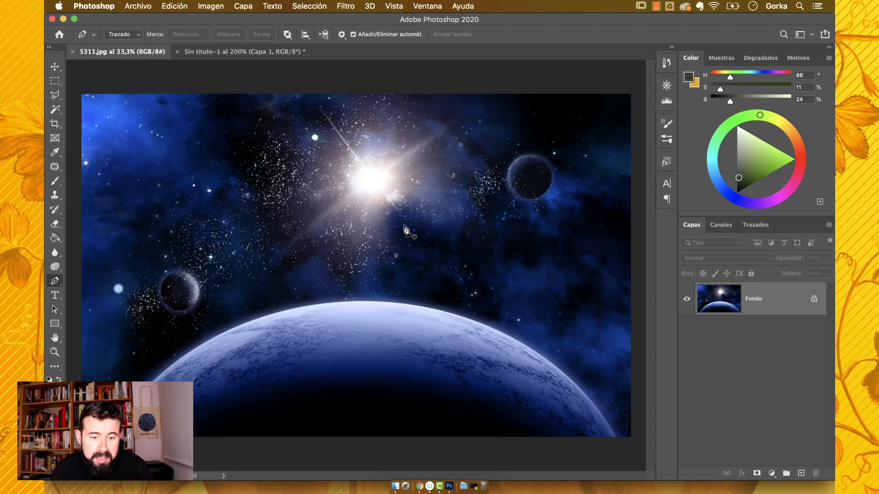
{"action": "left_click", "coordinate": [244, 49]}
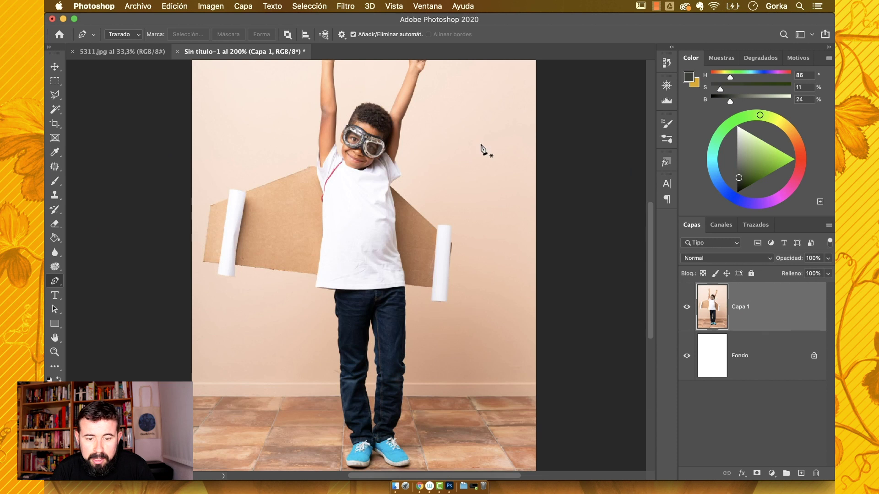
{"action": "scroll", "coordinate": [380, 175], "scroll_direction": "up", "scroll_amount": 3}
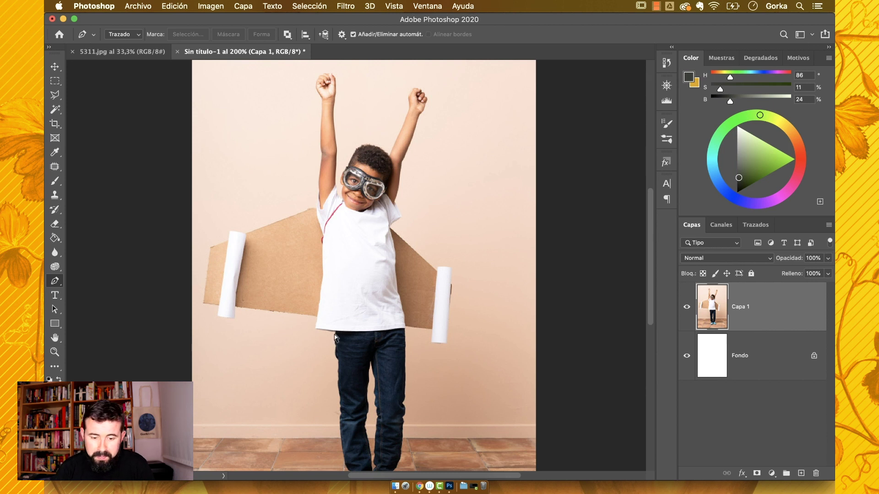
{"action": "scroll", "coordinate": [336, 339], "scroll_direction": "up", "scroll_amount": 5}
{"action": "left_click", "coordinate": [365, 203]}
{"action": "left_click", "coordinate": [364, 224]}
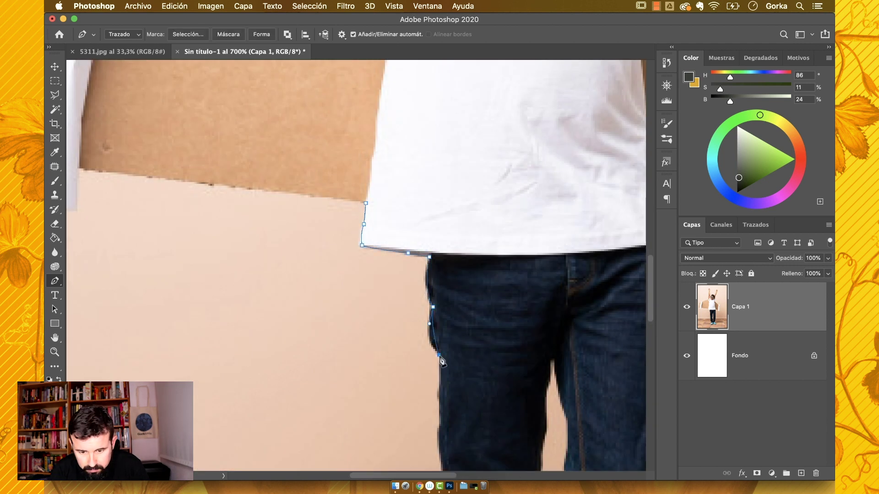
{"action": "mouse_move", "coordinate": [440, 358]}
{"action": "left_mouse_down"}
{"action": "mouse_move", "coordinate": [453, 369]}
{"action": "mouse_move", "coordinate": [442, 375]}
{"action": "left_mouse_up"}
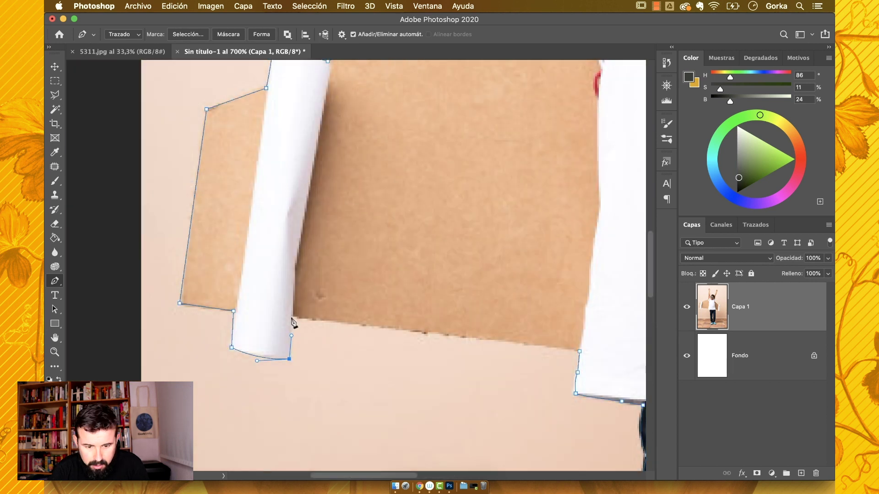
{"action": "left_click", "coordinate": [292, 318]}
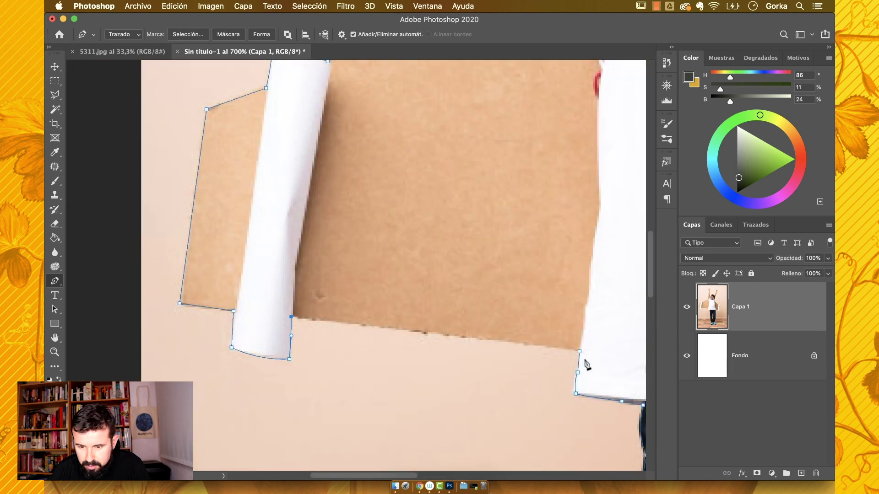
{"action": "left_click", "coordinate": [579, 352]}
{"action": "scroll", "coordinate": [580, 355], "scroll_direction": "right", "scroll_amount": 5}
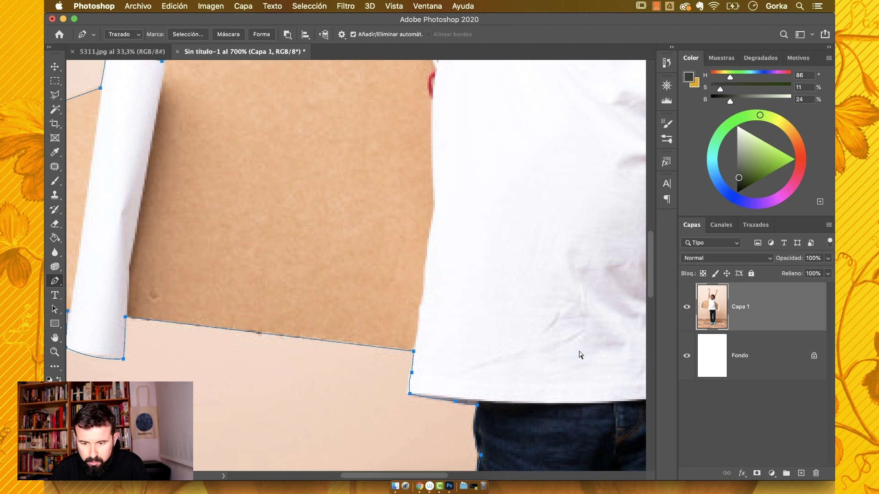
- Convert the closed path around the boy and his wings into a selection
{"action": "key", "text": "super+minus"}
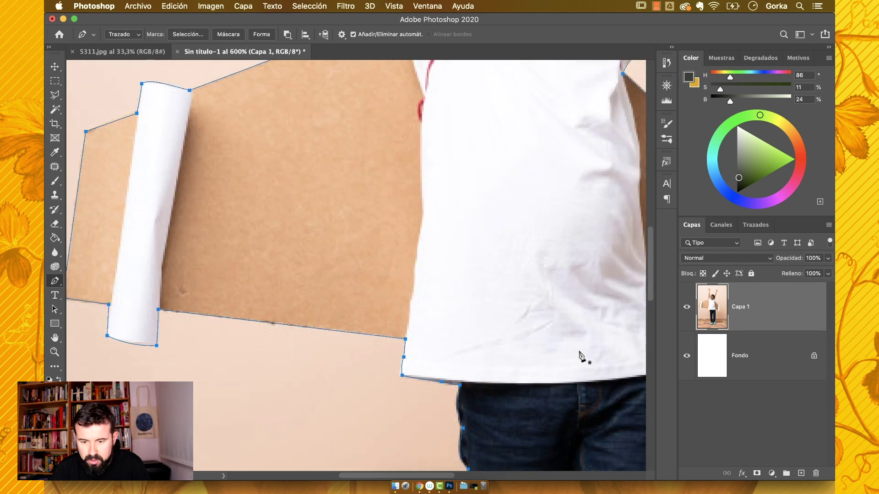
{"action": "right_click", "coordinate": [494, 271]}
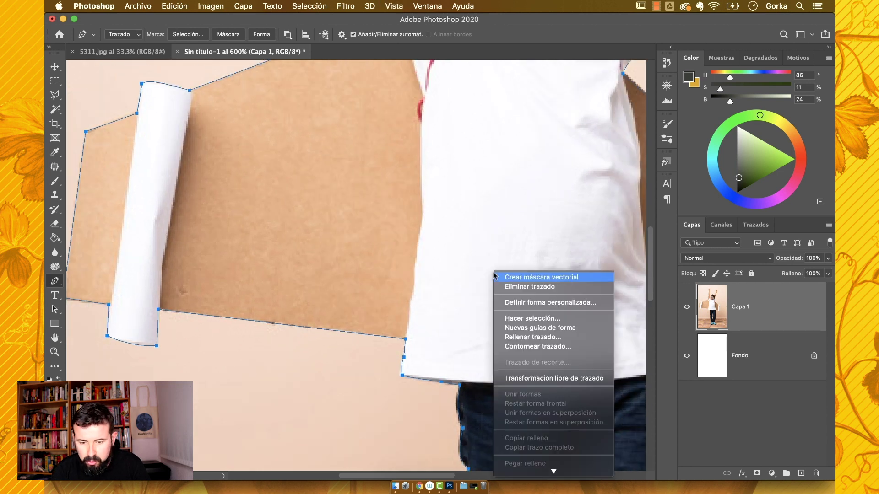
{"action": "left_click", "coordinate": [514, 320]}
{"action": "key", "text": "Return"}
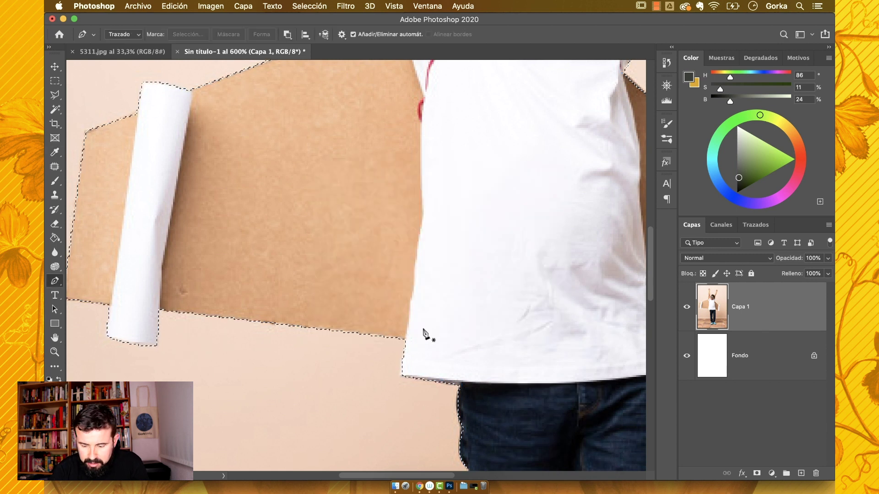
{"action": "key", "text": "super+minus"}
{"action": "key", "text": "super+minus"}
{"action": "key", "text": "super+minus"}
{"action": "key", "text": "super+minus"}
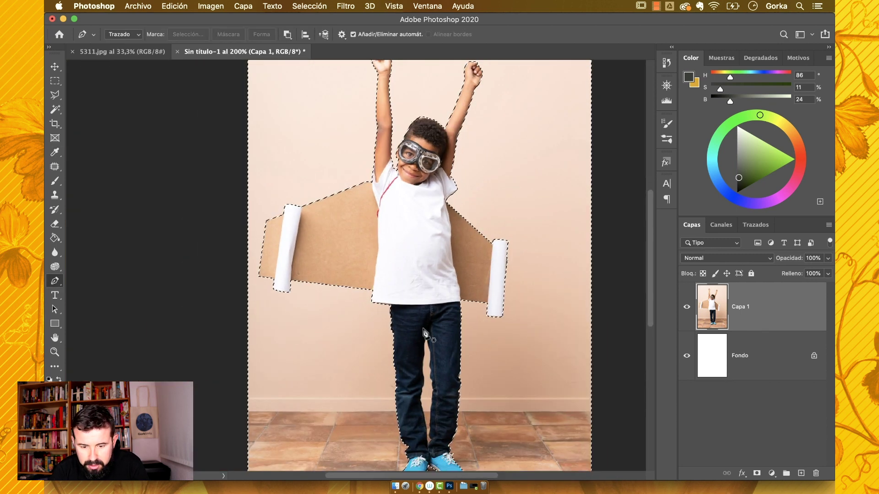
- Paste the boy cutout into the space image 5311.jpg as a new layer
{"action": "left_click", "coordinate": [114, 52]}
{"action": "key", "text": "super+v"}
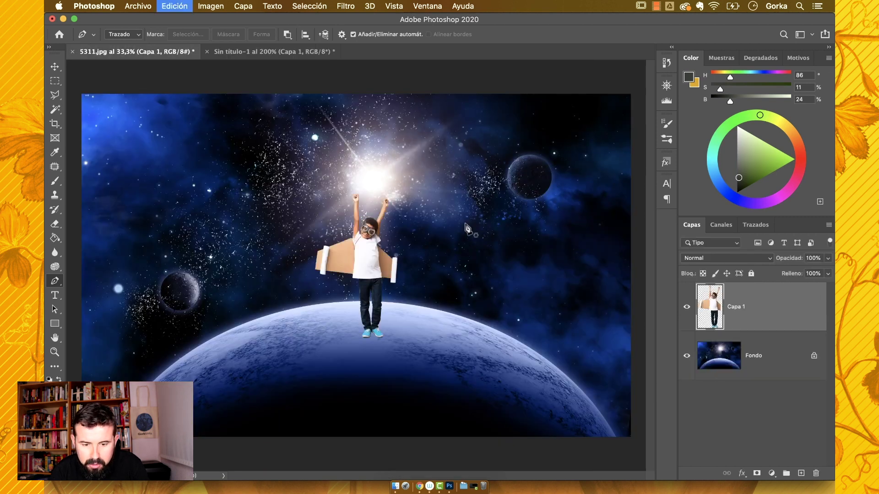
{"action": "key", "text": "super+plus"}
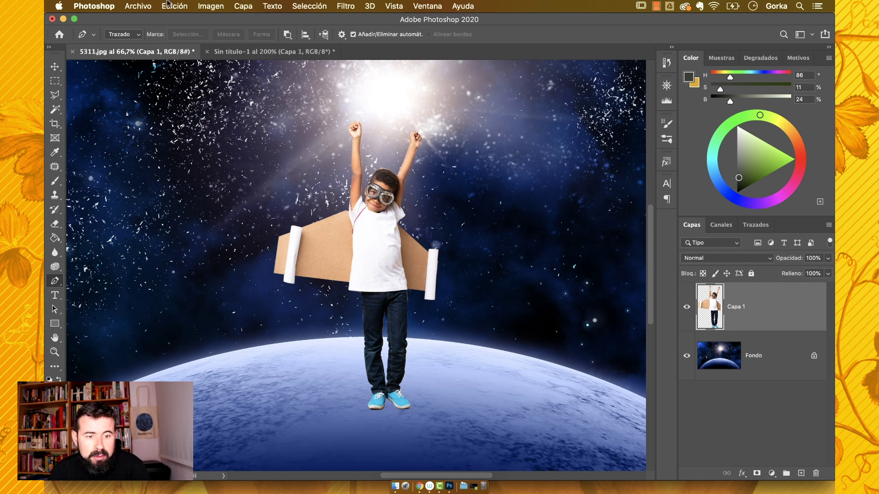
- Try rotating the boy layer by about 4.48° around its centre with the Scale transform
{"action": "left_click", "coordinate": [185, 7]}
{"action": "mouse_move", "coordinate": [230, 264]}
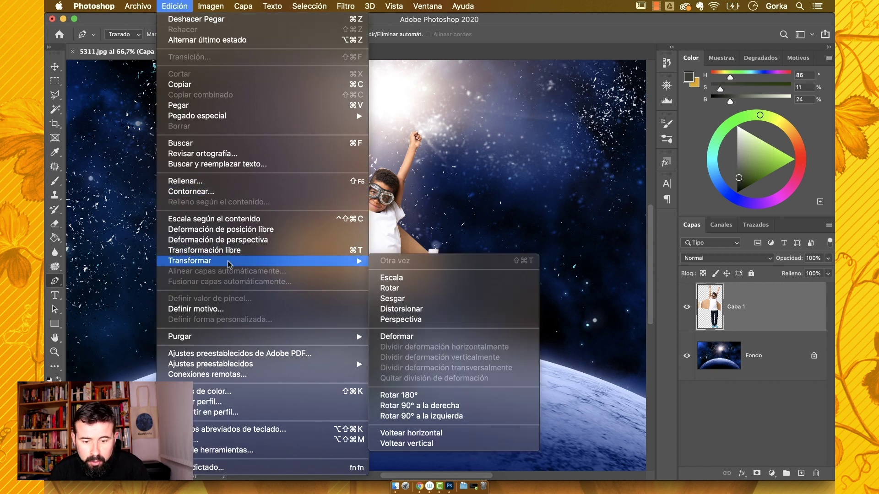
{"action": "left_click", "coordinate": [441, 279]}
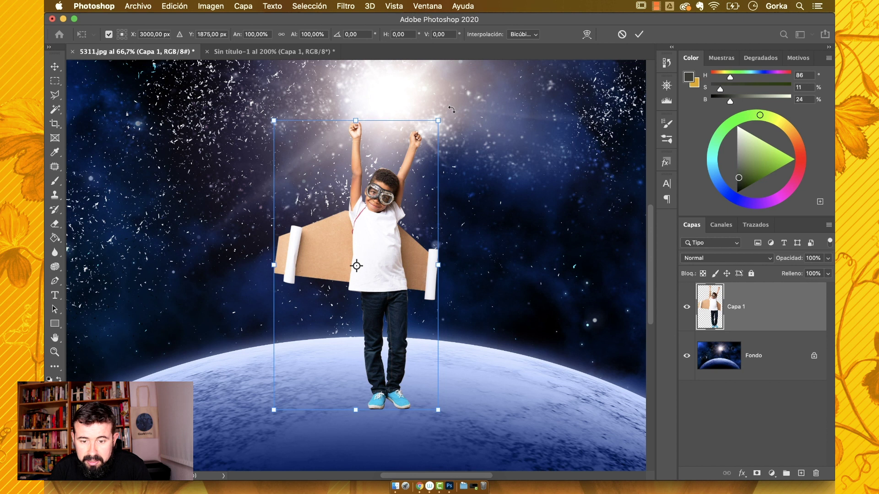
{"action": "left_click_drag", "start_coordinate": [452, 110], "coordinate": [424, 170]}
{"action": "key", "text": "Return"}
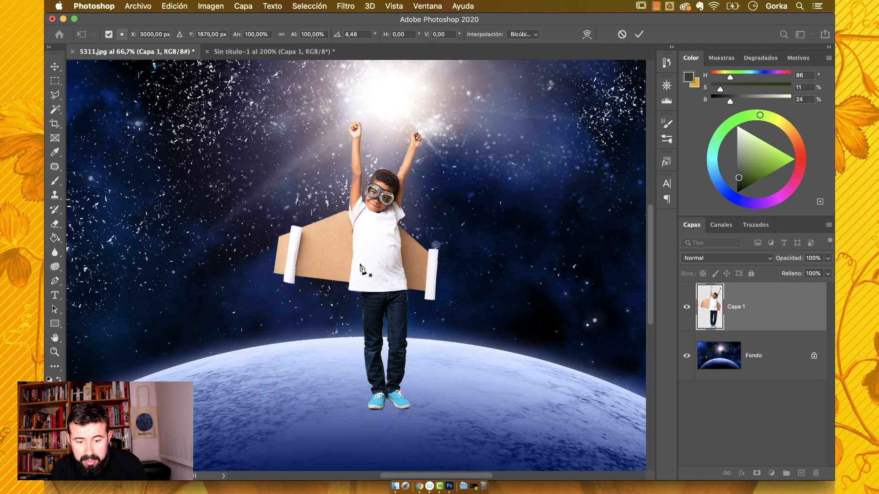
- Try rotating the boy by 4.54° around the bottom-right corner in a Scale transform, and freehand around a reference point moved onto his goggles
{"action": "left_click", "coordinate": [174, 6]}
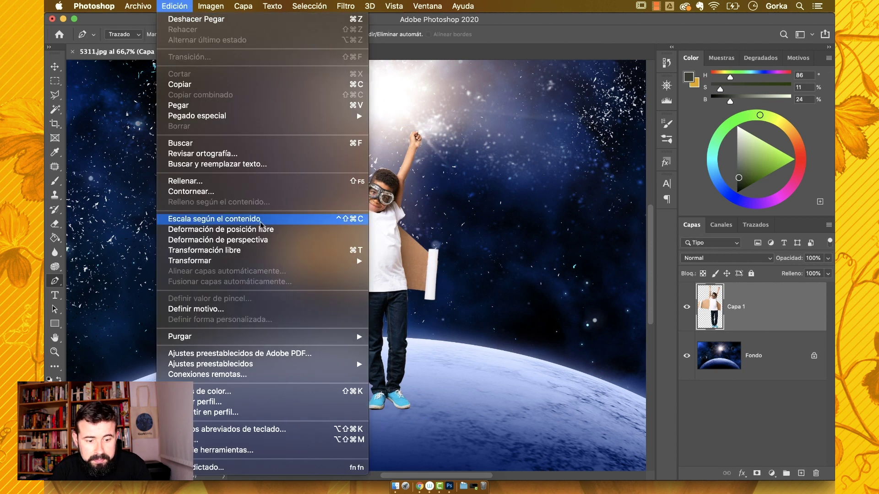
{"action": "mouse_move", "coordinate": [229, 263]}
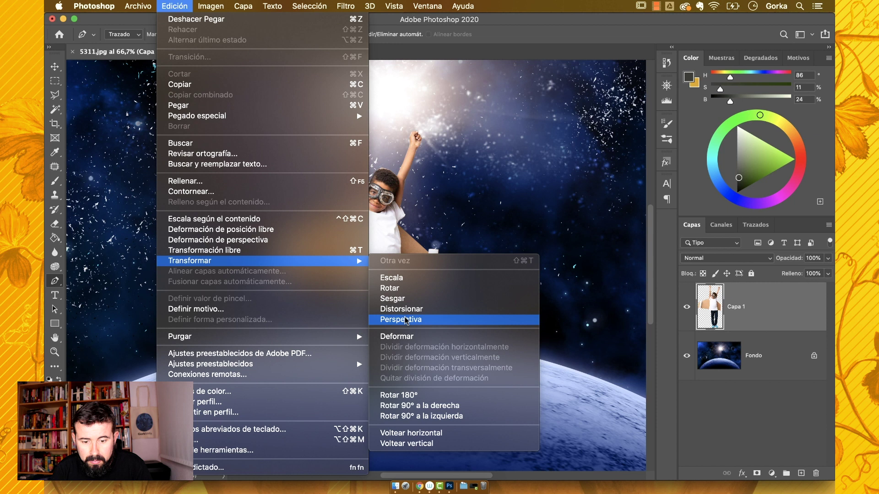
{"action": "left_click", "coordinate": [398, 278]}
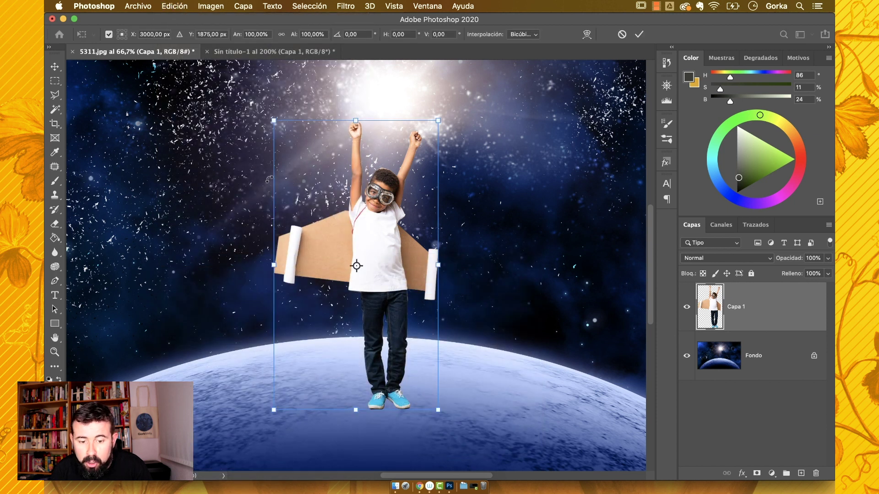
{"action": "left_click", "coordinate": [125, 38]}
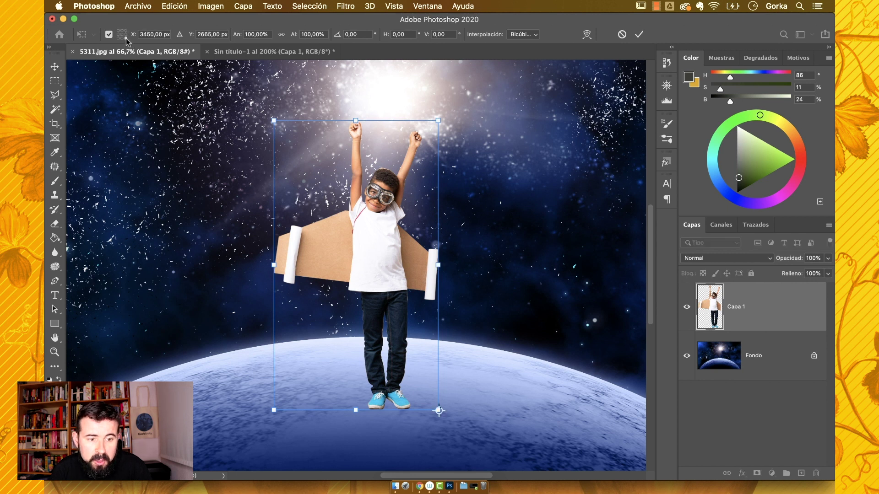
{"action": "left_click_drag", "start_coordinate": [447, 115], "coordinate": [517, 82]}
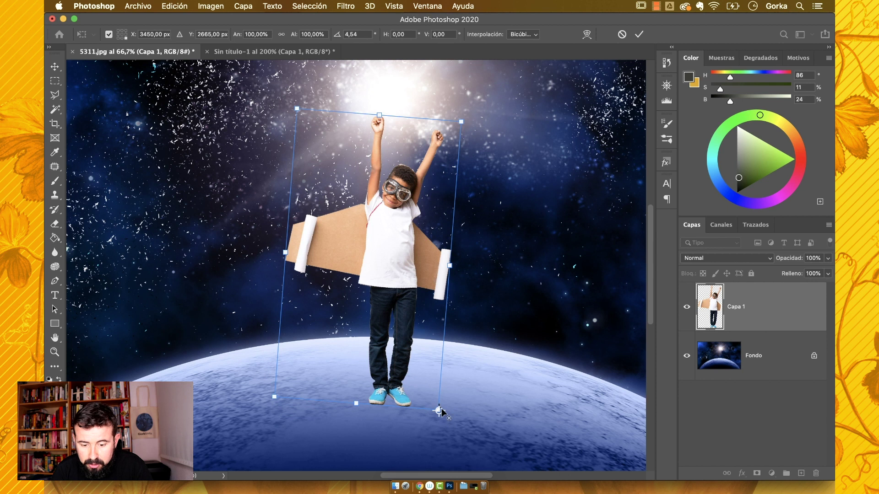
{"action": "left_click_drag", "start_coordinate": [439, 410], "coordinate": [399, 194]}
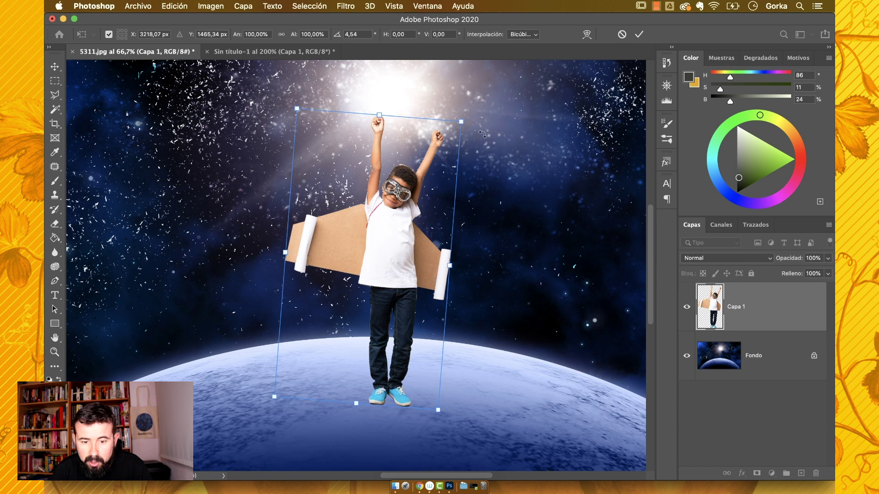
{"action": "left_click_drag", "start_coordinate": [483, 133], "coordinate": [426, 124]}
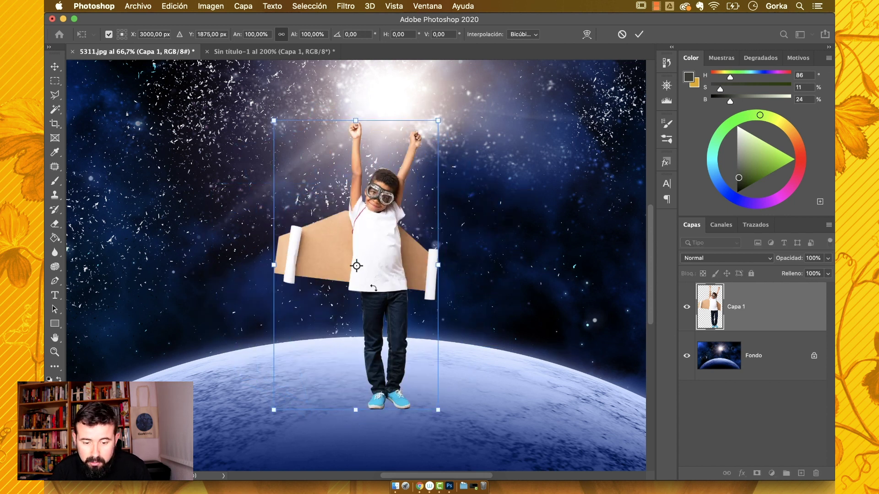
- Try rotating the boy layer by exactly 37° around its centre in the active transform
{"action": "left_click", "coordinate": [364, 34]}
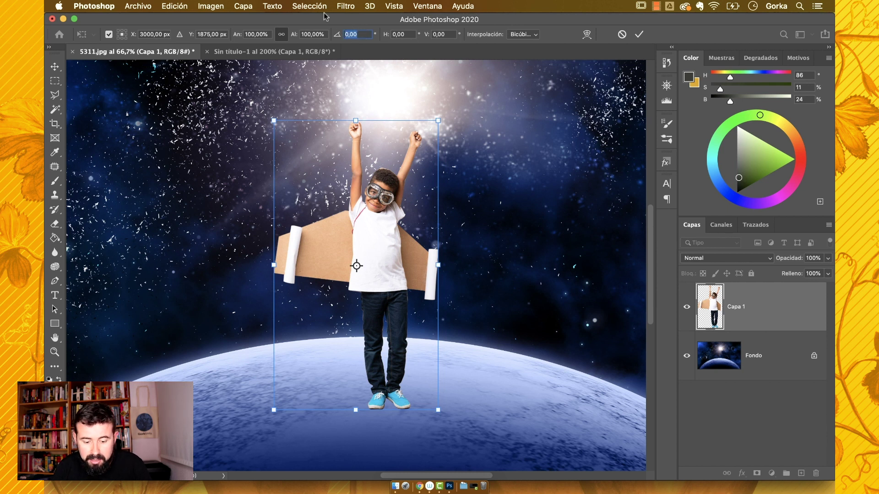
{"action": "type", "text": "37"}
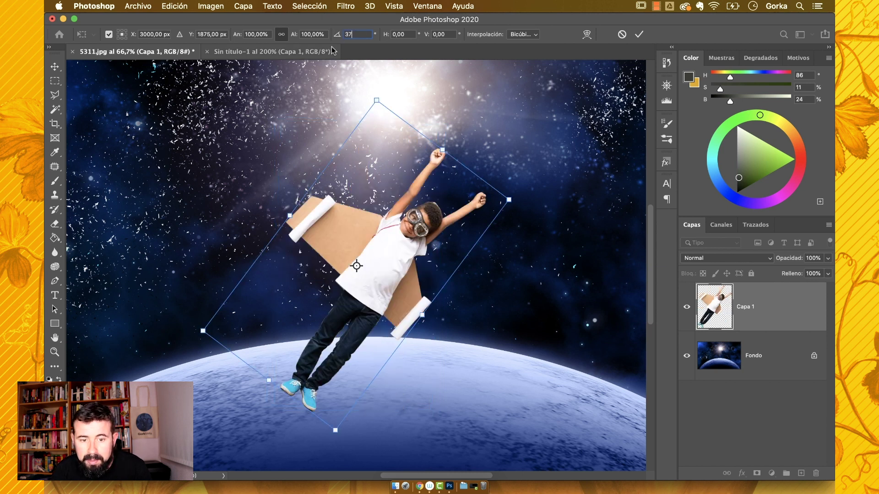
{"action": "key", "text": "Return"}
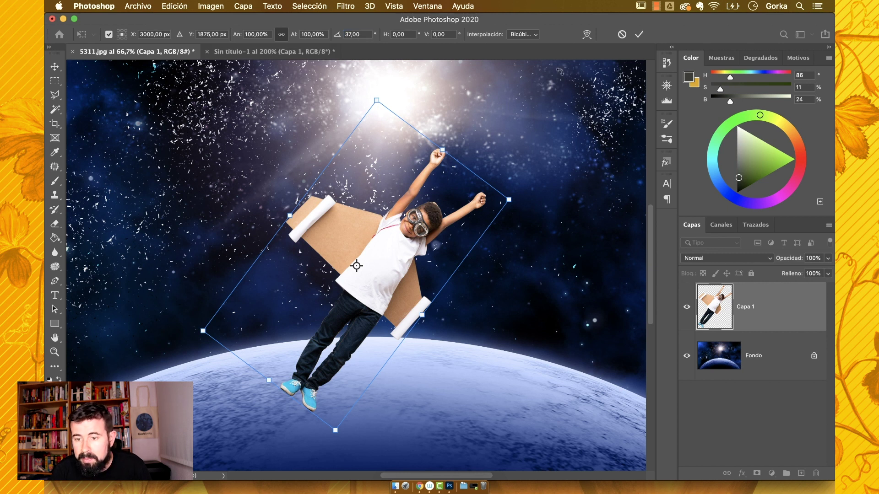
{"action": "left_click", "coordinate": [621, 34]}
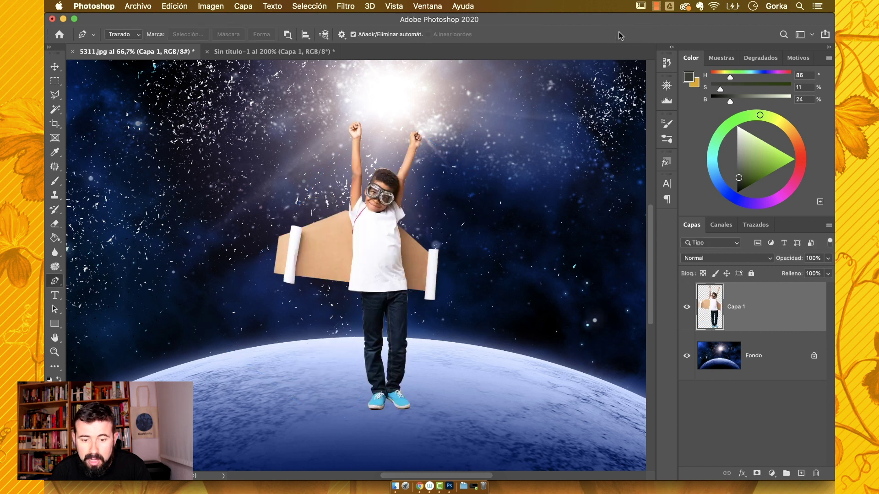
- Rotate the boy layer about 78.33° clockwise with the Rotate transform so he lies in a flying pose
{"action": "left_click", "coordinate": [174, 6]}
{"action": "mouse_move", "coordinate": [273, 260]}
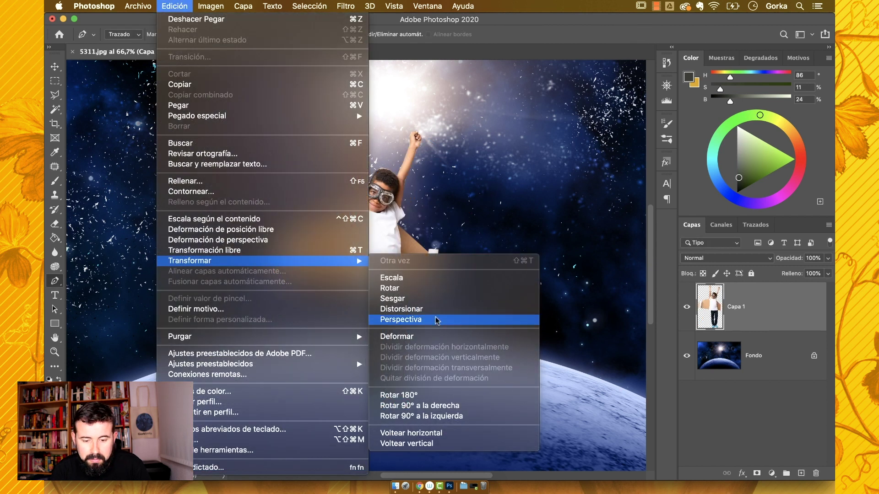
{"action": "left_click", "coordinate": [425, 288]}
{"action": "left_click_drag", "start_coordinate": [445, 108], "coordinate": [596, 312]}
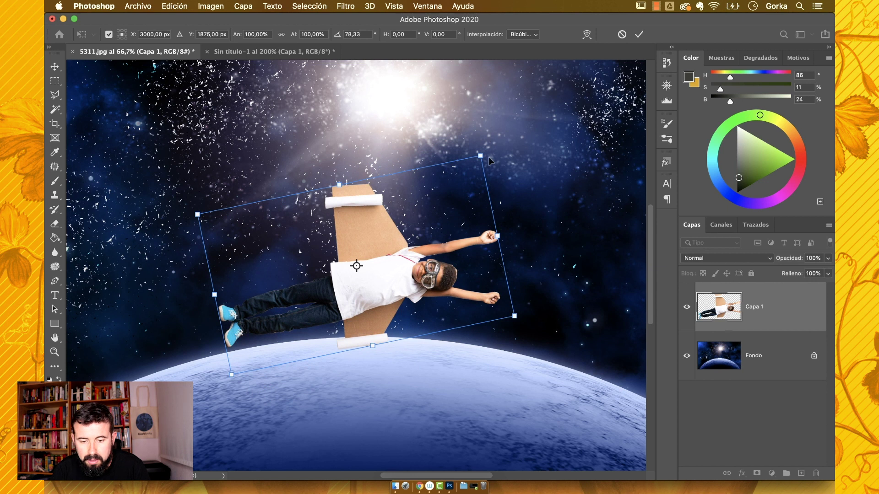
- Move the boy up to about Y 1407.55 px near the light burst, fine-tune his rotation to about 79.16° and apply the transform
{"action": "left_click_drag", "start_coordinate": [433, 246], "coordinate": [405, 209]}
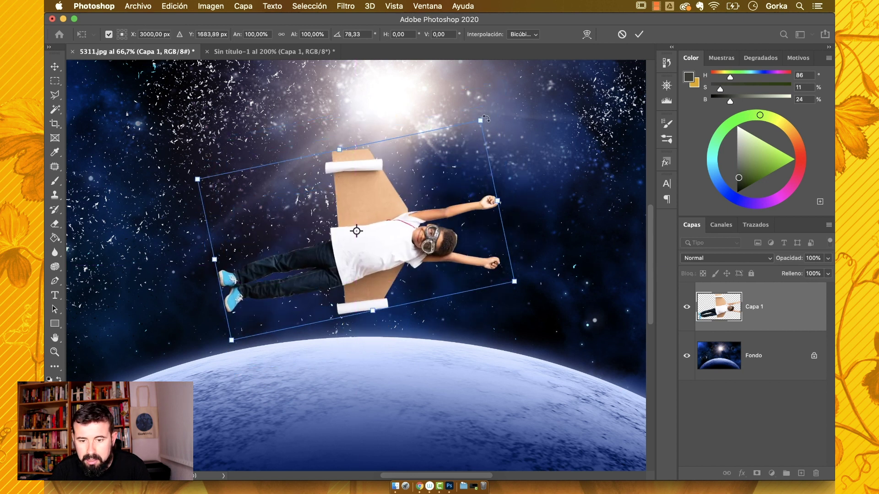
{"action": "left_click_drag", "start_coordinate": [338, 330], "coordinate": [331, 328]}
{"action": "left_click_drag", "start_coordinate": [399, 270], "coordinate": [400, 219]}
{"action": "left_click_drag", "start_coordinate": [535, 264], "coordinate": [536, 255]}
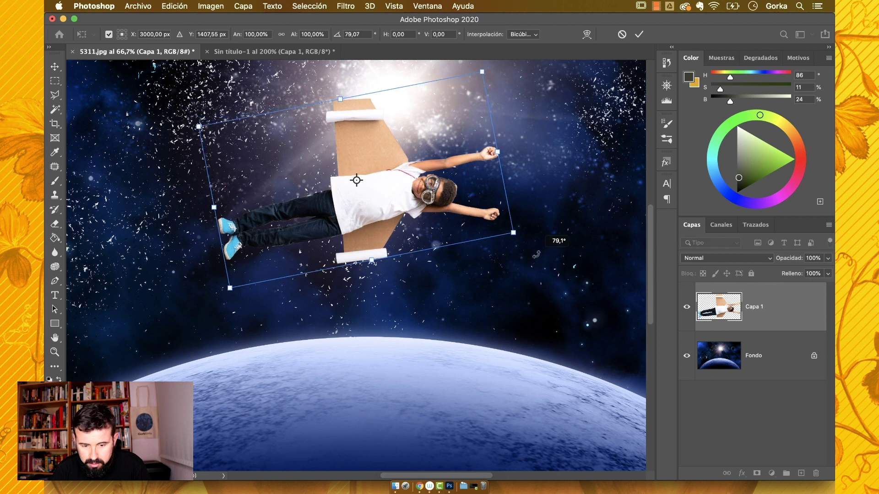
{"action": "key", "text": "super+minus"}
{"action": "key", "text": "super+minus"}
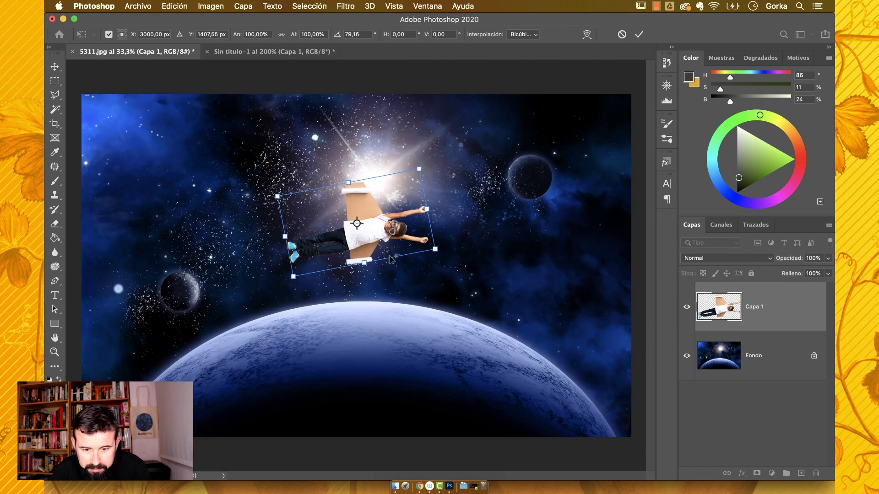
{"action": "key", "text": "Return"}
{"action": "key", "text": "p"}
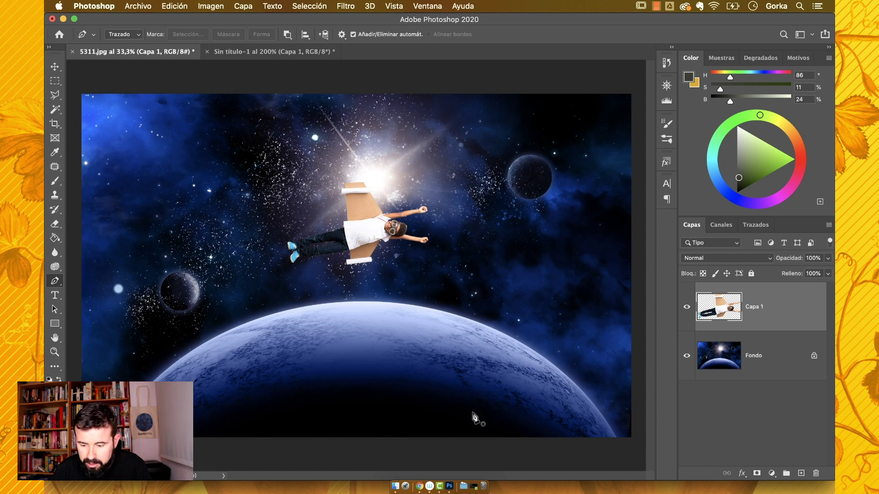
{"action": "key", "text": "super+plus"}
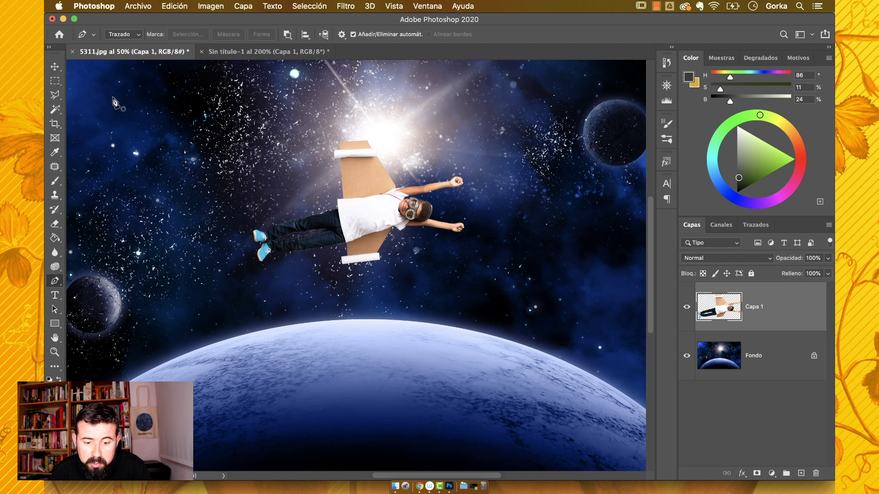
{"action": "left_click", "coordinate": [185, 5]}
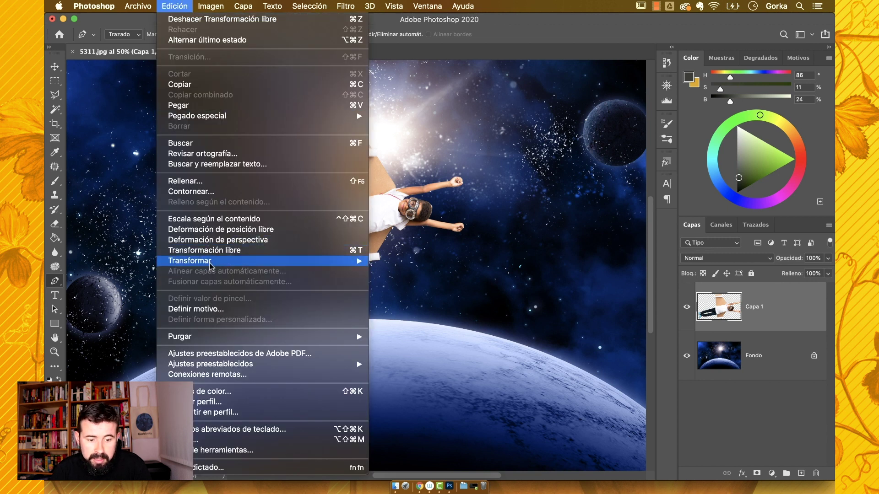
{"action": "mouse_move", "coordinate": [210, 264]}
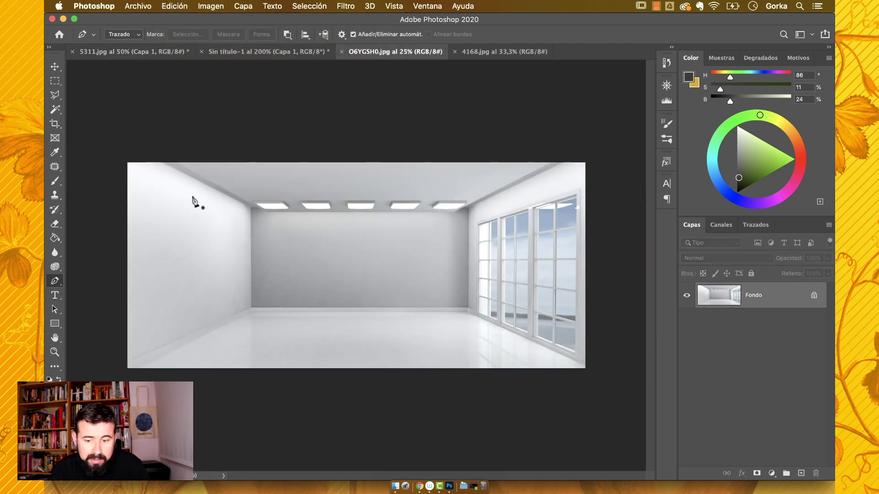
- Select the closed door with its frame in 4168.jpg with a rectangular selection and paste it into the room image O6YGSH0.jpg
{"action": "left_click", "coordinate": [498, 52]}
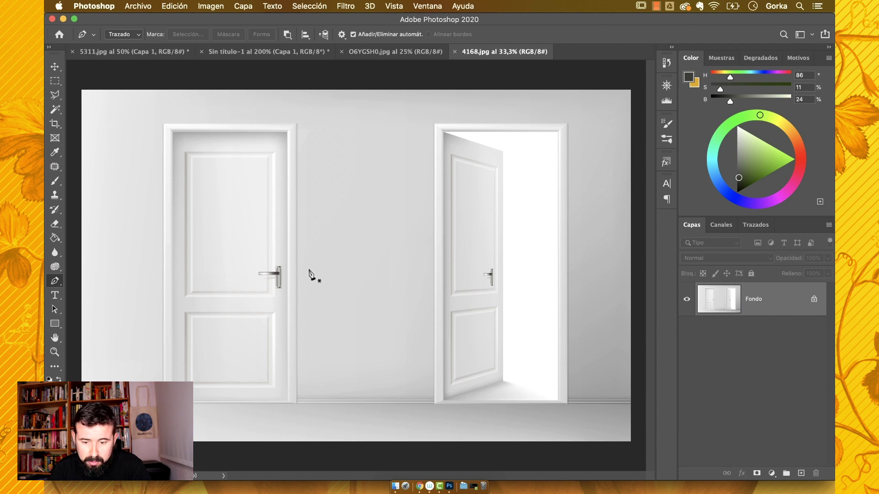
{"action": "key", "text": "super+plus"}
{"action": "key", "text": "super+plus"}
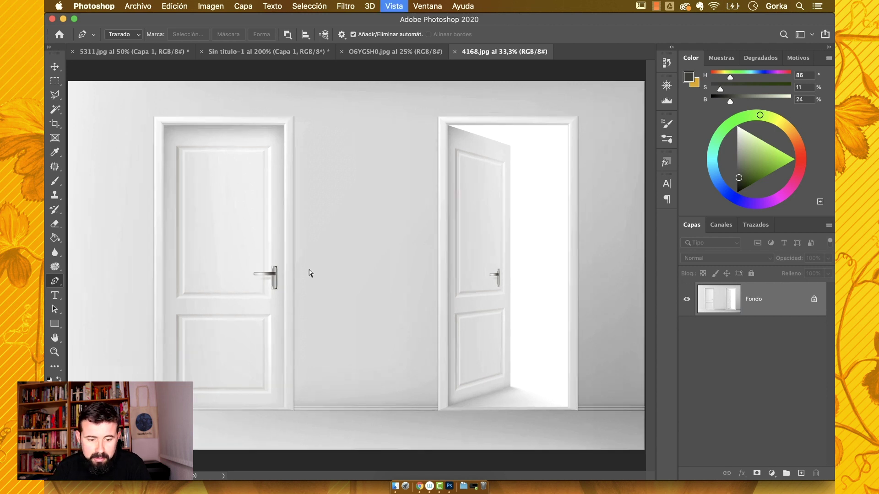
{"action": "scroll", "coordinate": [309, 270], "scroll_direction": "left", "scroll_amount": 5}
{"action": "scroll", "coordinate": [309, 270], "scroll_direction": "up", "scroll_amount": 4}
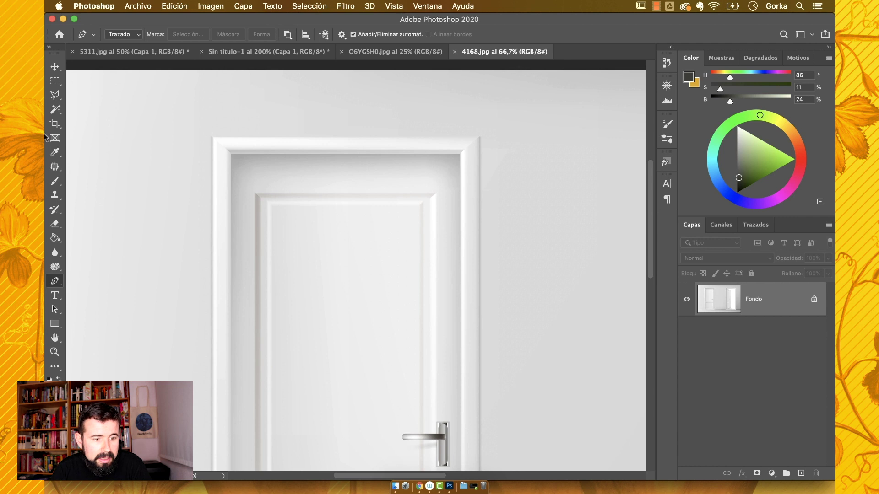
{"action": "left_click", "coordinate": [54, 81]}
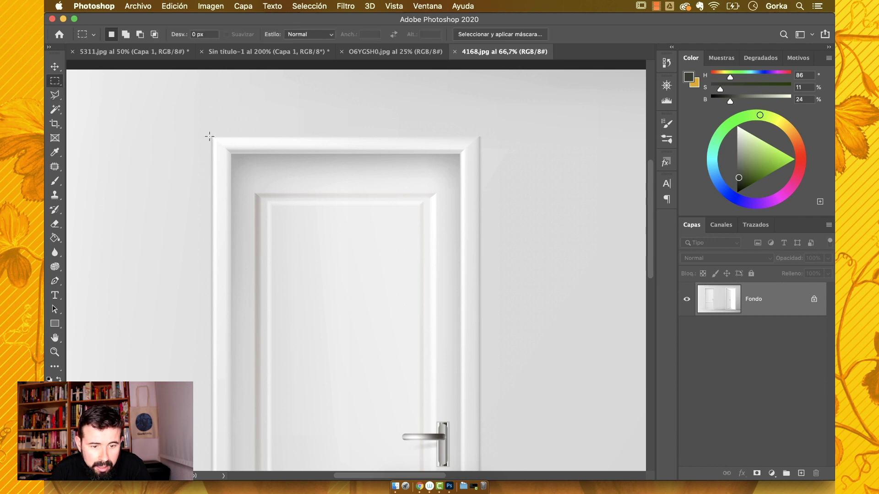
{"action": "left_click_drag", "start_coordinate": [211, 136], "coordinate": [482, 275]}
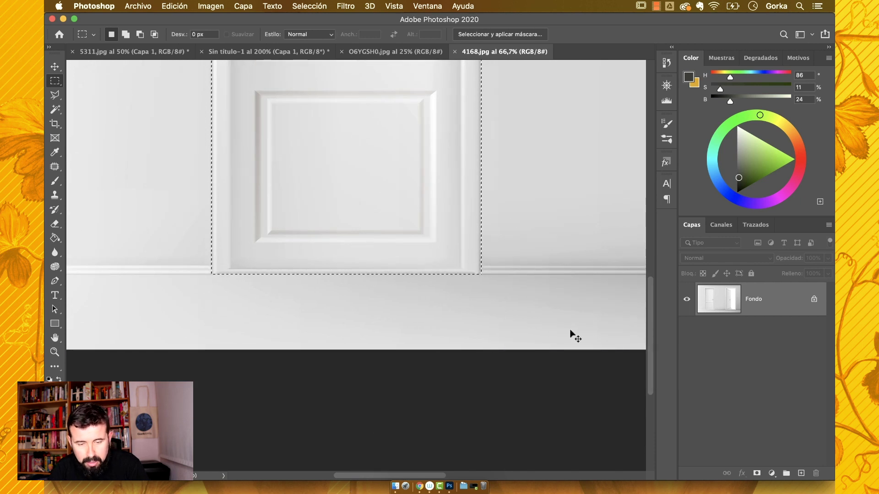
{"action": "left_click", "coordinate": [403, 51]}
{"action": "key", "text": "super+v"}
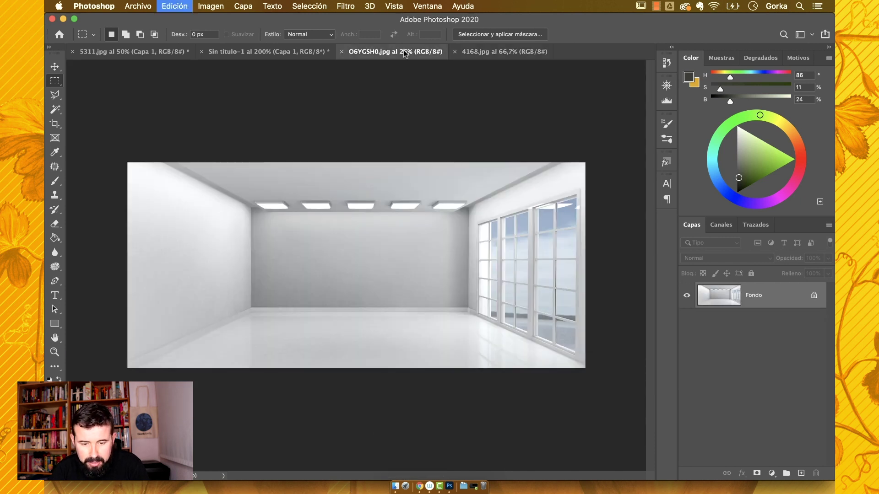
- Try skewing the door layer from its top and right edges with the Skew transform
{"action": "left_click", "coordinate": [175, 6]}
{"action": "mouse_move", "coordinate": [236, 264]}
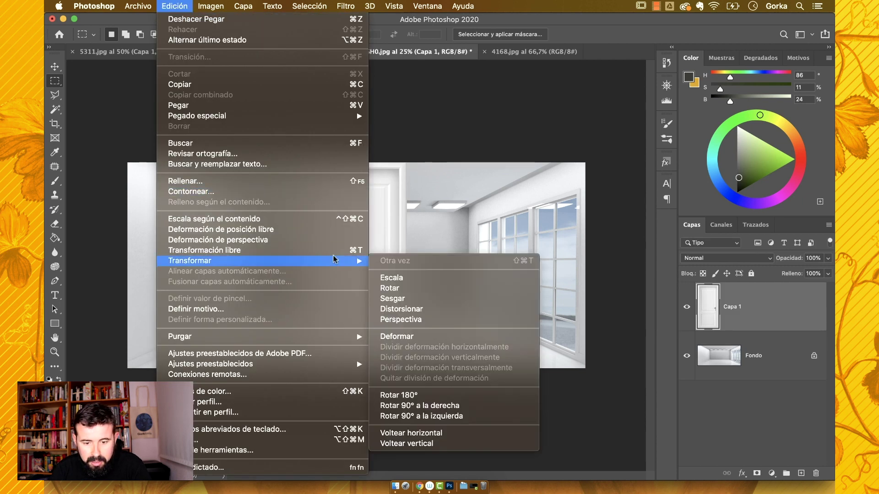
{"action": "left_click", "coordinate": [429, 300]}
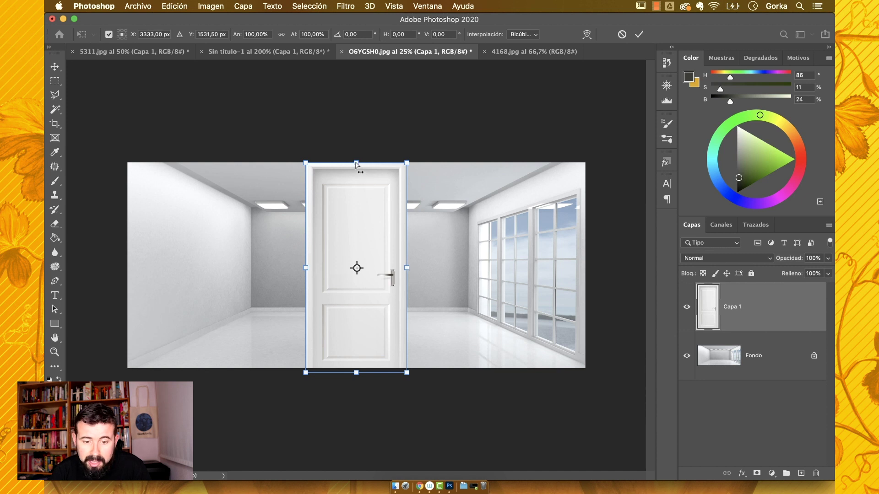
{"action": "left_click_drag", "start_coordinate": [356, 165], "coordinate": [356, 188]}
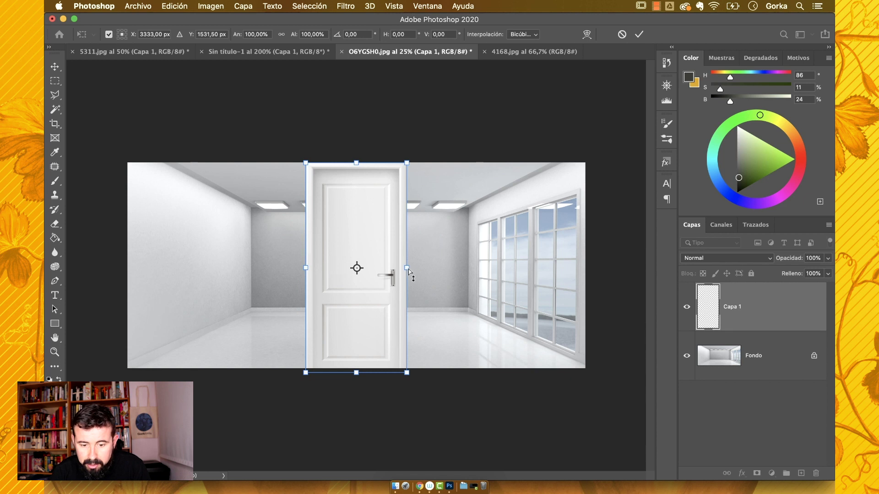
{"action": "left_click_drag", "start_coordinate": [408, 269], "coordinate": [394, 258]}
{"action": "key", "text": "super+z"}
{"action": "left_click_drag", "start_coordinate": [357, 164], "coordinate": [458, 298]}
{"action": "key", "text": "Escape"}
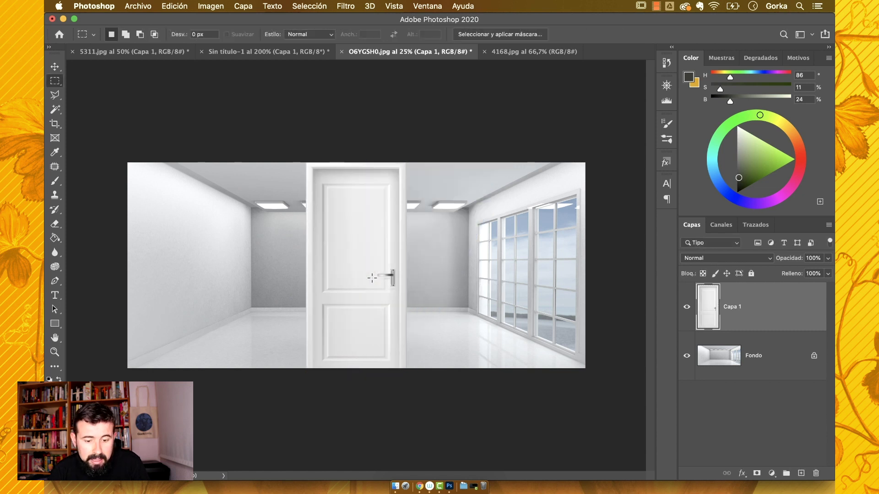
- Try distorting the door by moving its four corners independently with the Distort transform
{"action": "left_click", "coordinate": [182, 4]}
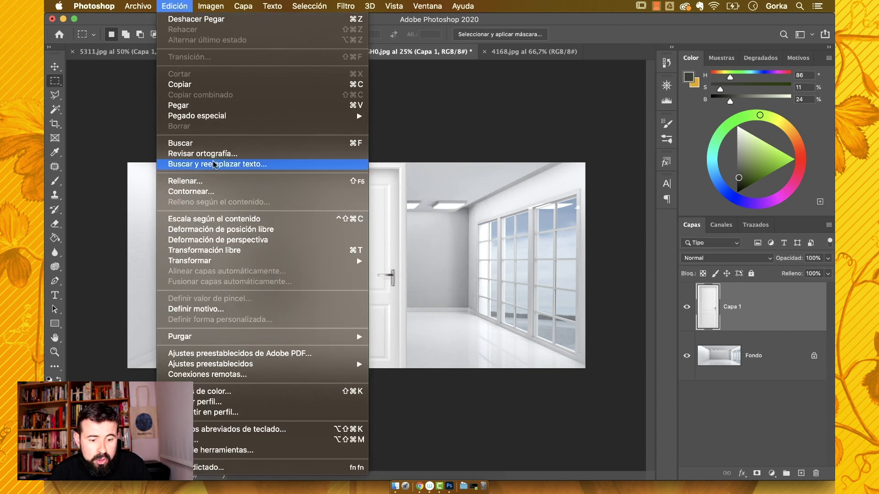
{"action": "mouse_move", "coordinate": [215, 263]}
{"action": "left_click", "coordinate": [401, 309]}
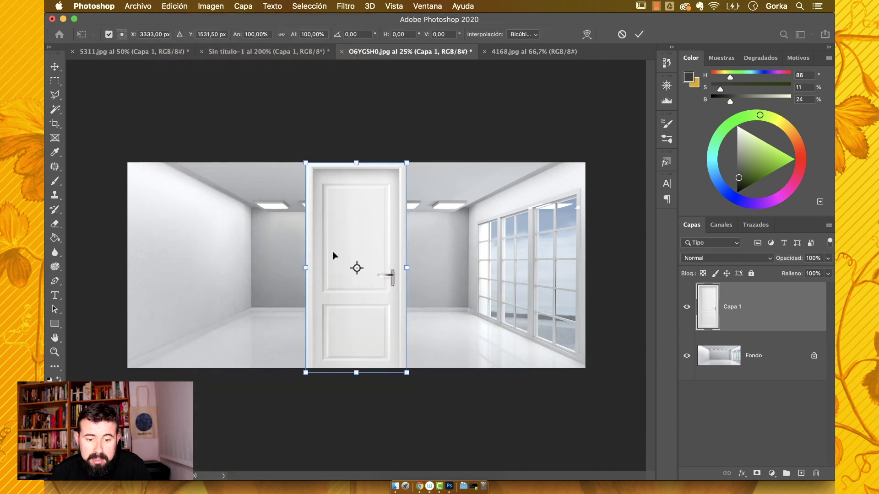
{"action": "left_click_drag", "start_coordinate": [306, 163], "coordinate": [242, 202]}
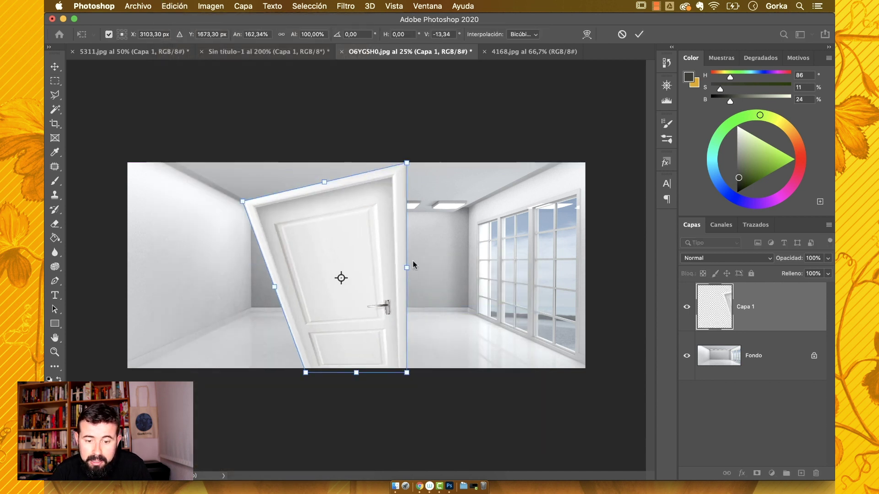
{"action": "left_click_drag", "start_coordinate": [406, 167], "coordinate": [461, 203]}
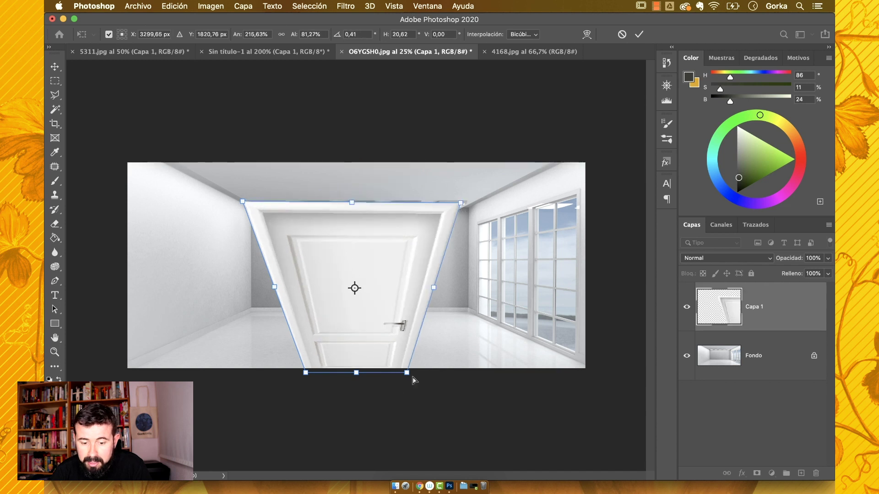
{"action": "left_click_drag", "start_coordinate": [406, 372], "coordinate": [384, 310]}
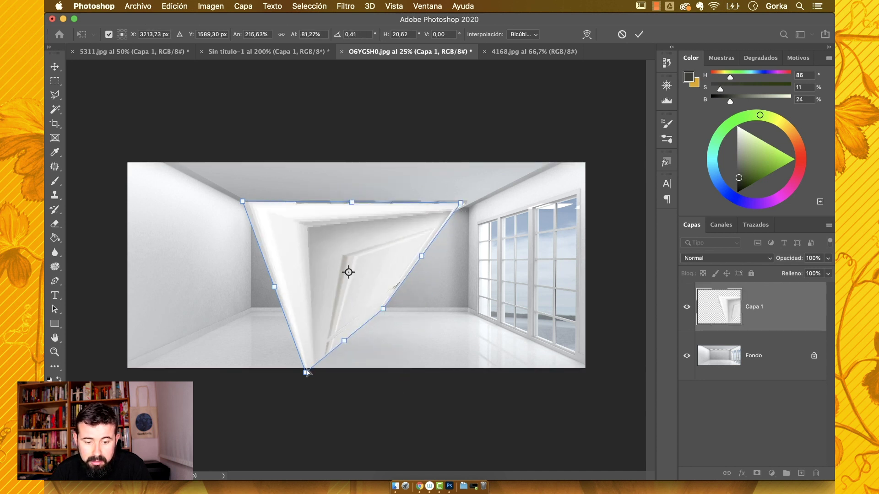
{"action": "left_click_drag", "start_coordinate": [306, 372], "coordinate": [292, 301]}
{"action": "left_click_drag", "start_coordinate": [383, 309], "coordinate": [409, 376]}
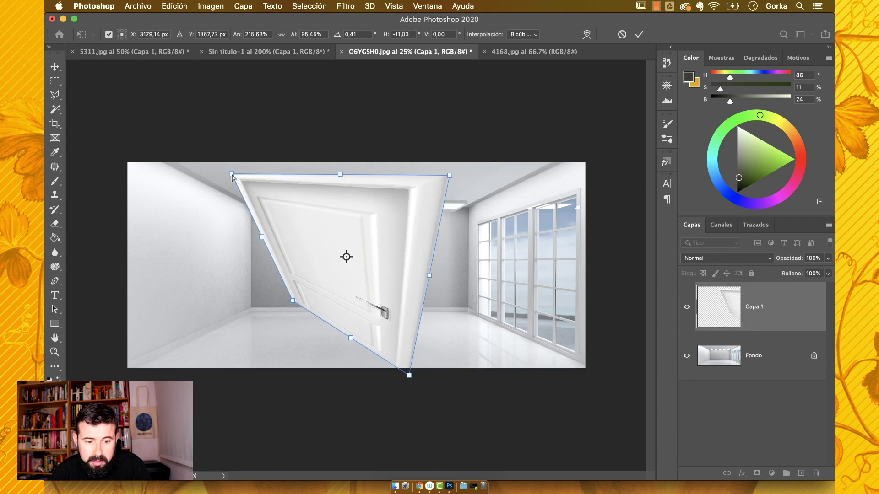
{"action": "left_click_drag", "start_coordinate": [231, 174], "coordinate": [283, 180]}
{"action": "left_click_drag", "start_coordinate": [292, 305], "coordinate": [174, 287]}
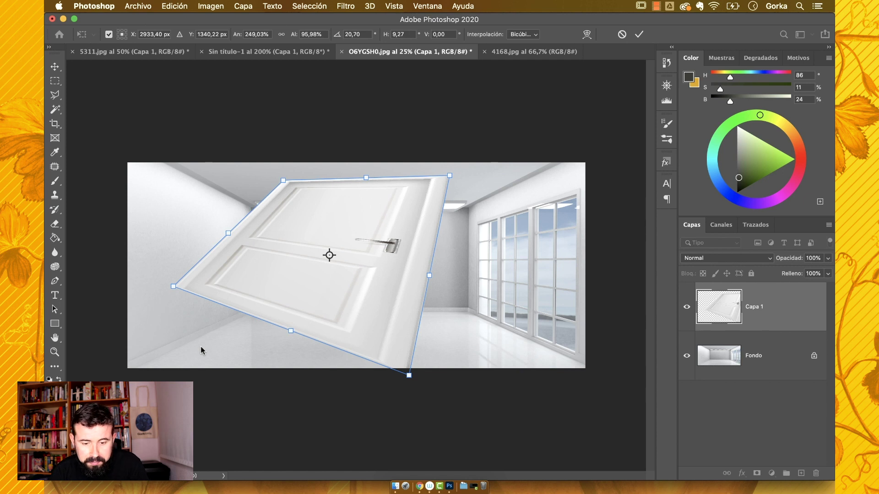
{"action": "key", "text": "Escape"}
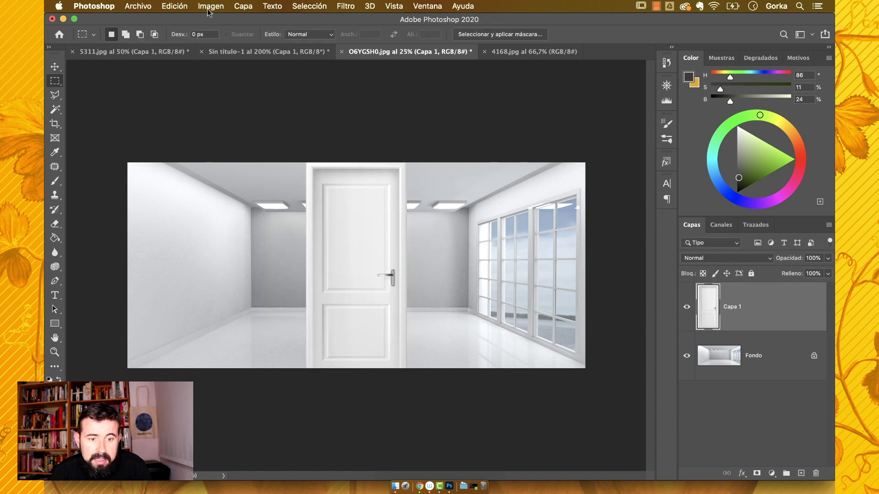
- Apply a Perspective transform to the door, shortening its handle side, with a vertical skew of about 28.60°, and shift it slightly right
{"action": "left_click", "coordinate": [174, 6]}
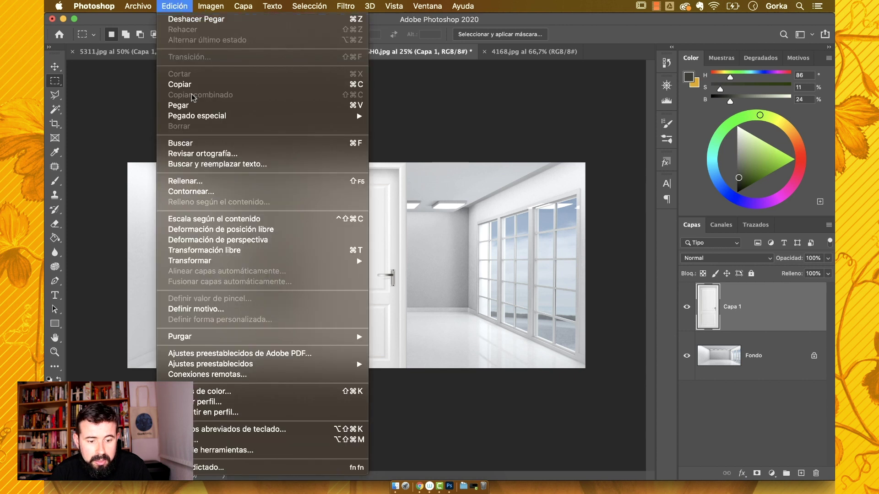
{"action": "mouse_move", "coordinate": [244, 264]}
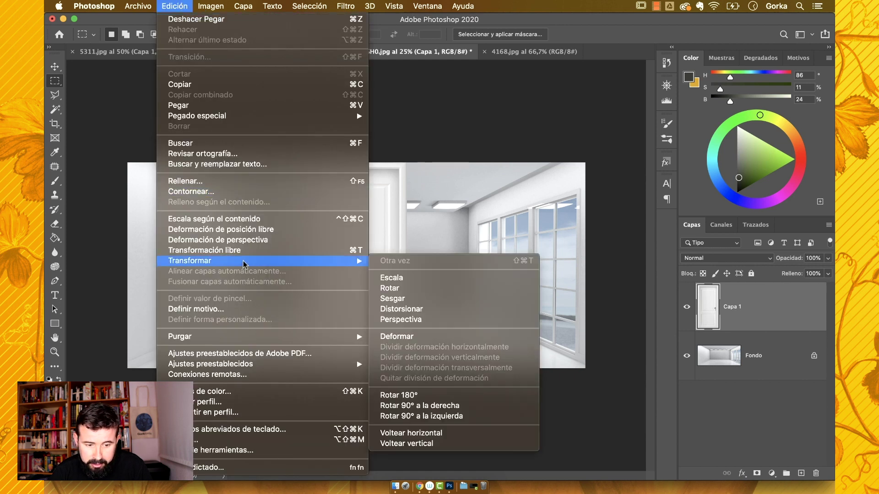
{"action": "left_click", "coordinate": [448, 320]}
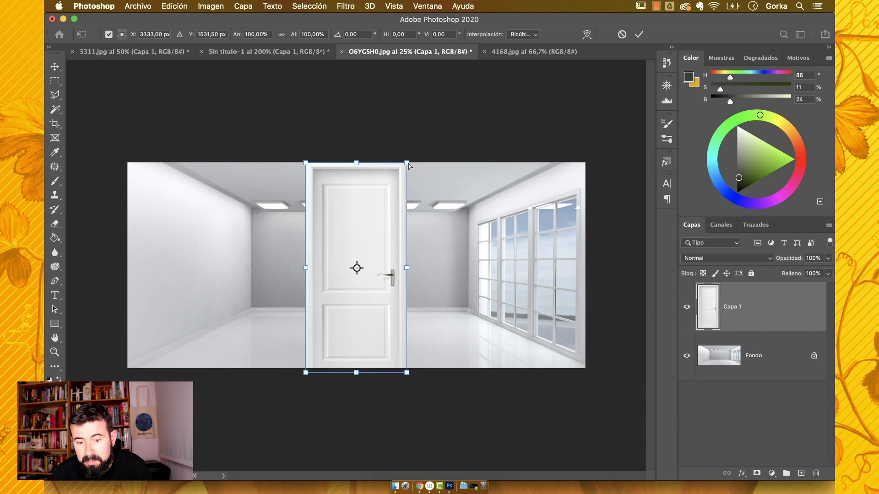
{"action": "left_click_drag", "start_coordinate": [408, 165], "coordinate": [408, 179]}
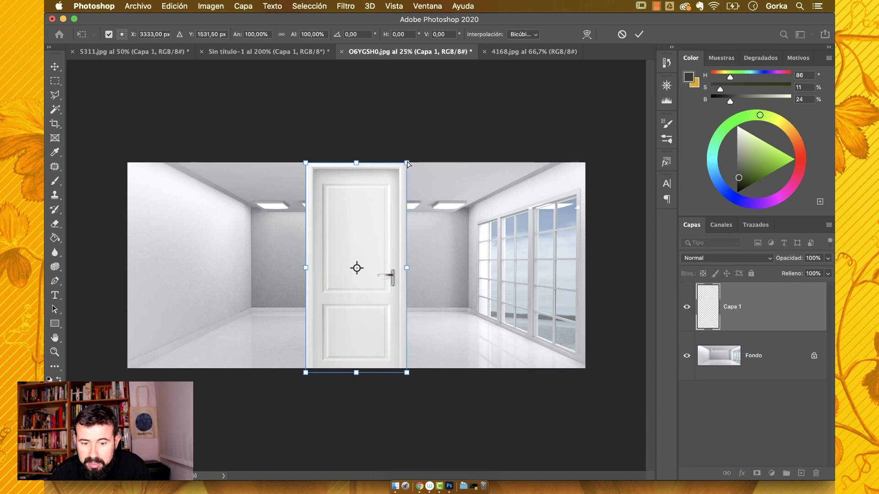
{"action": "left_click_drag", "start_coordinate": [408, 164], "coordinate": [405, 220]}
{"action": "left_click_drag", "start_coordinate": [393, 306], "coordinate": [404, 304]}
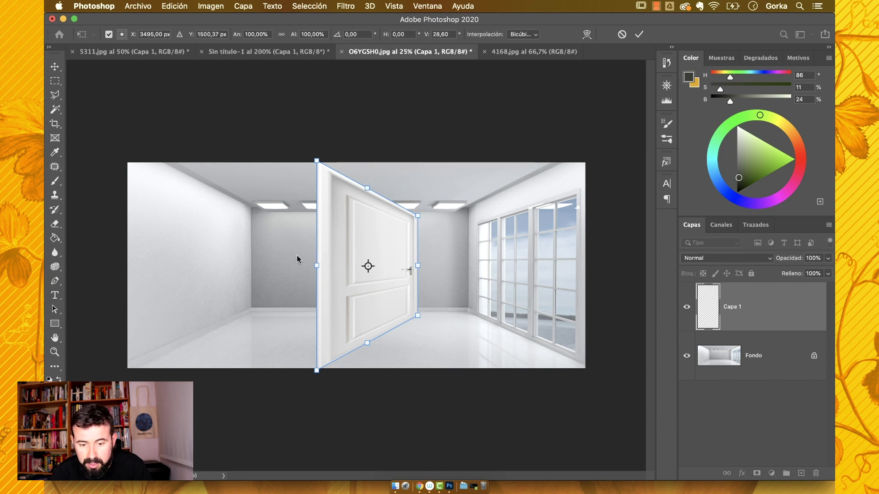
{"action": "key", "text": "Return"}
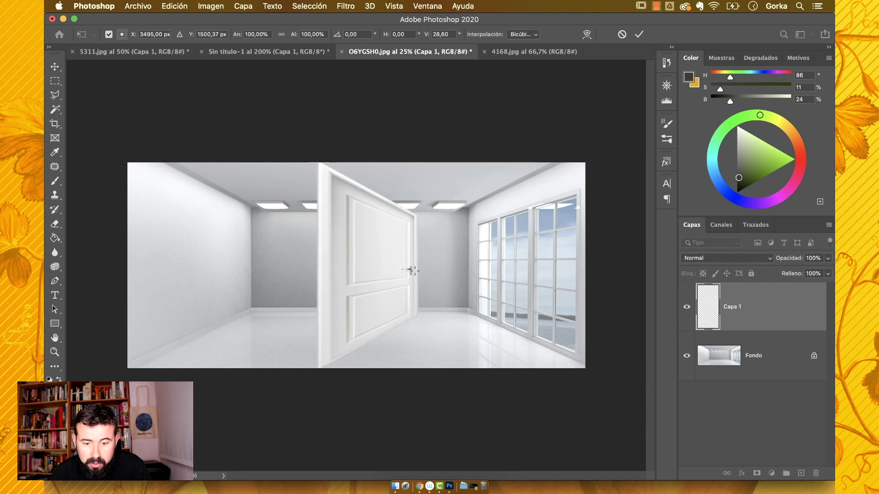
{"action": "key", "text": "m"}
- Scale the door to about 59.23% width and place it on the room's left wall
{"action": "left_click", "coordinate": [174, 6]}
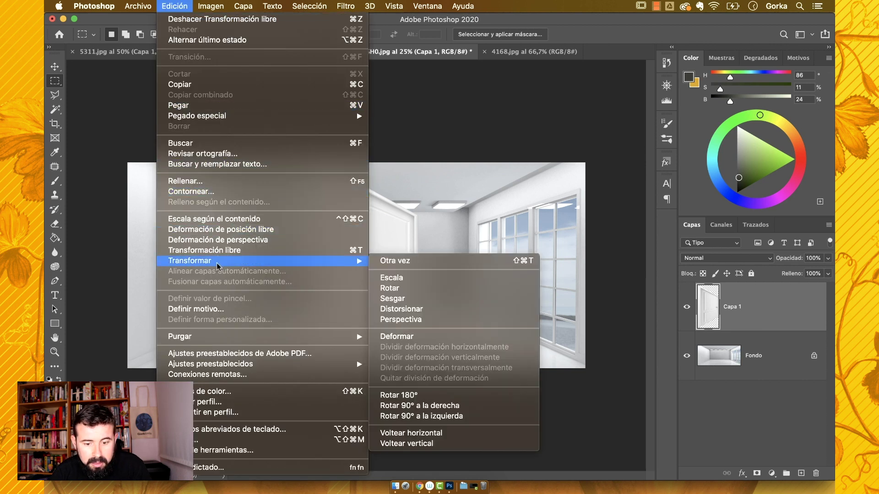
{"action": "mouse_move", "coordinate": [307, 260]}
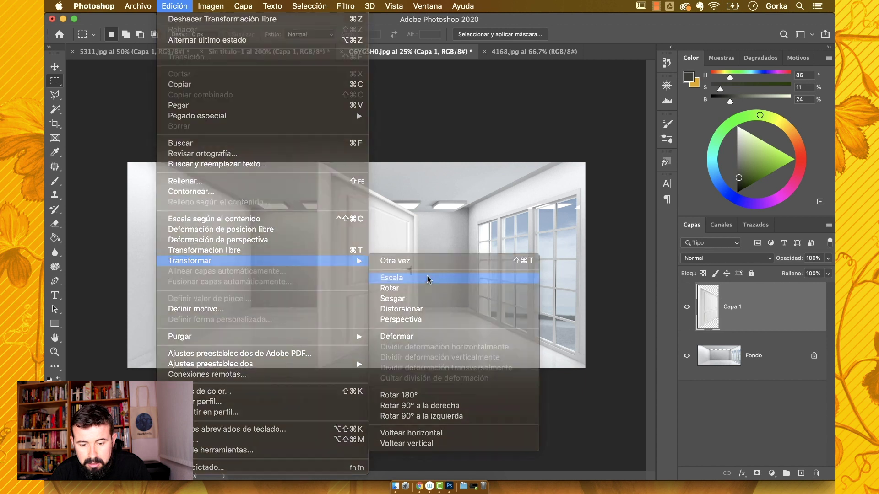
{"action": "left_click", "coordinate": [432, 278]}
{"action": "left_click_drag", "start_coordinate": [414, 266], "coordinate": [170, 289]}
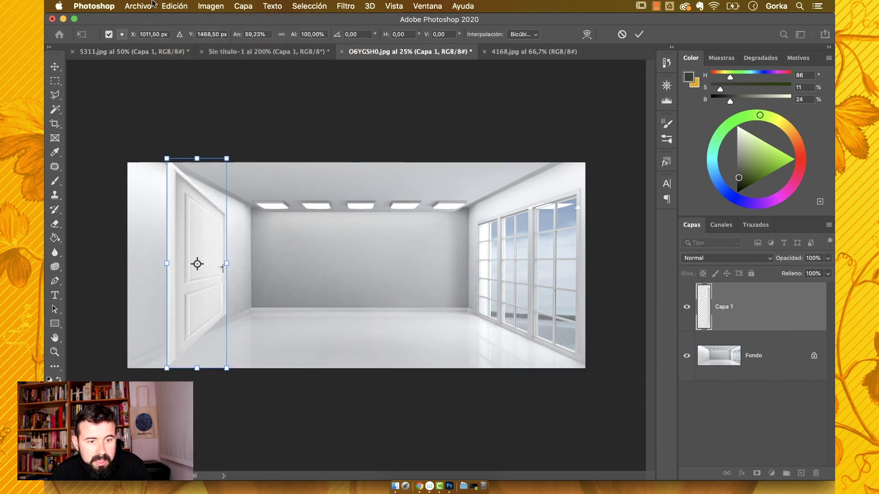
- Shorten the door's outer edge with the Perspective transform to match the left wall's slant, and apply the transform
{"action": "left_click", "coordinate": [175, 6]}
{"action": "mouse_move", "coordinate": [231, 261]}
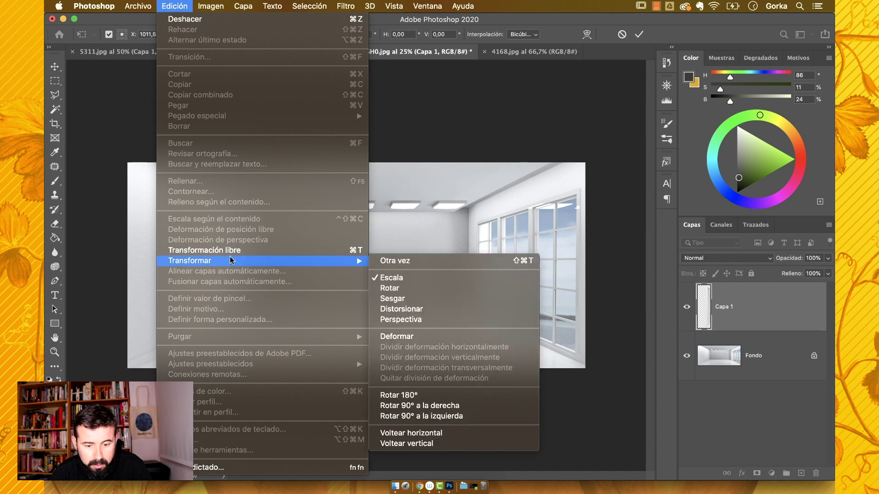
{"action": "left_click", "coordinate": [403, 321]}
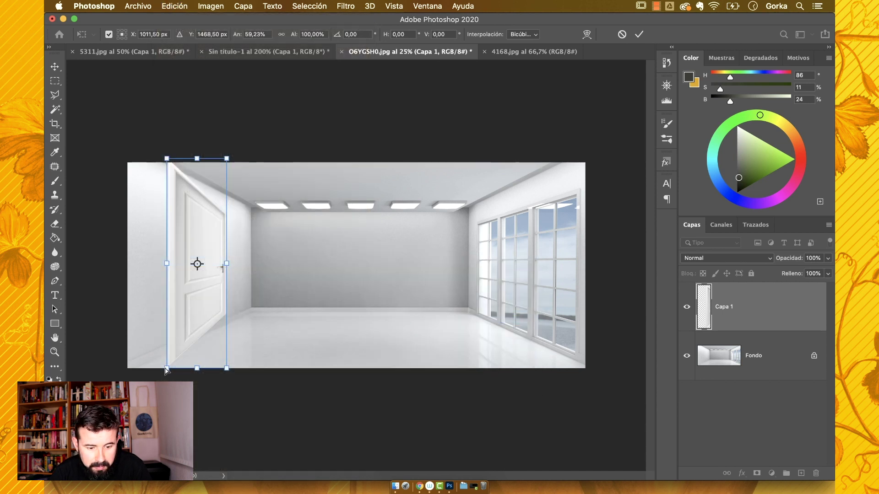
{"action": "left_click_drag", "start_coordinate": [167, 368], "coordinate": [167, 344]}
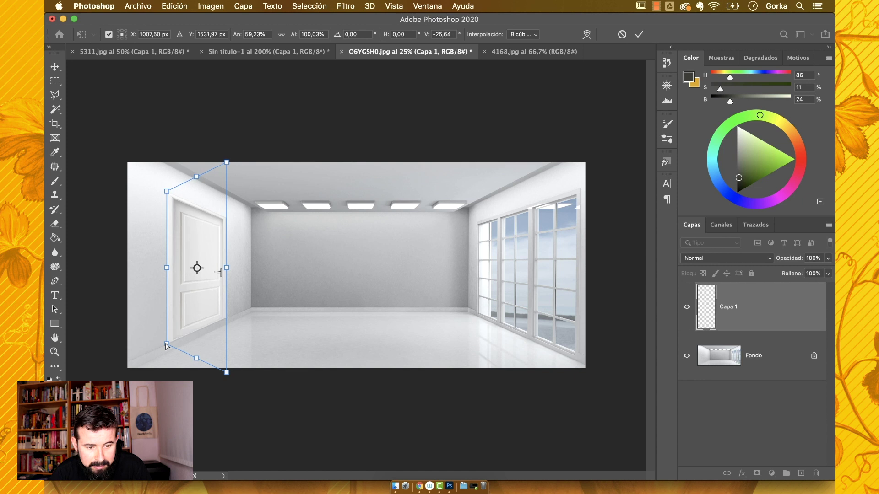
{"action": "key", "text": "Return"}
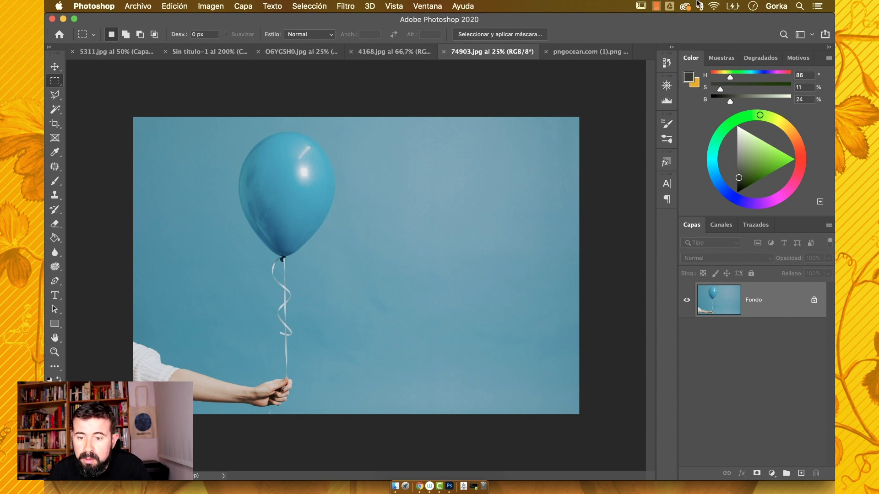
- Copy the whole robot image from pngocean.com (1).png and paste it into 74903.jpg, accepting the color profile conversion
{"action": "left_click", "coordinate": [583, 53]}
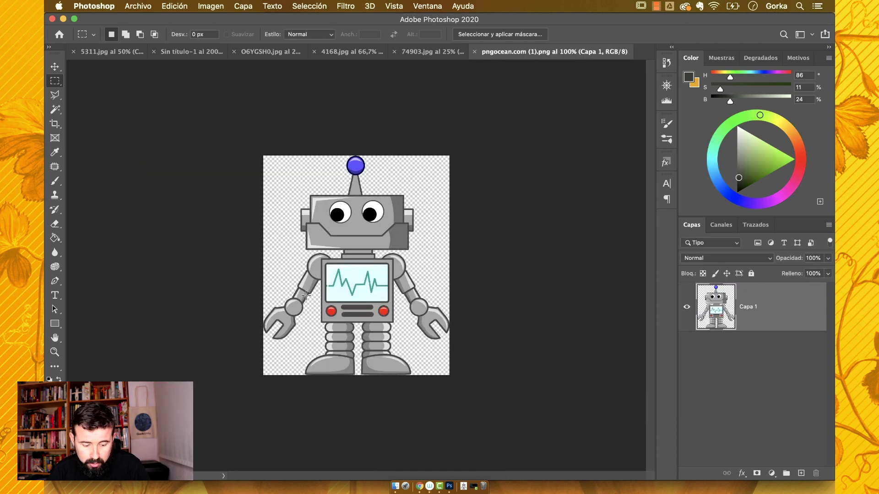
{"action": "key", "text": "super+a"}
{"action": "key", "text": "super+c"}
{"action": "left_click", "coordinate": [434, 52]}
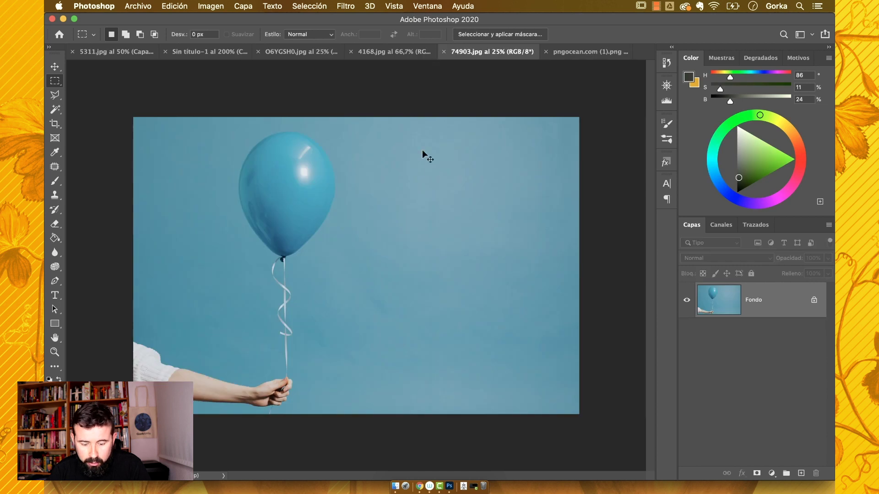
{"action": "key", "text": "super+v"}
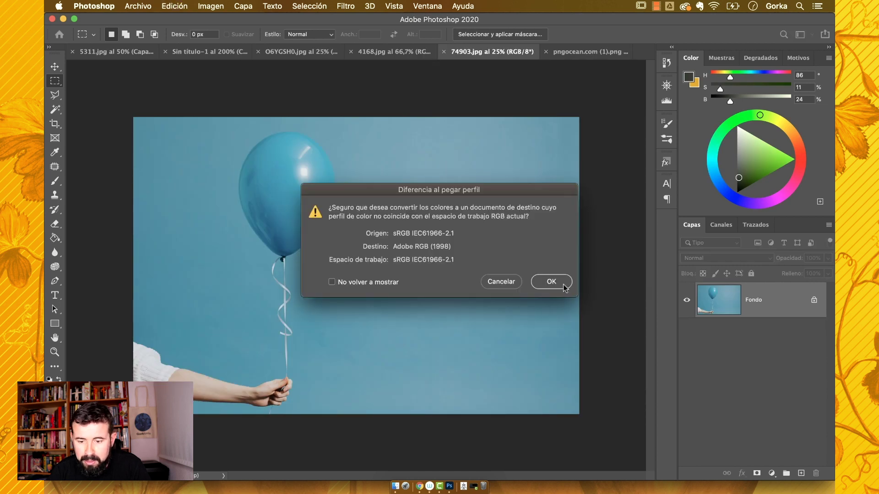
{"action": "left_click", "coordinate": [551, 282]}
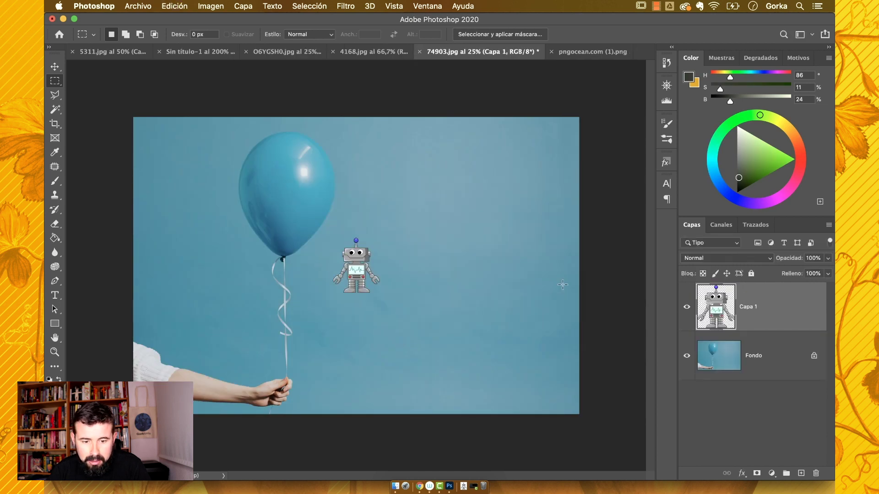
- Enlarge the robot with Free Transform, apply it, and position the robot centrally on the balloon, slightly higher
{"action": "key", "text": "super+t"}
{"action": "left_click_drag", "start_coordinate": [333, 237], "coordinate": [287, 185]}
{"action": "left_click_drag", "start_coordinate": [339, 247], "coordinate": [302, 196]}
{"action": "left_click_drag", "start_coordinate": [340, 133], "coordinate": [319, 160]}
{"action": "left_click_drag", "start_coordinate": [287, 192], "coordinate": [290, 184]}
{"action": "key", "text": "Return"}
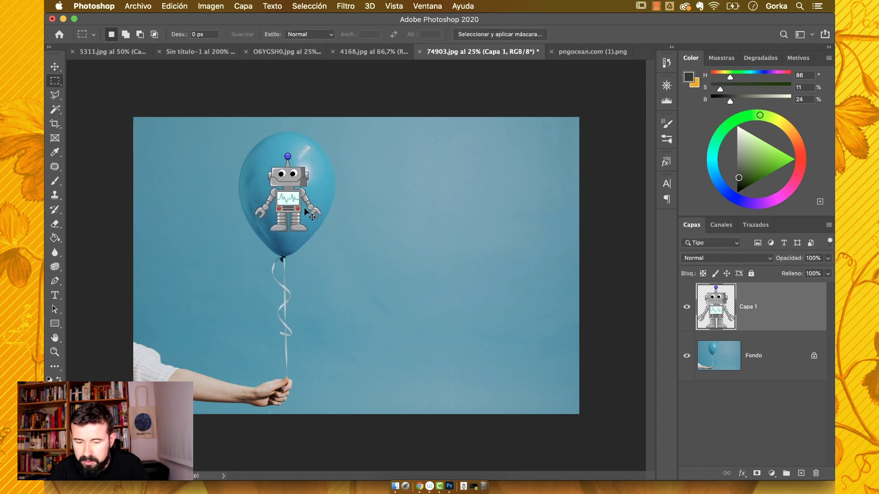
{"action": "key", "text": "super+plus"}
{"action": "key", "text": "super+plus"}
{"action": "key", "text": "v"}
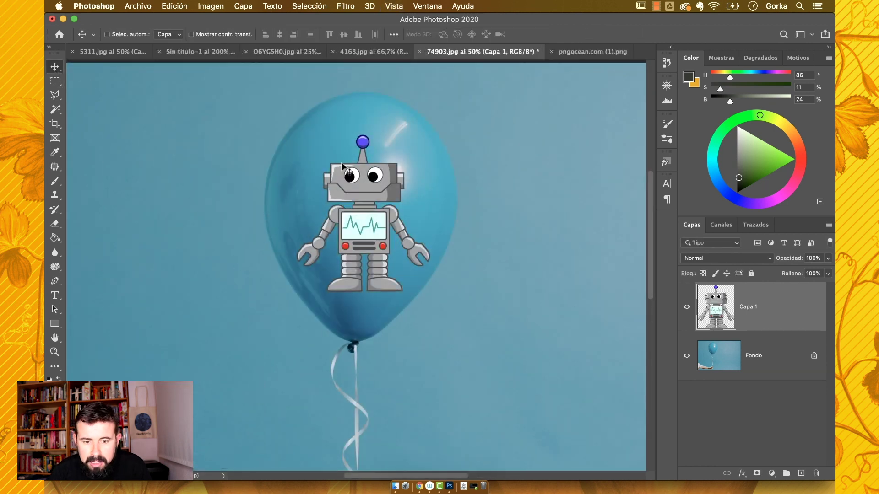
{"action": "left_click_drag", "start_coordinate": [380, 190], "coordinate": [380, 180]}
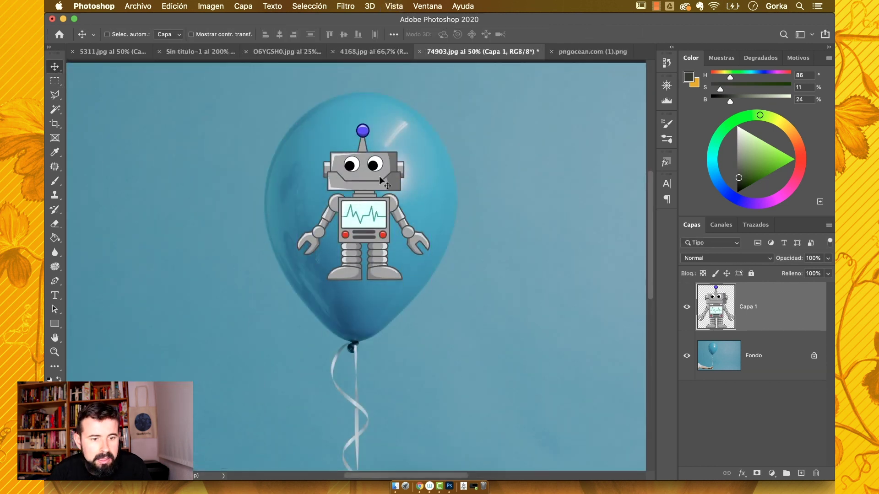
- Start a Warp transform on the robot and bulge its upper and left edges outward to follow the balloon's curve
{"action": "left_click", "coordinate": [174, 6]}
{"action": "mouse_move", "coordinate": [213, 266]}
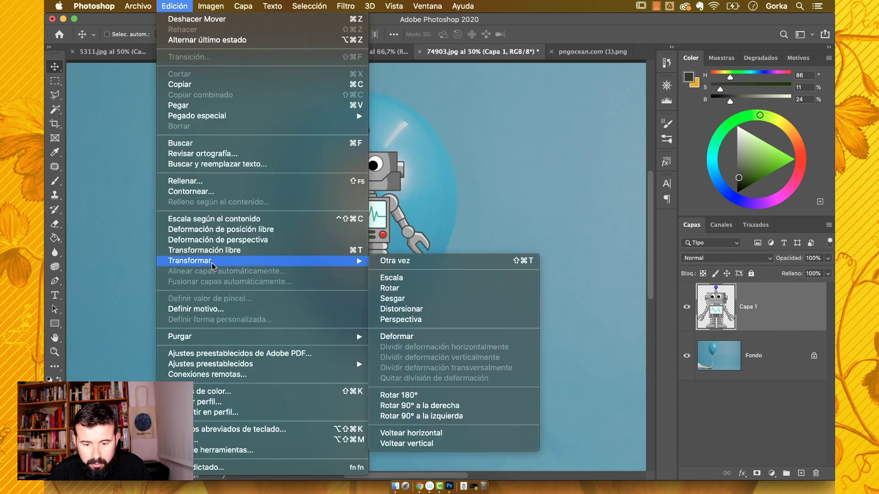
{"action": "left_click", "coordinate": [397, 337]}
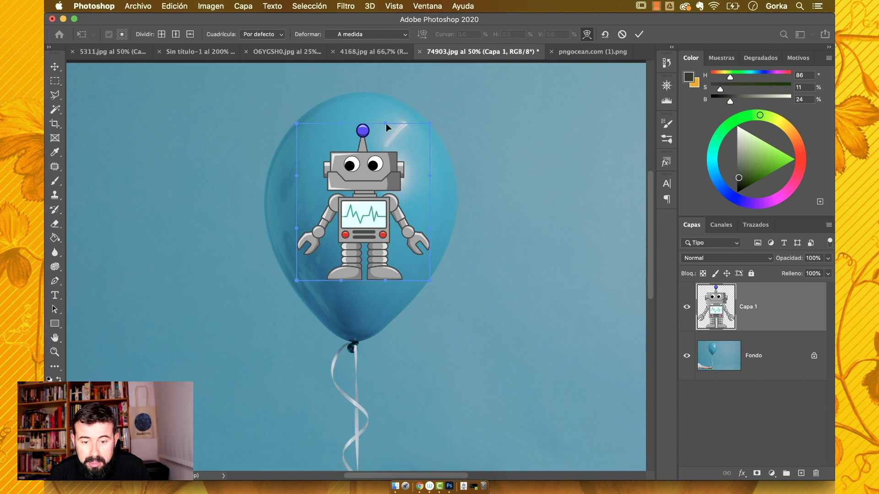
{"action": "left_click_drag", "start_coordinate": [386, 123], "coordinate": [373, 92]}
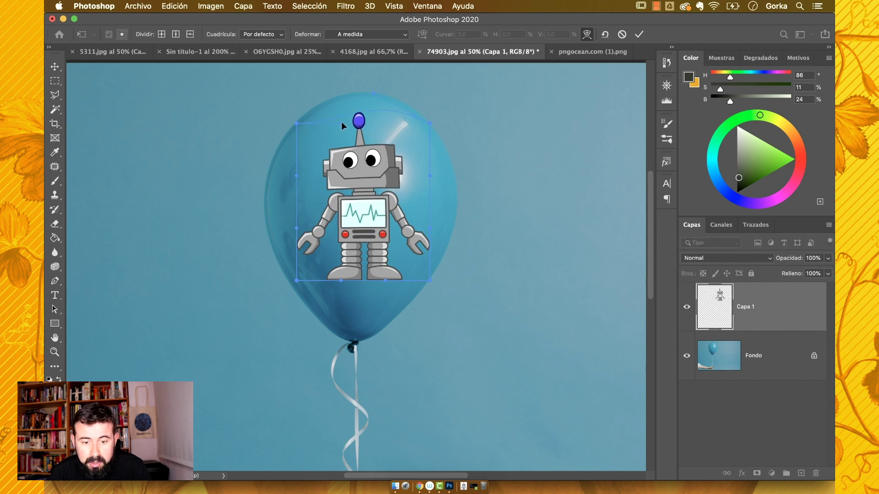
{"action": "left_click_drag", "start_coordinate": [342, 122], "coordinate": [340, 94]}
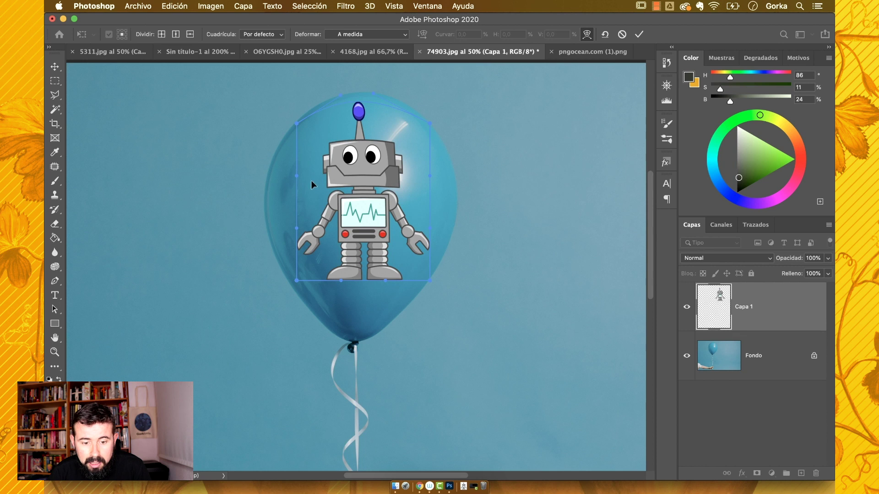
{"action": "left_click_drag", "start_coordinate": [297, 175], "coordinate": [276, 233]}
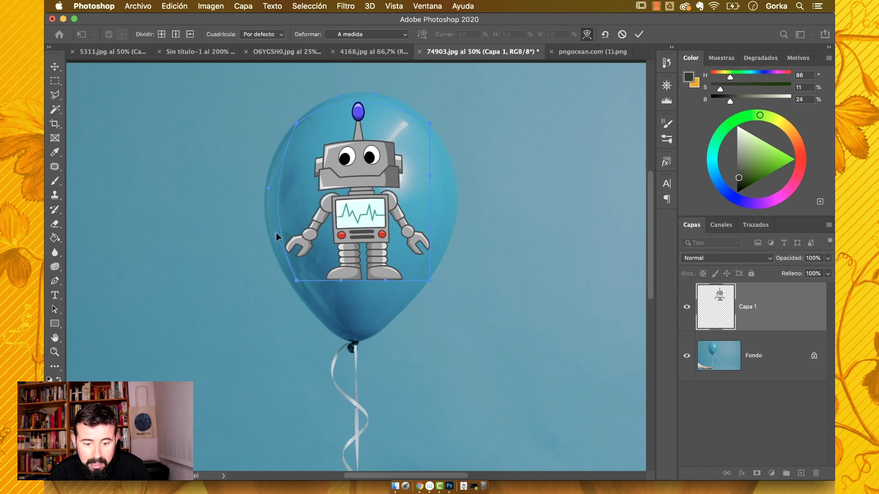
- Warp the robot's lower and right edges to match the balloon's outline and apply the transform
{"action": "left_click_drag", "start_coordinate": [341, 280], "coordinate": [349, 351]}
{"action": "left_click_drag", "start_coordinate": [386, 278], "coordinate": [386, 321]}
{"action": "left_click_drag", "start_coordinate": [428, 279], "coordinate": [424, 273]}
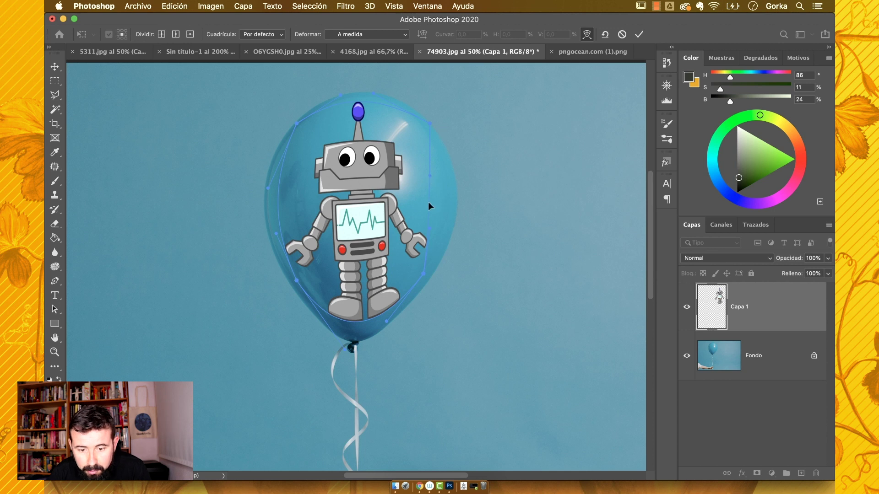
{"action": "left_click_drag", "start_coordinate": [429, 175], "coordinate": [462, 190]}
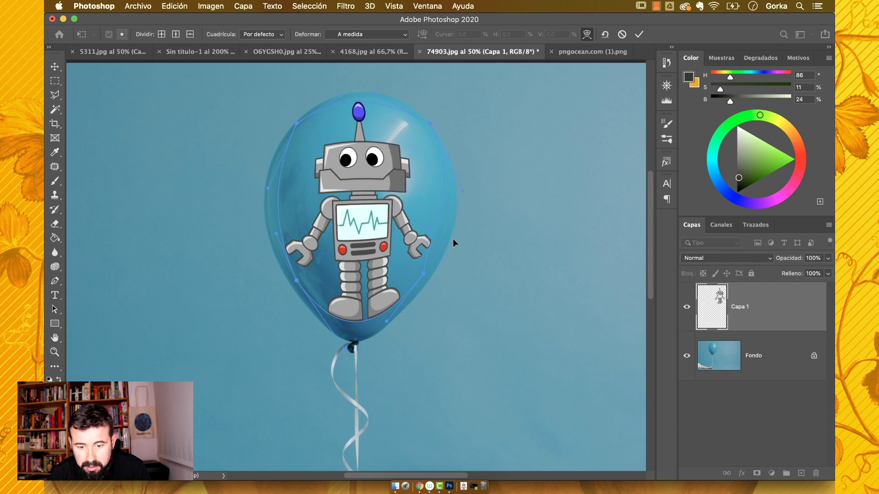
{"action": "right_click", "coordinate": [430, 232]}
{"action": "key", "text": "Escape"}
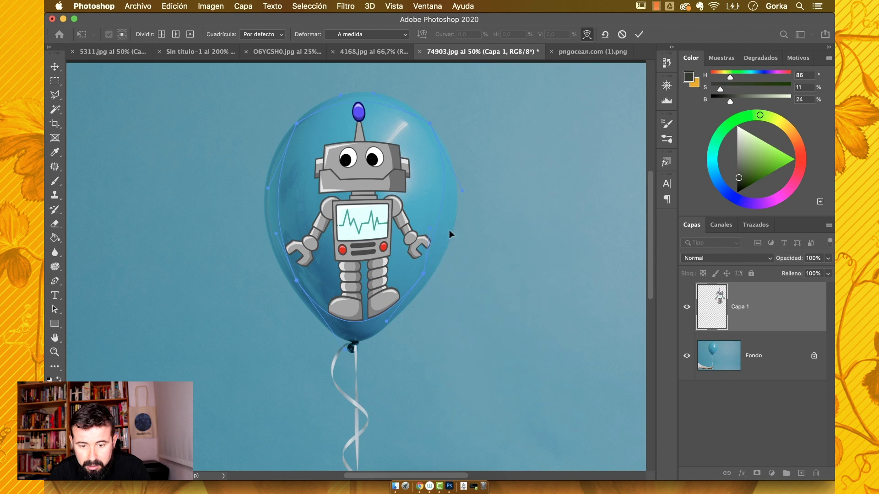
{"action": "left_click_drag", "start_coordinate": [429, 228], "coordinate": [455, 245]}
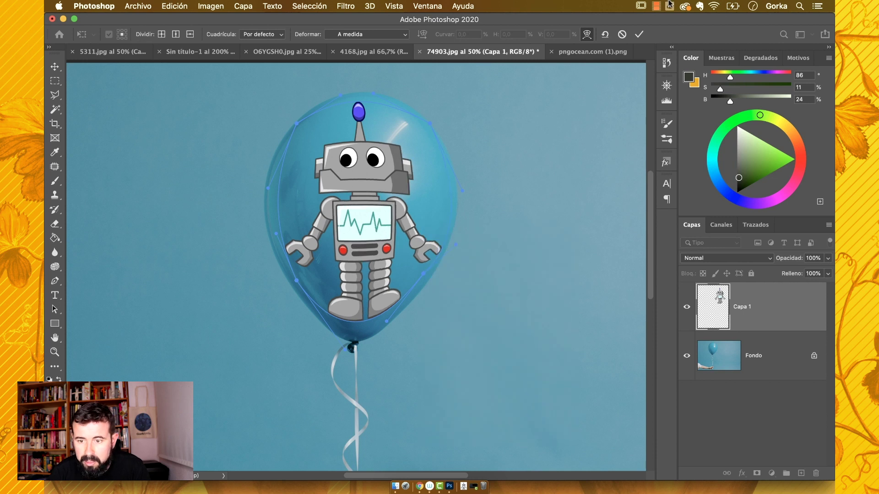
{"action": "left_click", "coordinate": [639, 35]}
{"action": "key", "text": "super+minus"}
{"action": "scroll", "coordinate": [558, 277], "scroll_direction": "left", "scroll_amount": 3}
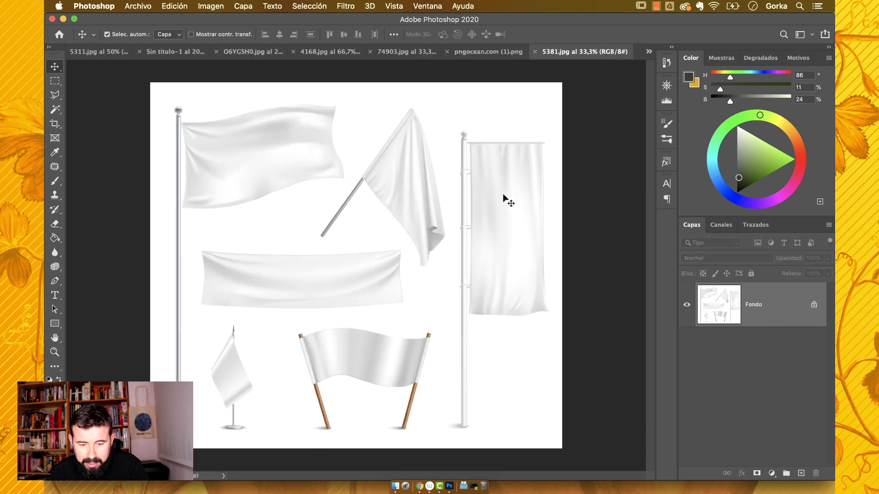
- Paste the robot into 5381.jpg and move it over the large waving flag at the upper left
{"action": "key", "text": "super+v"}
{"action": "key", "text": "super+plus"}
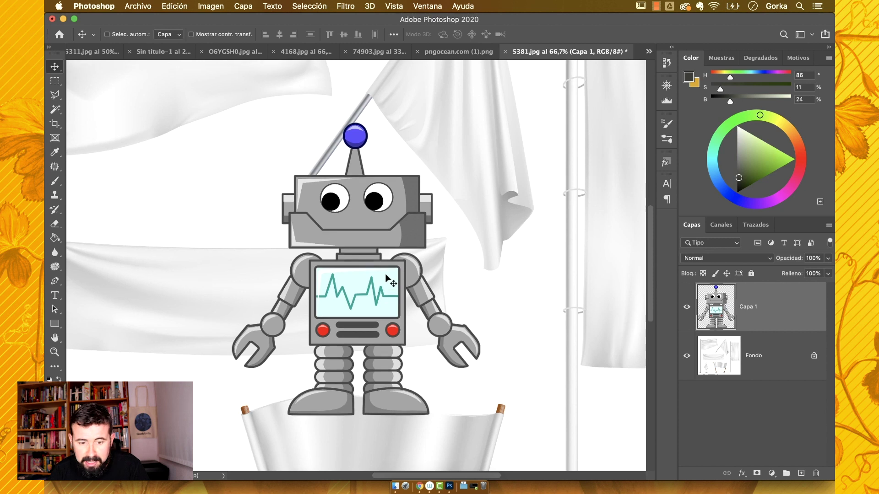
{"action": "scroll", "coordinate": [386, 278], "scroll_direction": "up", "scroll_amount": 5}
{"action": "left_click_drag", "start_coordinate": [466, 379], "coordinate": [253, 89]}
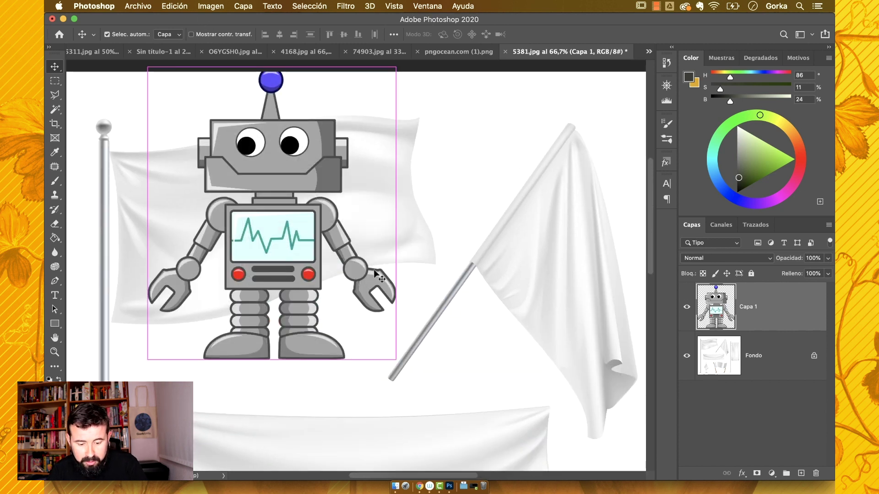
- Scale the robot to about 48% width and 49% height, rotate it about -5.3°, and place it mid-flag on the waving flag
{"action": "key", "text": "super+t"}
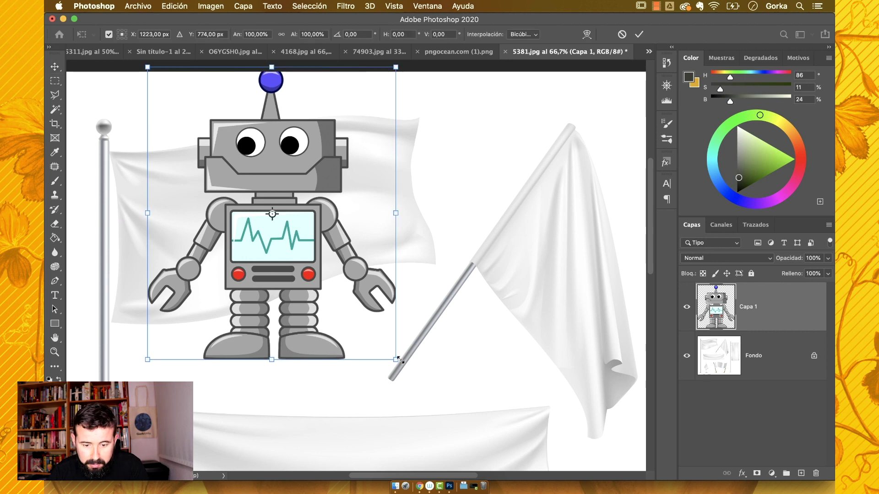
{"action": "left_click_drag", "start_coordinate": [396, 359], "coordinate": [297, 232]}
{"action": "left_click_drag", "start_coordinate": [248, 169], "coordinate": [321, 219]}
{"action": "left_click_drag", "start_coordinate": [369, 116], "coordinate": [348, 114]}
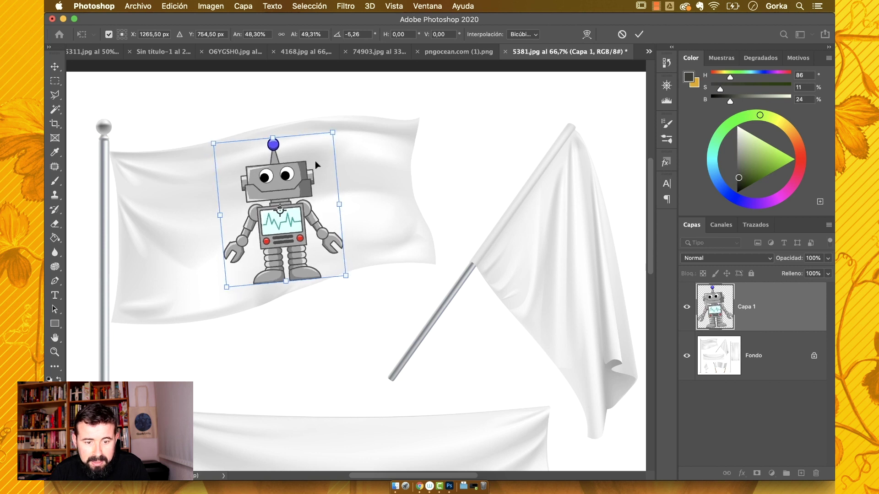
{"action": "left_click_drag", "start_coordinate": [316, 164], "coordinate": [296, 164]}
- Warp the robot with a 3 x 3 grid, bending its upper edge to follow the waving flag's top edge
{"action": "left_click", "coordinate": [173, 5]}
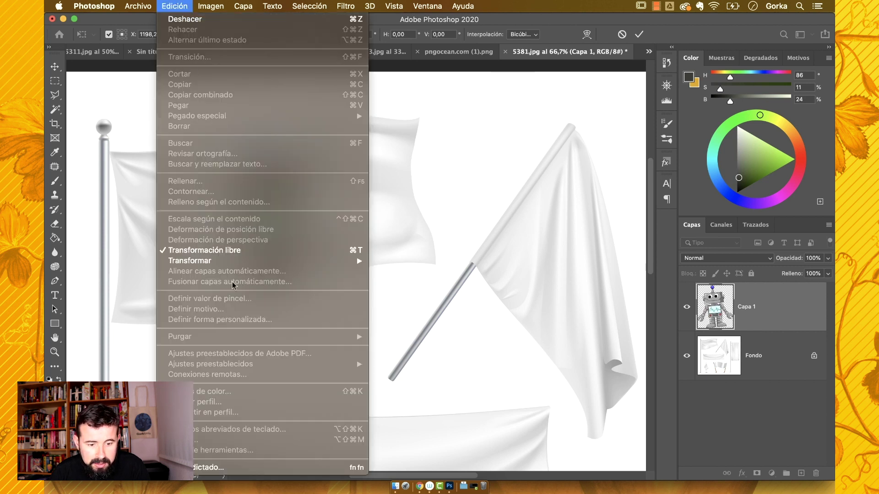
{"action": "mouse_move", "coordinate": [229, 260]}
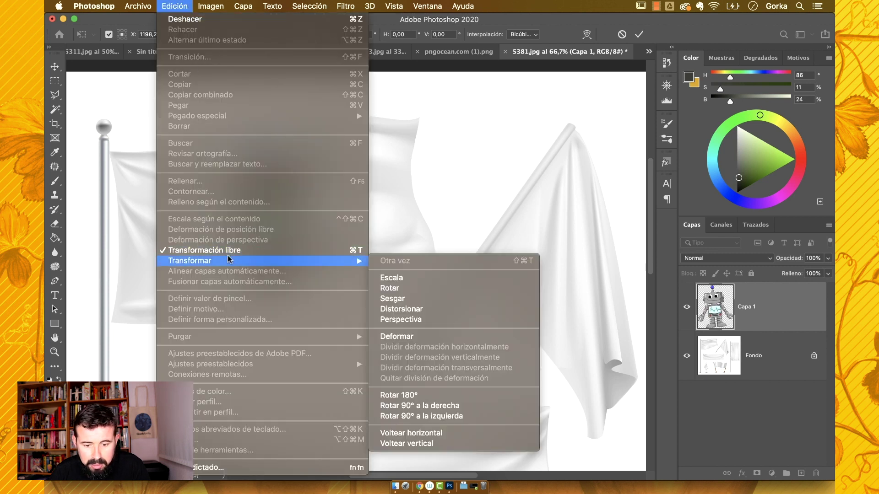
{"action": "left_click", "coordinate": [412, 337]}
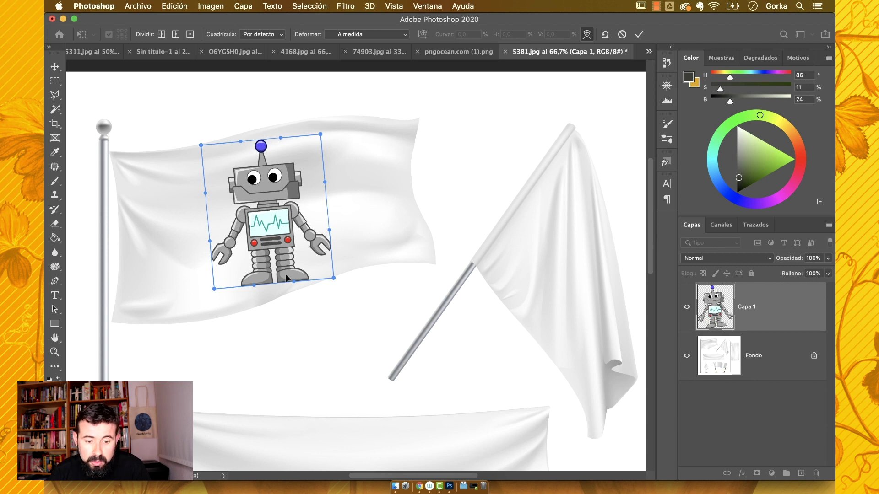
{"action": "left_click", "coordinate": [266, 35]}
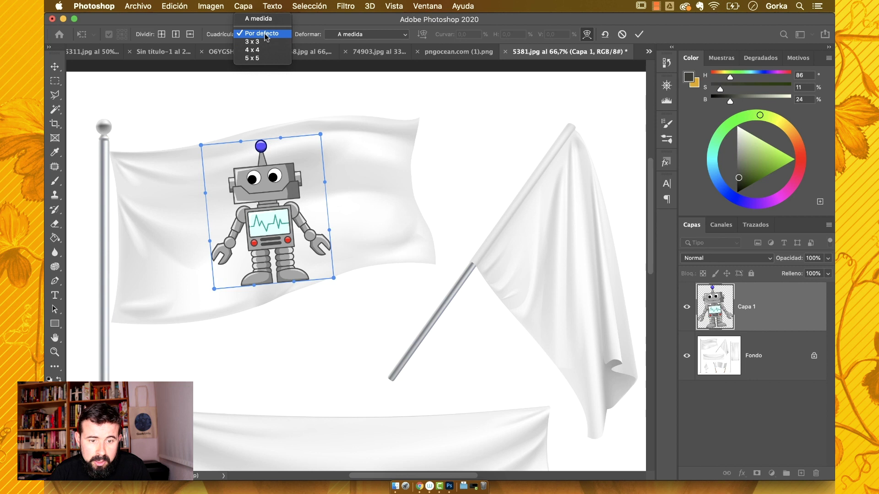
{"action": "left_click", "coordinate": [266, 41]}
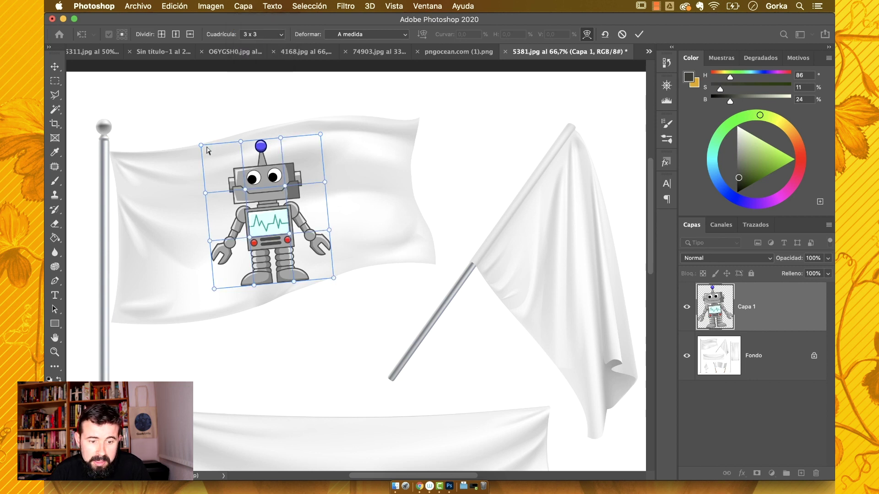
{"action": "left_click_drag", "start_coordinate": [203, 147], "coordinate": [320, 128]}
{"action": "right_click", "coordinate": [242, 144]}
{"action": "left_click", "coordinate": [237, 146]}
{"action": "right_click", "coordinate": [280, 141]}
{"action": "left_click", "coordinate": [284, 126]}
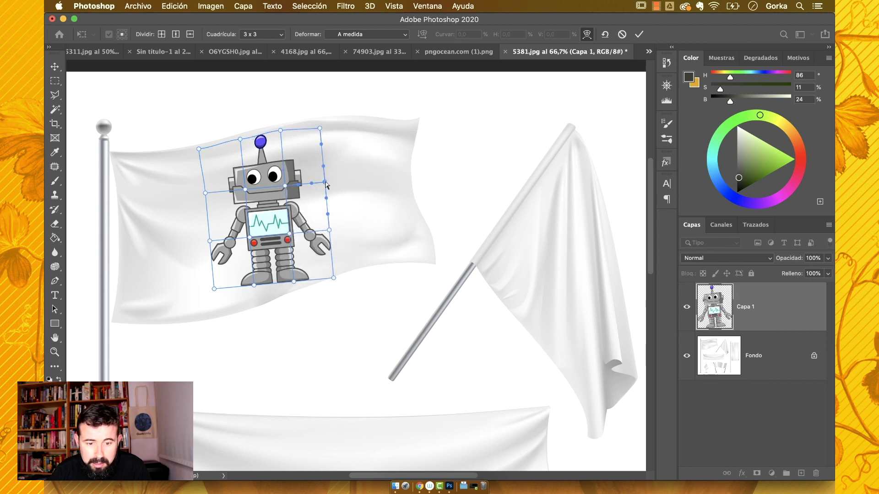
- Warp the robot's sides, lower edge and inner grid points to match the waving flag's folds, and apply the transform
{"action": "left_click_drag", "start_coordinate": [326, 183], "coordinate": [323, 183]}
{"action": "left_click_drag", "start_coordinate": [329, 231], "coordinate": [328, 224]}
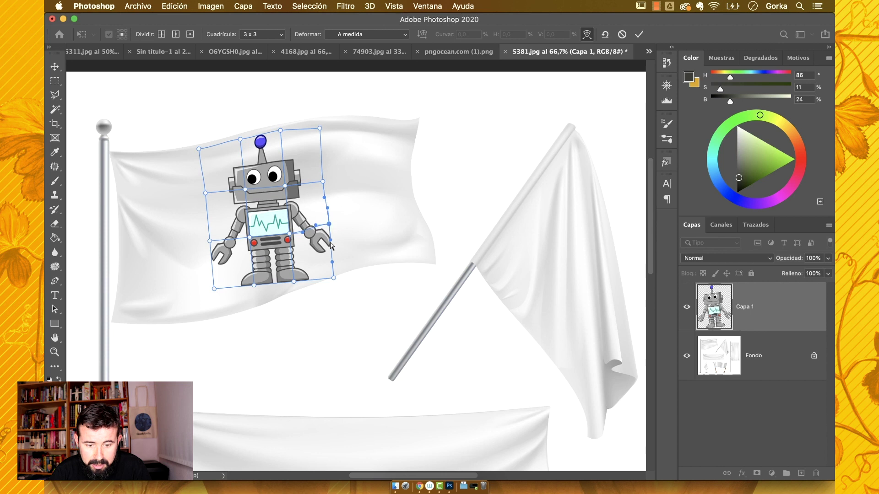
{"action": "left_click_drag", "start_coordinate": [333, 279], "coordinate": [332, 273]}
{"action": "left_click_drag", "start_coordinate": [254, 285], "coordinate": [213, 309]}
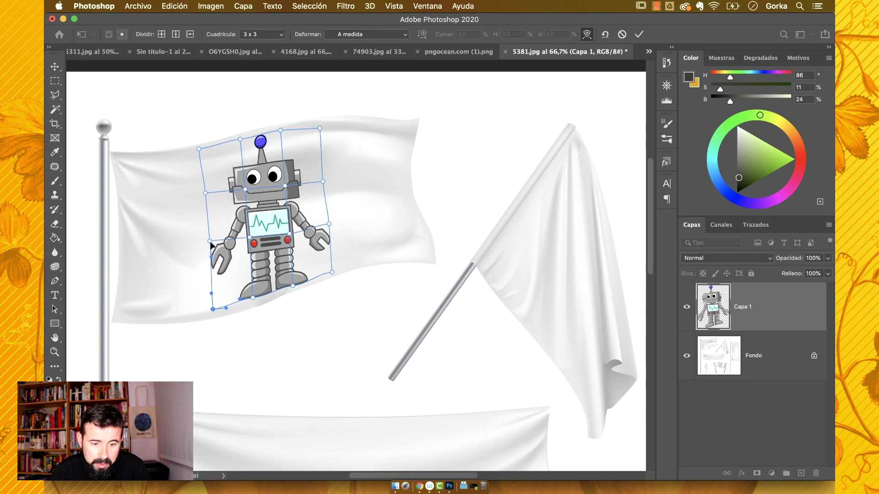
{"action": "left_click_drag", "start_coordinate": [210, 242], "coordinate": [215, 243]}
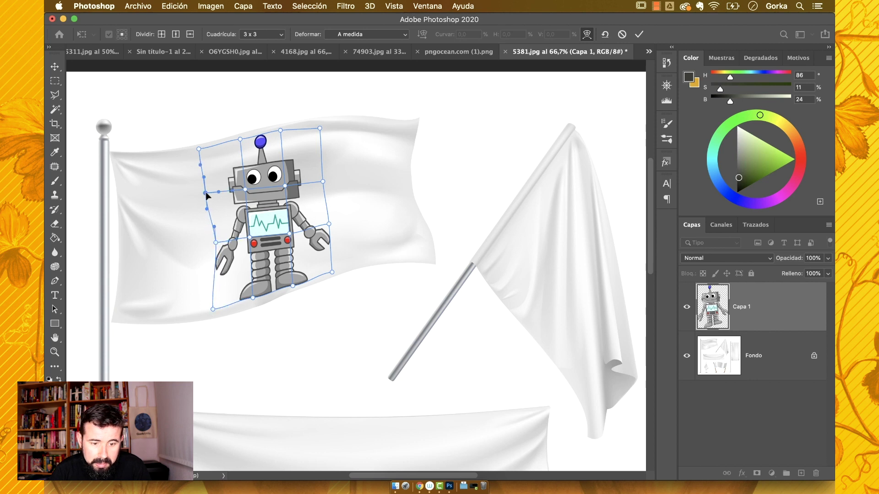
{"action": "left_click_drag", "start_coordinate": [205, 192], "coordinate": [287, 184]}
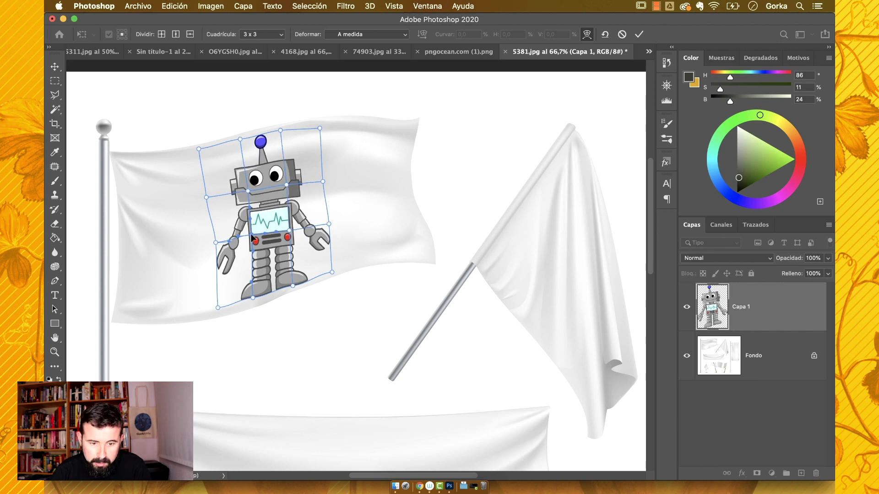
{"action": "key", "text": "Return"}
- Paste another robot near the drooping flag on the slanted pole and scale it to about 606 x 778 px
{"action": "scroll", "coordinate": [406, 398], "scroll_direction": "right", "scroll_amount": 5}
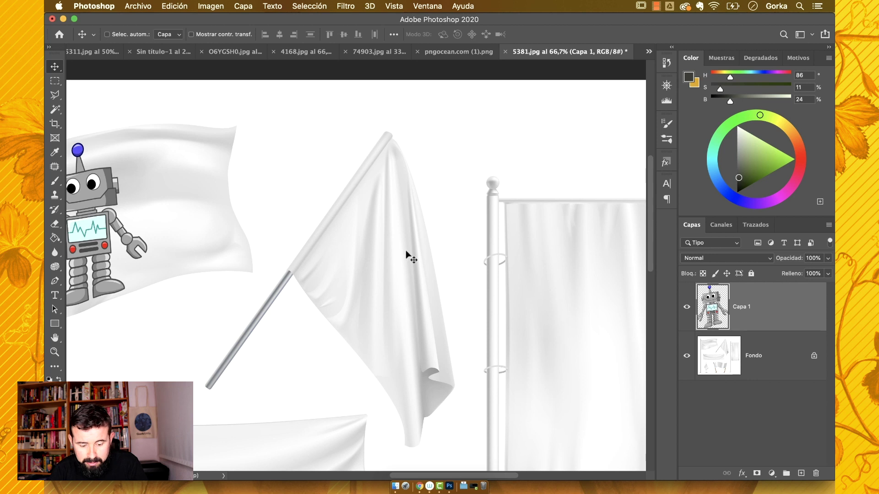
{"action": "key", "text": "super+v"}
{"action": "left_click", "coordinate": [174, 6]}
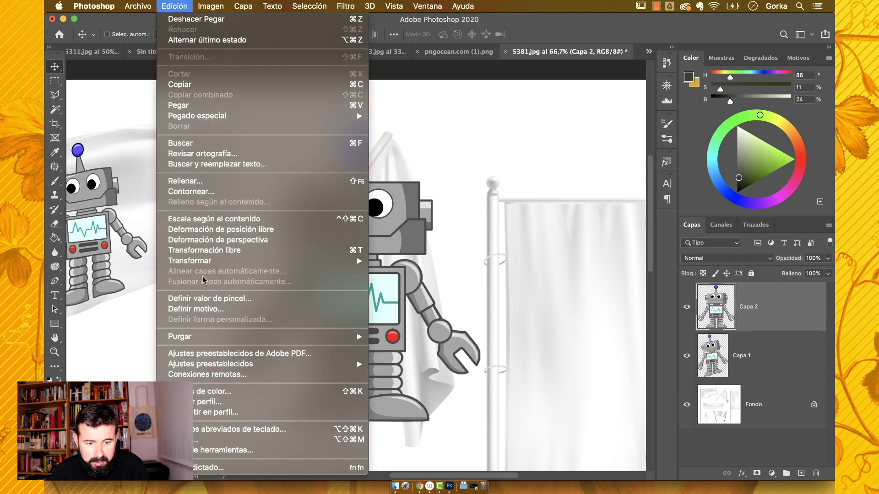
{"action": "mouse_move", "coordinate": [208, 260]}
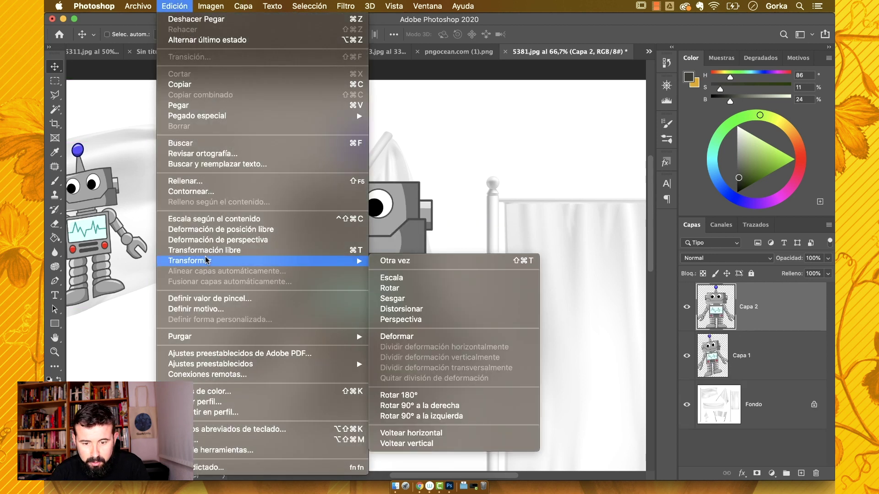
{"action": "left_click", "coordinate": [494, 278]}
{"action": "left_click_drag", "start_coordinate": [479, 128], "coordinate": [344, 278]}
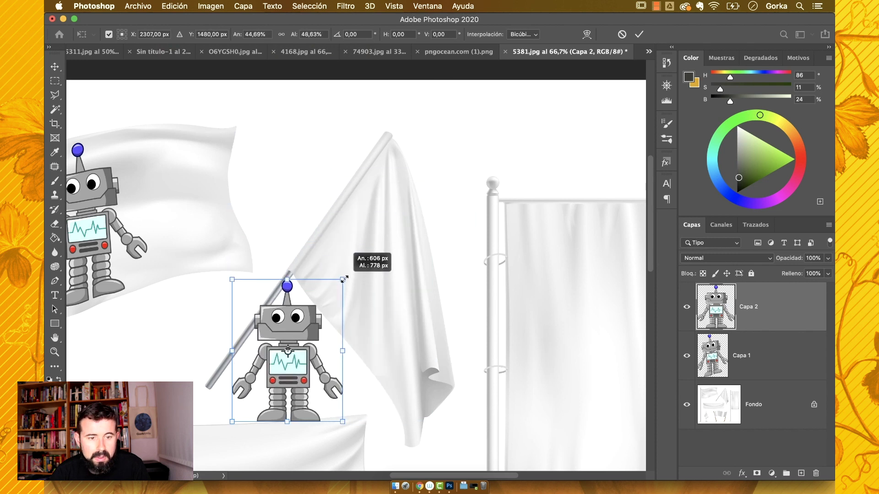
- Rotate the new robot about 48° clockwise and move it onto the drooping flag
{"action": "left_click", "coordinate": [171, 4]}
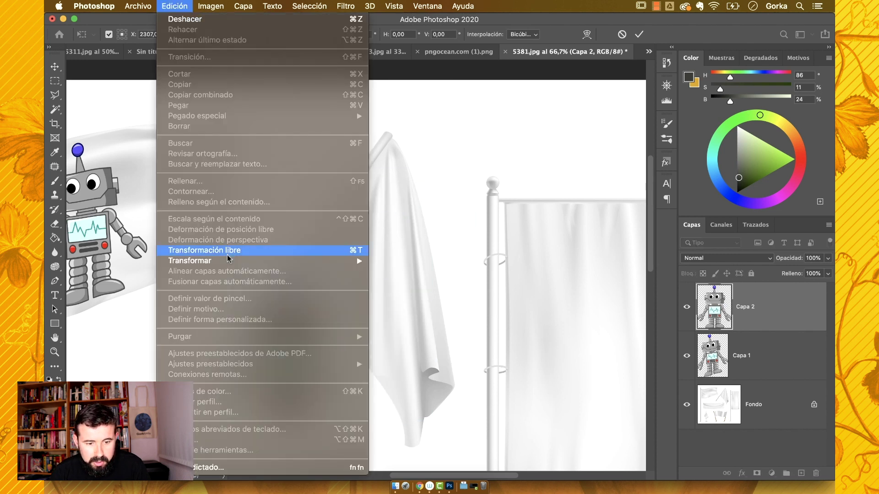
{"action": "mouse_move", "coordinate": [227, 261]}
{"action": "left_click", "coordinate": [402, 287]}
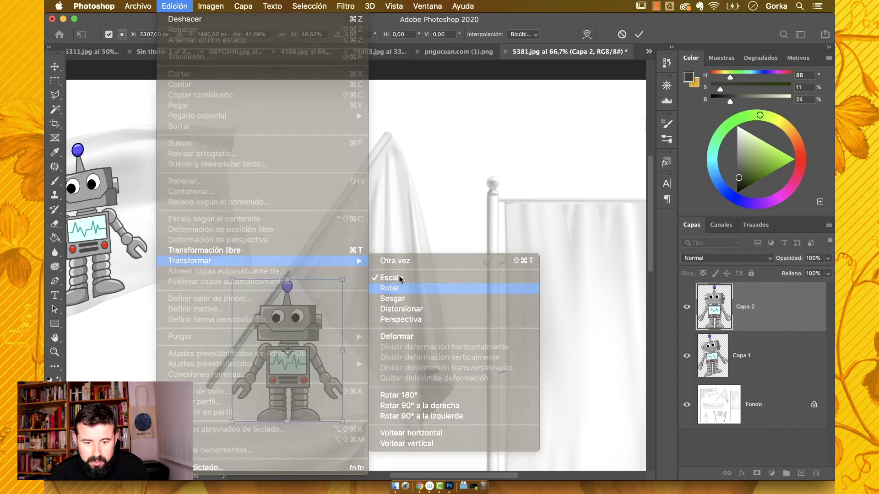
{"action": "left_click_drag", "start_coordinate": [356, 270], "coordinate": [401, 337]}
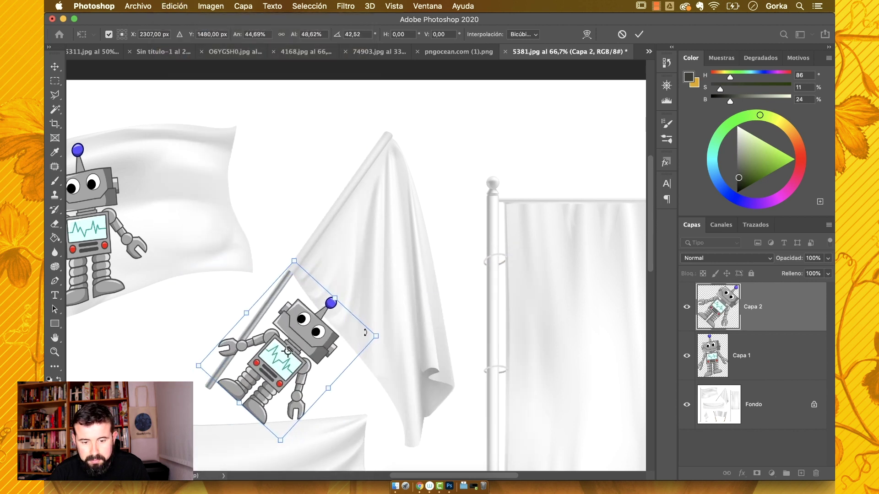
{"action": "left_click_drag", "start_coordinate": [310, 339], "coordinate": [426, 269]}
{"action": "left_click_drag", "start_coordinate": [483, 224], "coordinate": [489, 232]}
- Warp the tilted robot with a 4 x 4 grid, pulling the grid points around its head and antenna inward toward the drooping flag
{"action": "left_click", "coordinate": [185, 6]}
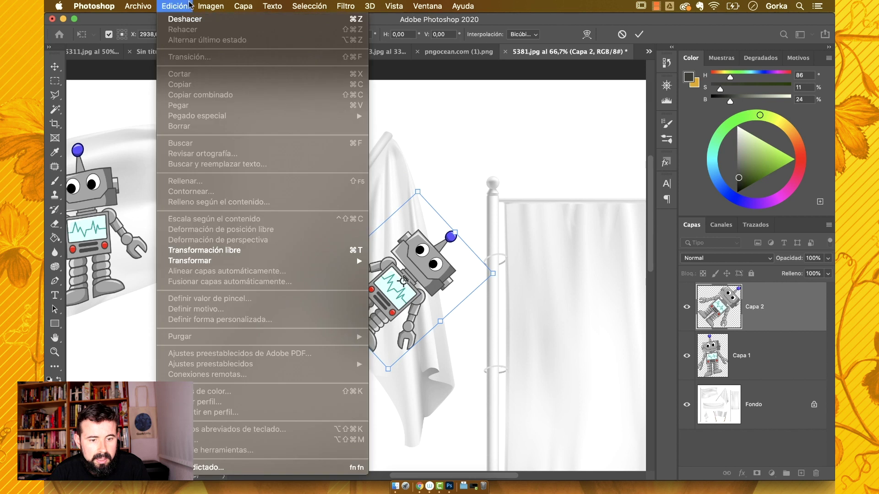
{"action": "mouse_move", "coordinate": [205, 261]}
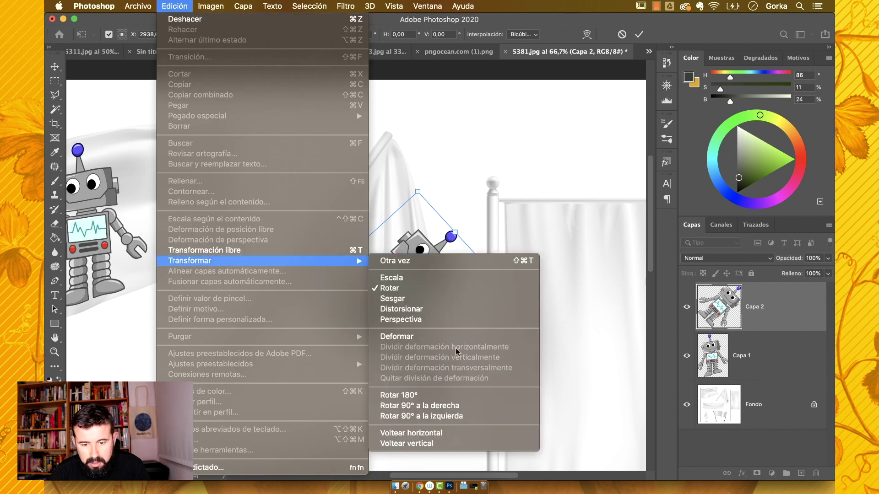
{"action": "left_click", "coordinate": [417, 336]}
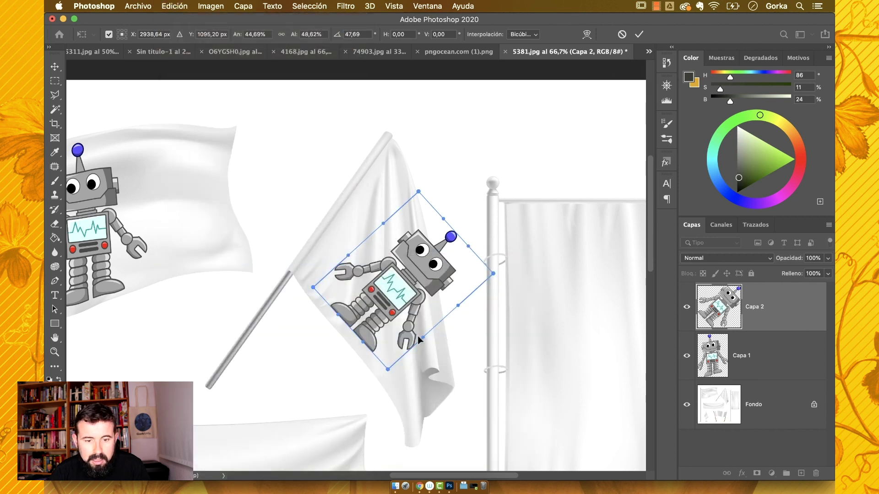
{"action": "left_click", "coordinate": [260, 34]}
{"action": "left_click", "coordinate": [261, 50]}
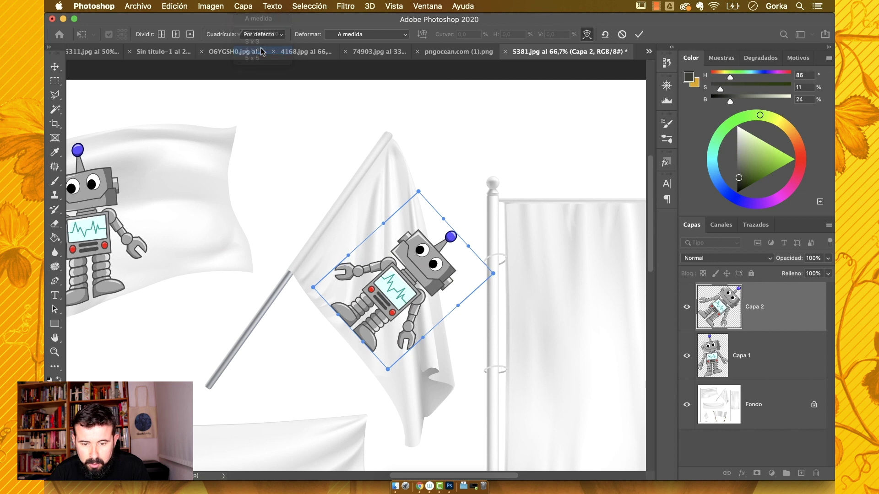
{"action": "left_click_drag", "start_coordinate": [418, 193], "coordinate": [432, 252]}
{"action": "left_click", "coordinate": [436, 212]}
{"action": "left_click_drag", "start_coordinate": [449, 280], "coordinate": [435, 293]}
- Shift the inner warp points across the robot's arms, torso and head so the figure follows the drooping flag's folds
{"action": "left_click_drag", "start_coordinate": [358, 284], "coordinate": [351, 295]}
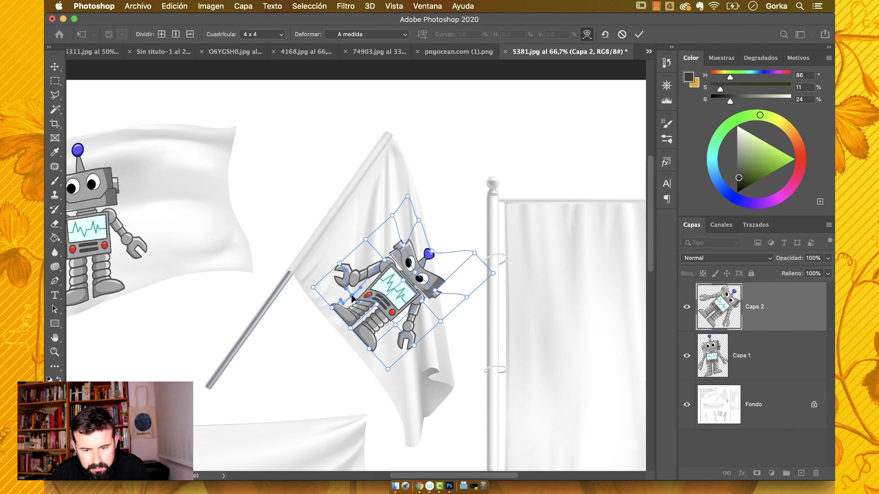
{"action": "left_click_drag", "start_coordinate": [385, 260], "coordinate": [378, 267]}
{"action": "left_click_drag", "start_coordinate": [376, 305], "coordinate": [378, 311]}
{"action": "left_click_drag", "start_coordinate": [403, 282], "coordinate": [396, 293]}
{"action": "right_click", "coordinate": [422, 301]}
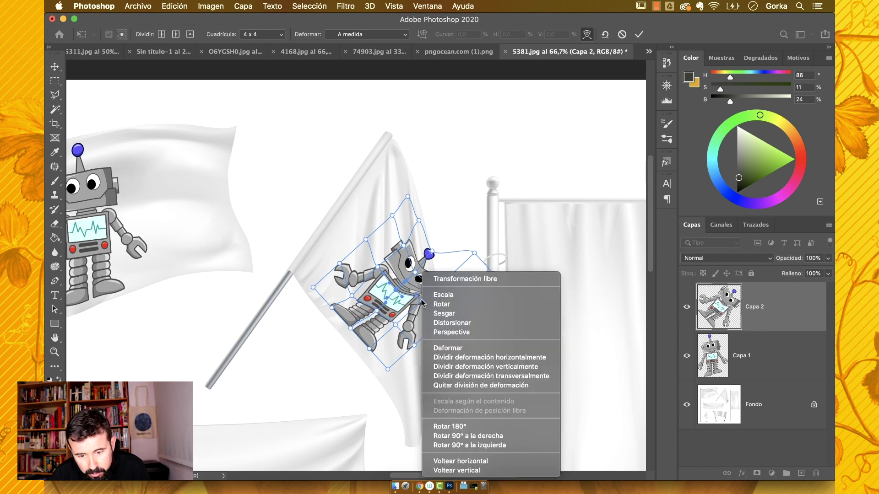
{"action": "left_click", "coordinate": [415, 311]}
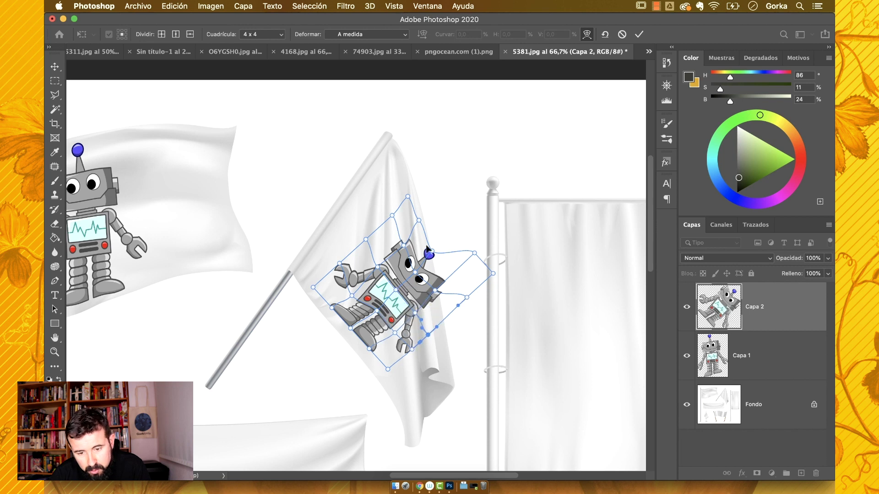
{"action": "left_click_drag", "start_coordinate": [433, 251], "coordinate": [428, 254]}
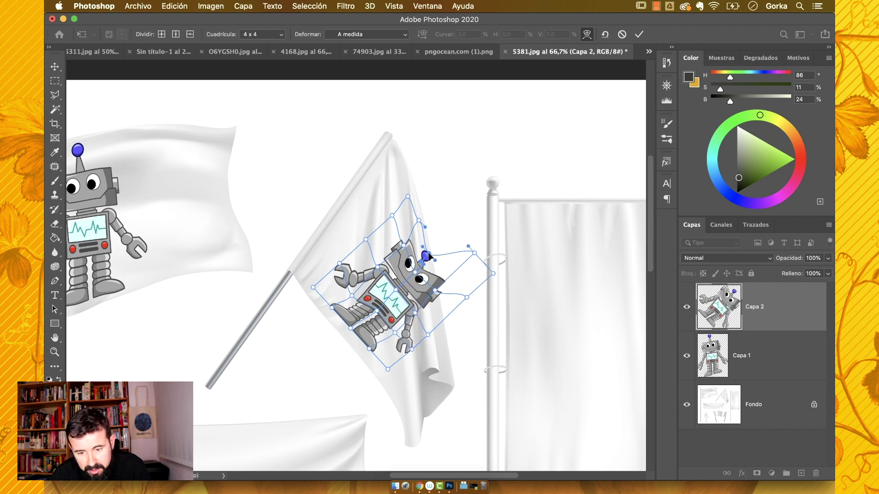
{"action": "left_click", "coordinate": [435, 291]}
{"action": "left_click_drag", "start_coordinate": [435, 291], "coordinate": [425, 301]}
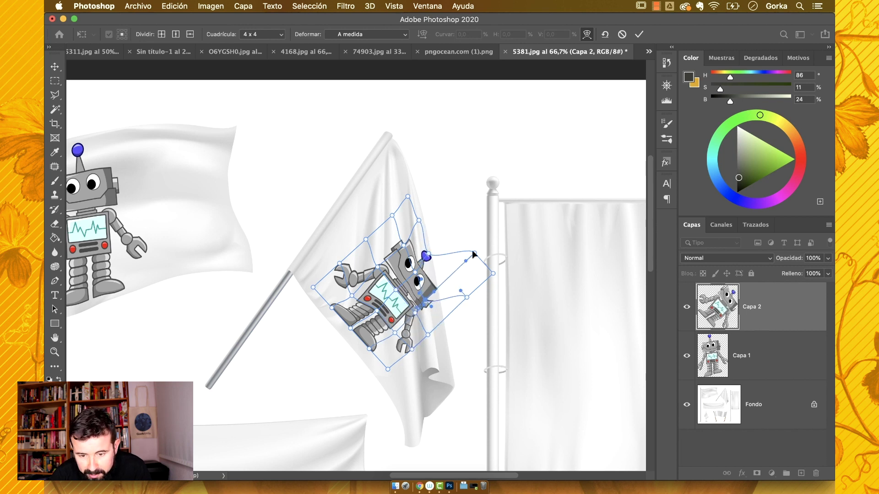
- Pull the warp grid's protruding outer corner inside the drooping flag's edge and apply the transform
{"action": "left_click_drag", "start_coordinate": [474, 254], "coordinate": [437, 328]}
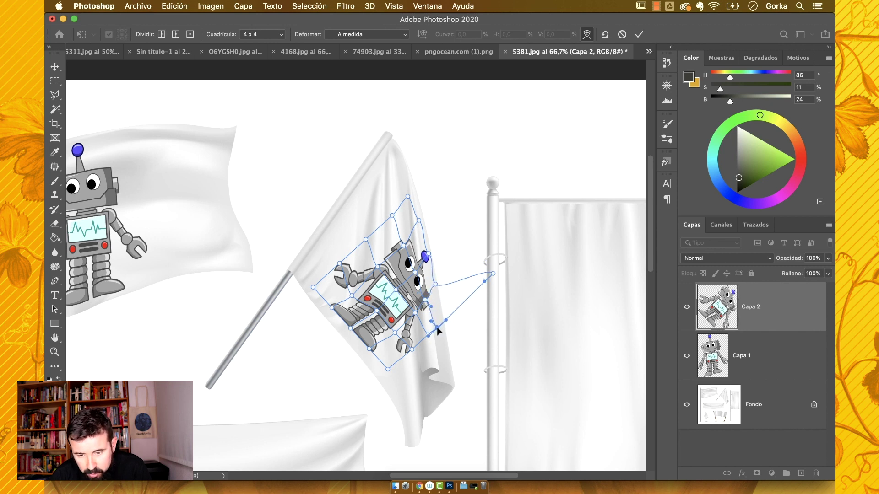
{"action": "left_click_drag", "start_coordinate": [495, 276], "coordinate": [407, 354]}
{"action": "right_click", "coordinate": [448, 310]}
{"action": "key", "text": "Escape"}
{"action": "right_click", "coordinate": [397, 333]}
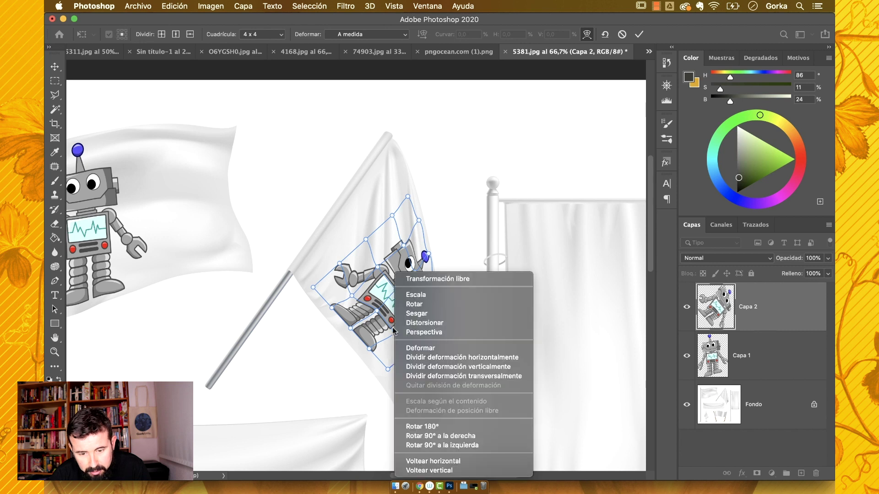
{"action": "left_click", "coordinate": [378, 325]}
{"action": "right_click", "coordinate": [394, 333]}
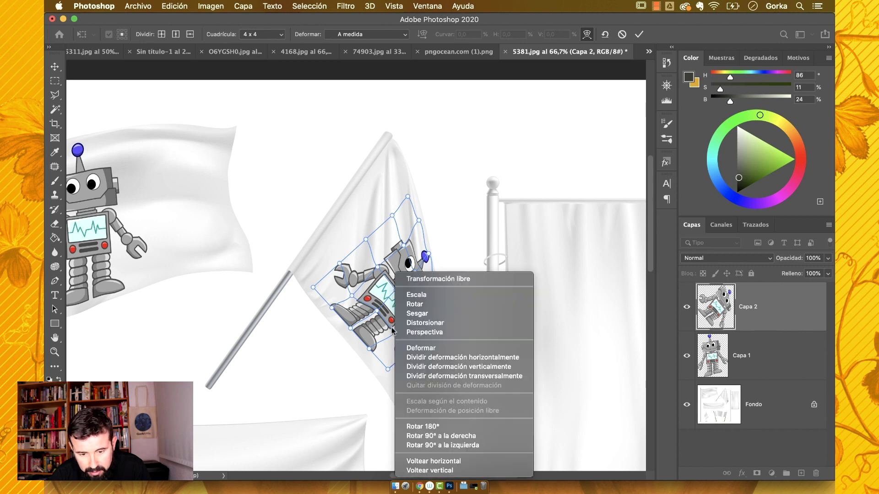
{"action": "left_click", "coordinate": [392, 328]}
{"action": "right_click", "coordinate": [378, 310]}
{"action": "left_click", "coordinate": [343, 344]}
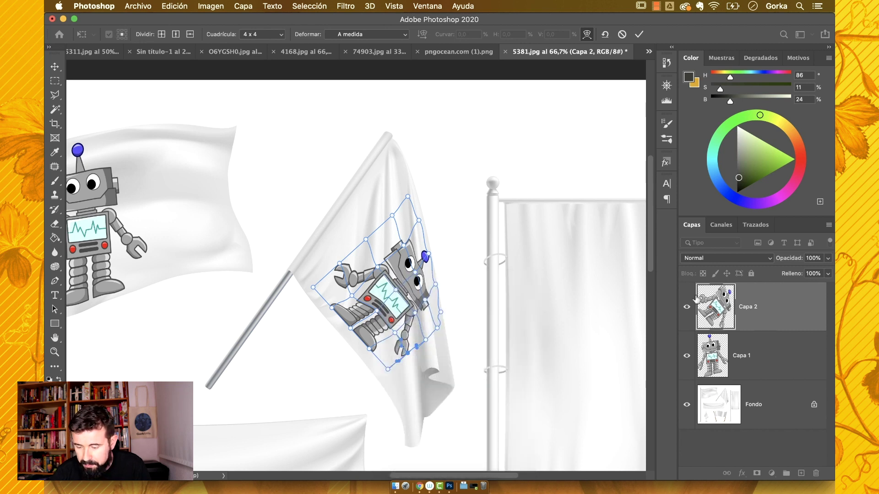
{"action": "key", "text": "Return"}
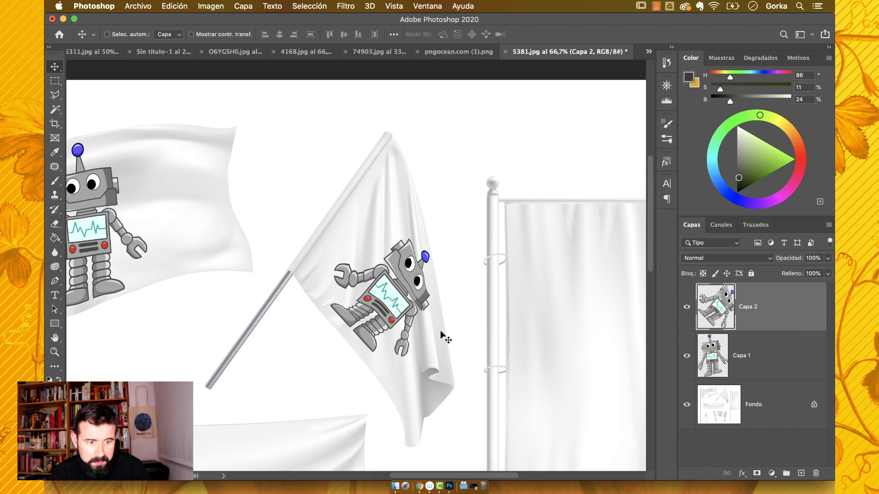
- Paste another robot, scale it to about 42% wide by 39% high, and place it on the flag held between two wooden poles
{"action": "scroll", "coordinate": [440, 336], "scroll_direction": "down", "scroll_amount": 10}
{"action": "key", "text": "super+v"}
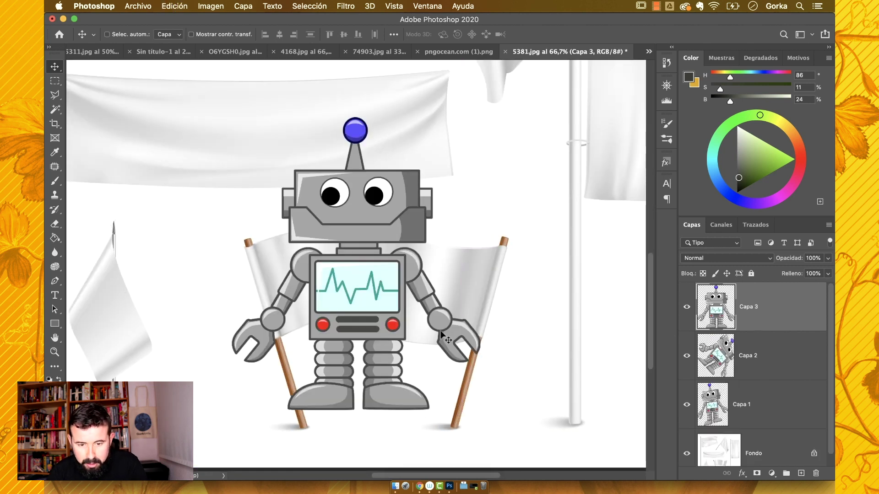
{"action": "left_click", "coordinate": [174, 6]}
{"action": "mouse_move", "coordinate": [348, 260]}
{"action": "left_click", "coordinate": [395, 278]}
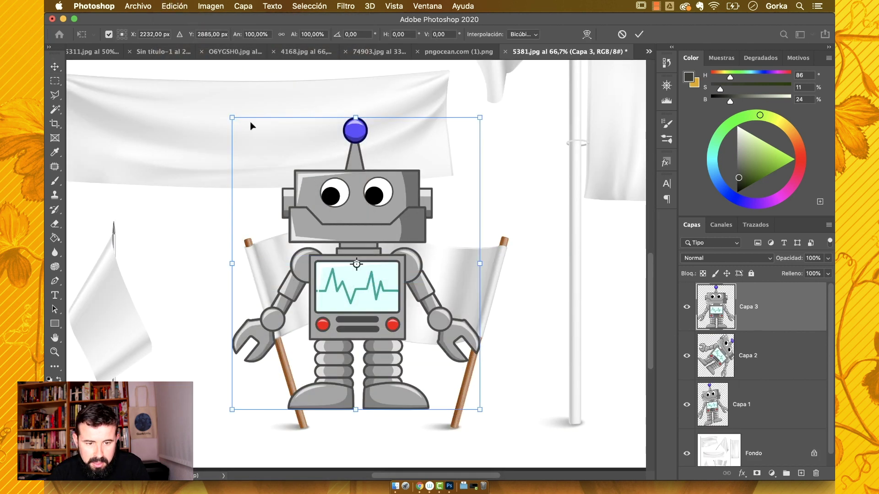
{"action": "left_click_drag", "start_coordinate": [234, 114], "coordinate": [376, 297]}
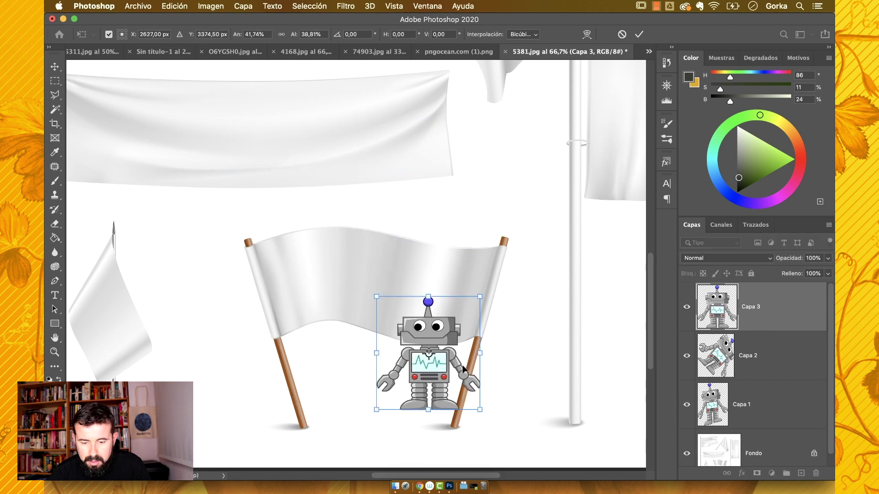
{"action": "left_click_drag", "start_coordinate": [439, 363], "coordinate": [384, 282]}
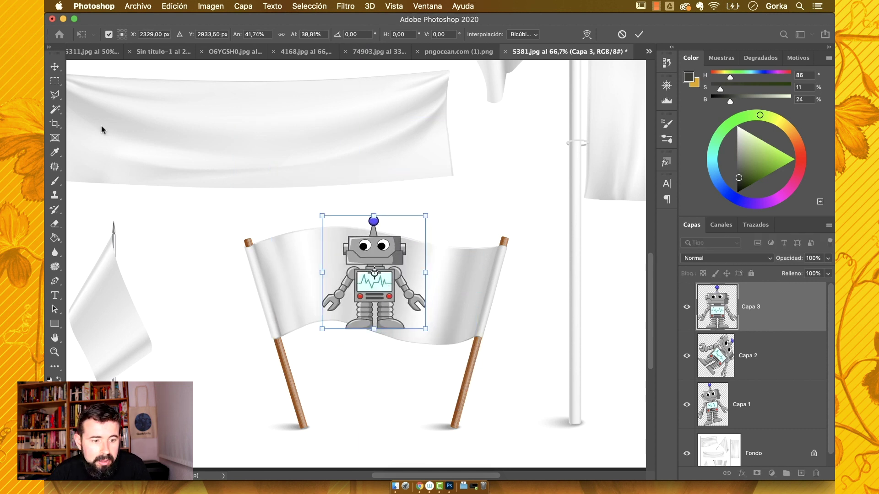
- Switch the new robot's transform to Warp (Deformar), keeping the grid at Por defecto
{"action": "left_click", "coordinate": [171, 5]}
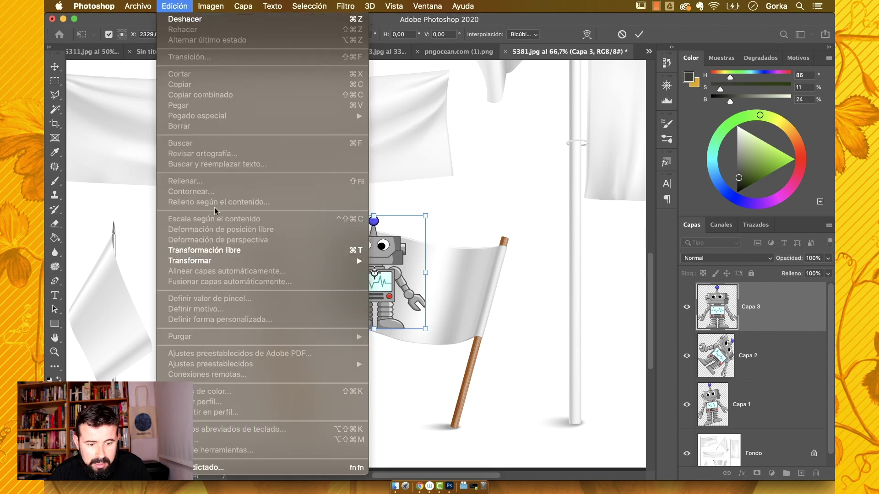
{"action": "mouse_move", "coordinate": [215, 261]}
{"action": "left_click", "coordinate": [404, 338]}
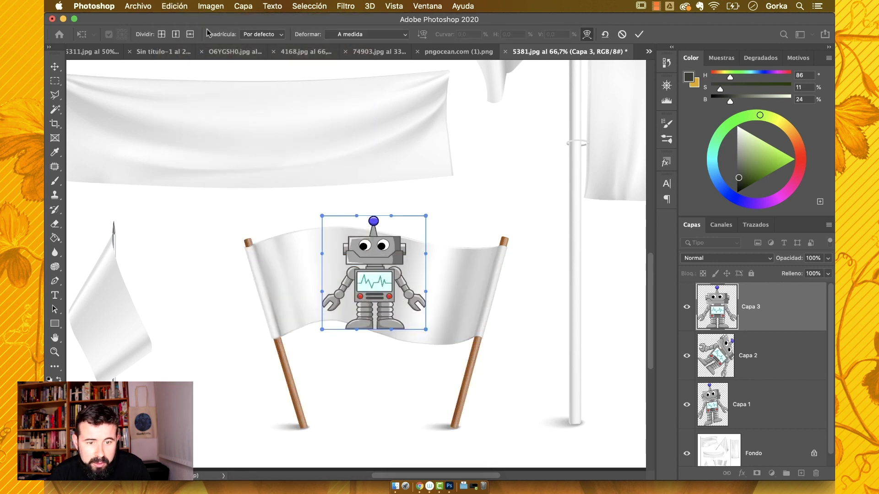
{"action": "left_click", "coordinate": [255, 35]}
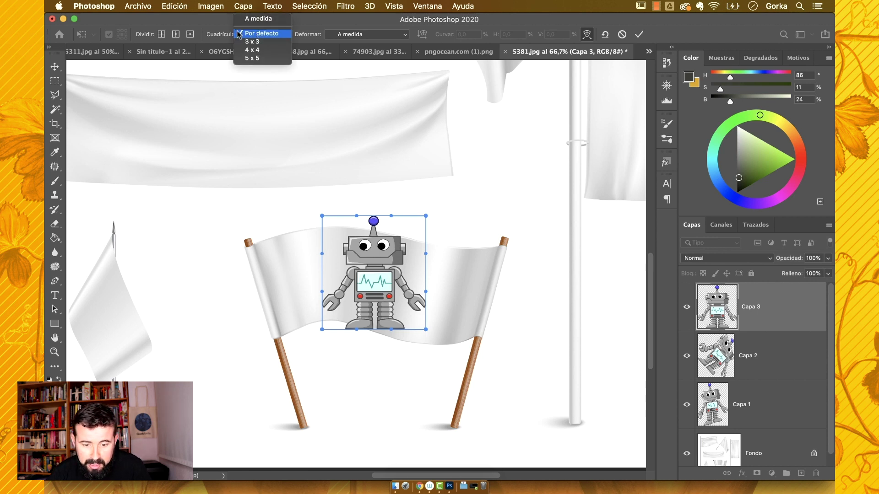
{"action": "left_click", "coordinate": [248, 33]}
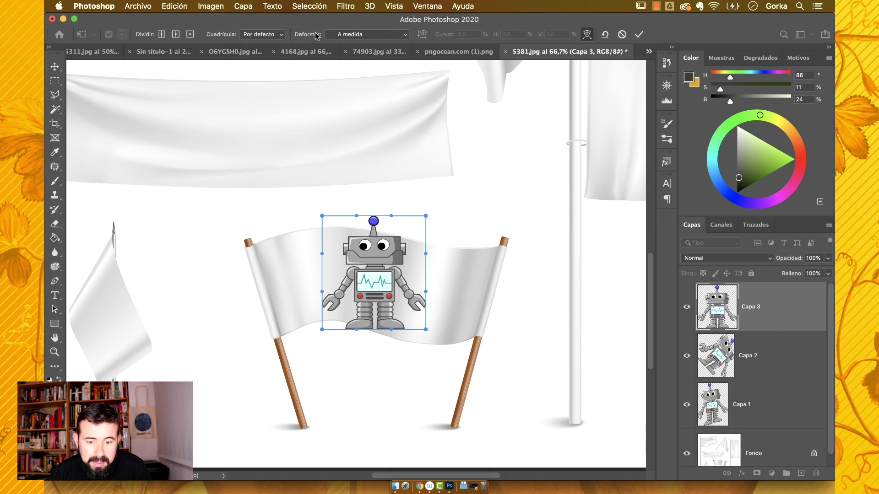
- Try the Arco and Caparazón hacia abajo warp styles on the robot
{"action": "left_click", "coordinate": [374, 35]}
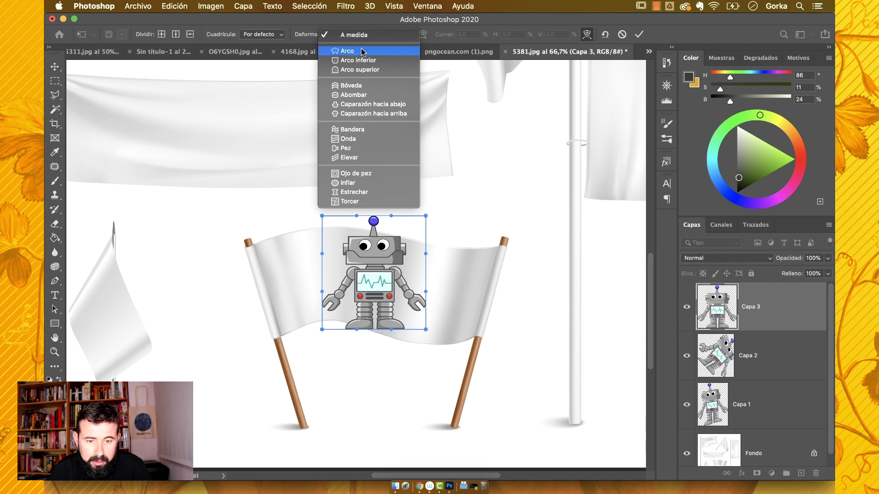
{"action": "left_click", "coordinate": [361, 51]}
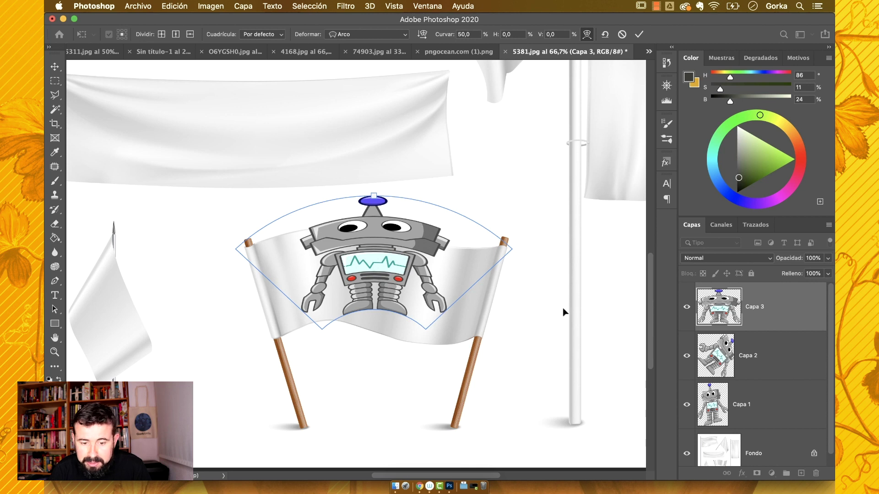
{"action": "left_click", "coordinate": [376, 33]}
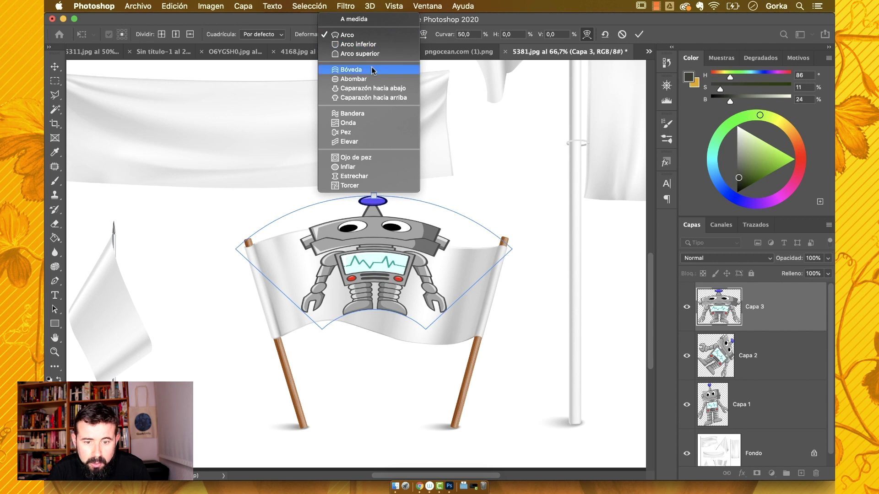
{"action": "left_click", "coordinate": [367, 87]}
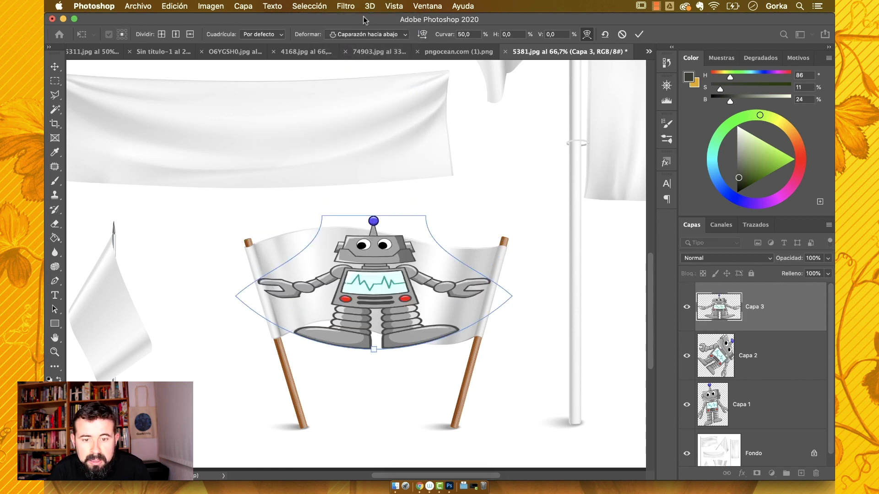
- Warp the robot with the Bandera style and set its curve to 20%
{"action": "left_click", "coordinate": [353, 35]}
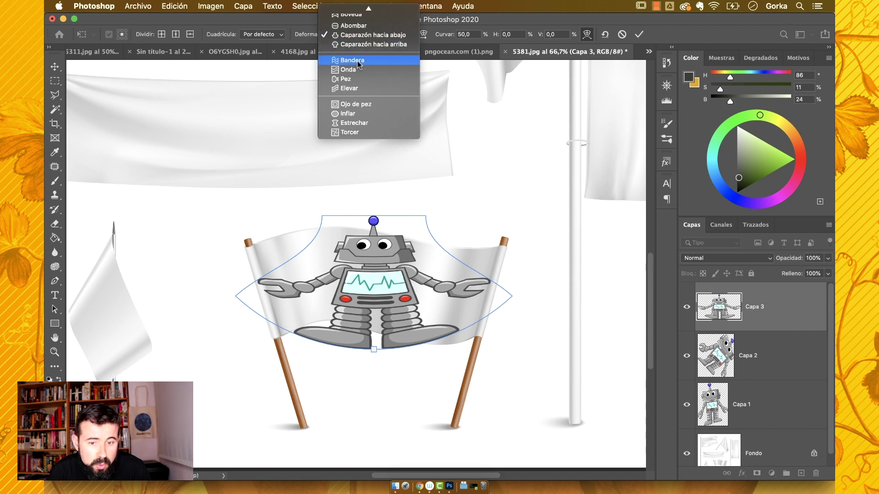
{"action": "left_click", "coordinate": [357, 61]}
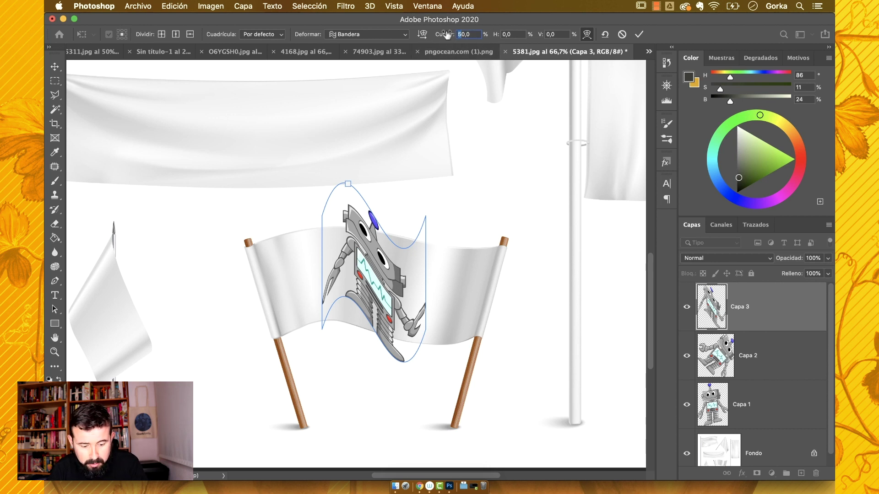
{"action": "type", "text": "20"}
{"action": "key", "text": "Tab"}
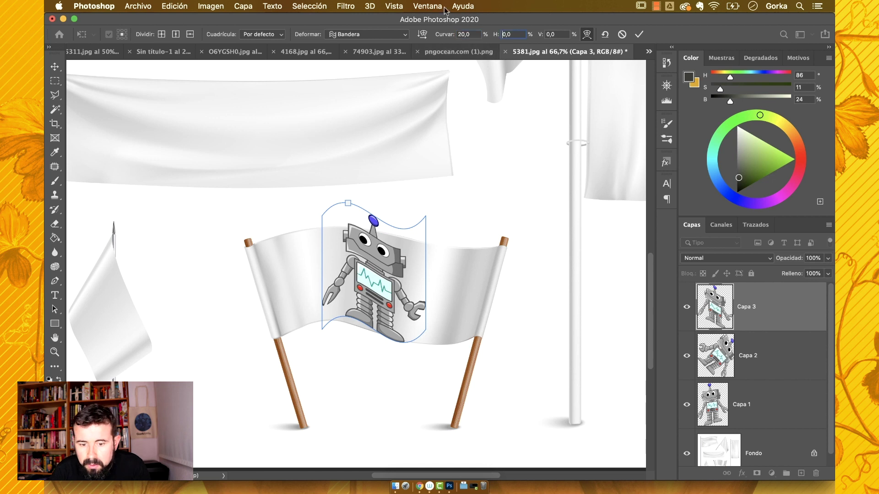
- Scale the flag-warped robot to about 60% wide by 31% high, fit it within the two-pole flag, and apply the transform
{"action": "left_click", "coordinate": [175, 6]}
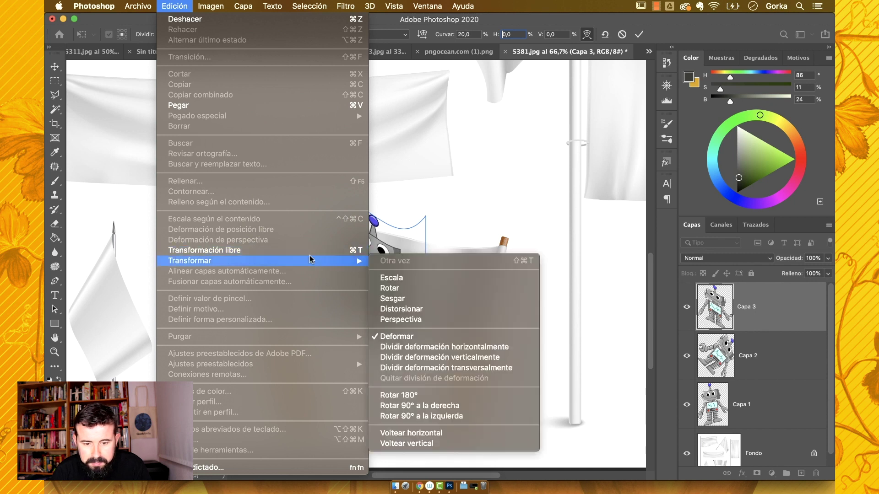
{"action": "left_click", "coordinate": [396, 279]}
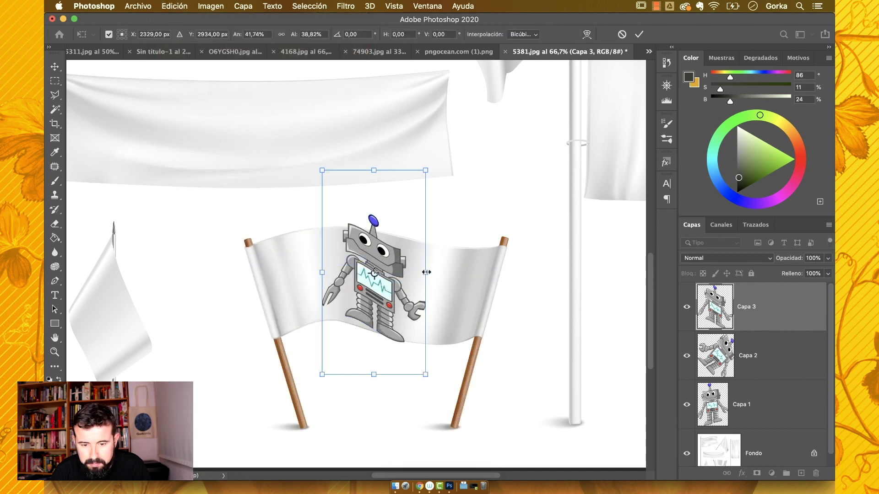
{"action": "mouse_move", "coordinate": [427, 273]}
{"action": "left_mouse_down"}
{"action": "mouse_move", "coordinate": [500, 275]}
{"action": "mouse_move", "coordinate": [384, 279]}
{"action": "mouse_move", "coordinate": [409, 273]}
{"action": "left_mouse_up"}
{"action": "left_click_drag", "start_coordinate": [471, 275], "coordinate": [480, 276]}
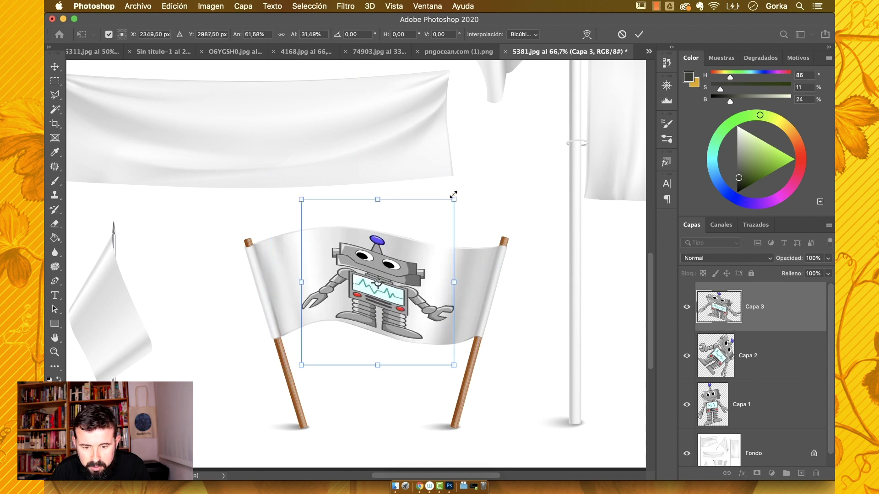
{"action": "left_click_drag", "start_coordinate": [454, 195], "coordinate": [449, 200]}
{"action": "left_click_drag", "start_coordinate": [398, 273], "coordinate": [403, 273]}
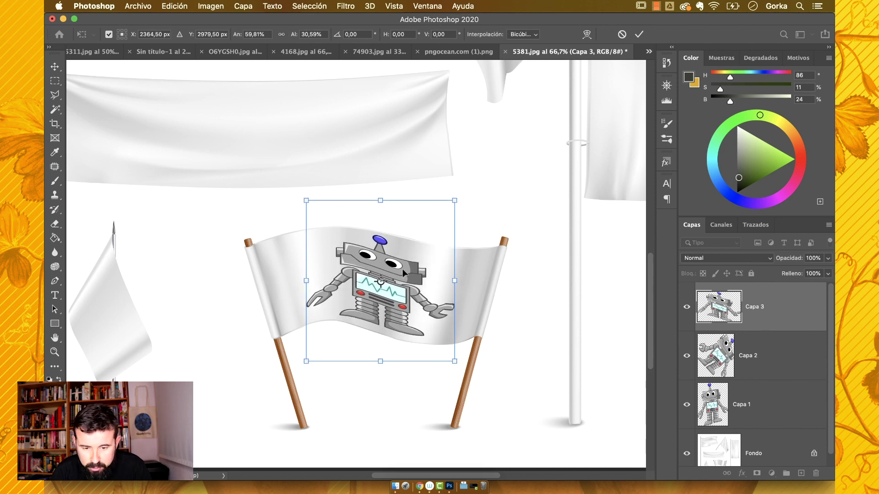
{"action": "key", "text": "Return"}
- Paste another robot, move it up and left of the two-pole flag's centre, and put it into Warp mode
{"action": "key", "text": "super+v"}
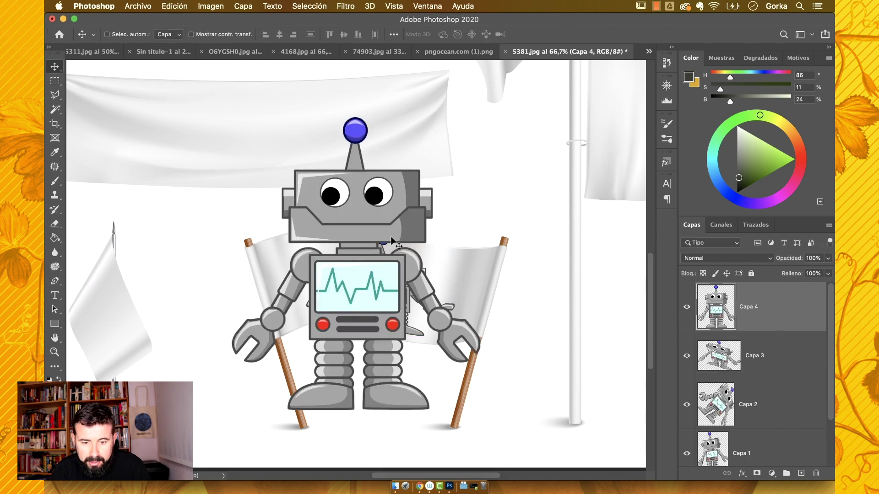
{"action": "left_click_drag", "start_coordinate": [392, 251], "coordinate": [256, 212]}
{"action": "left_click", "coordinate": [174, 6]}
{"action": "mouse_move", "coordinate": [320, 261]}
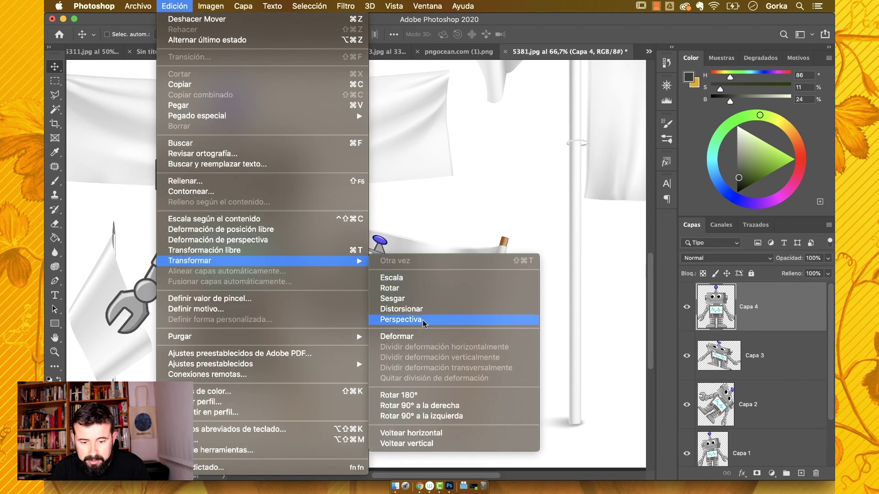
{"action": "left_click", "coordinate": [421, 336]}
{"action": "left_click", "coordinate": [362, 35]}
{"action": "left_click", "coordinate": [362, 35]}
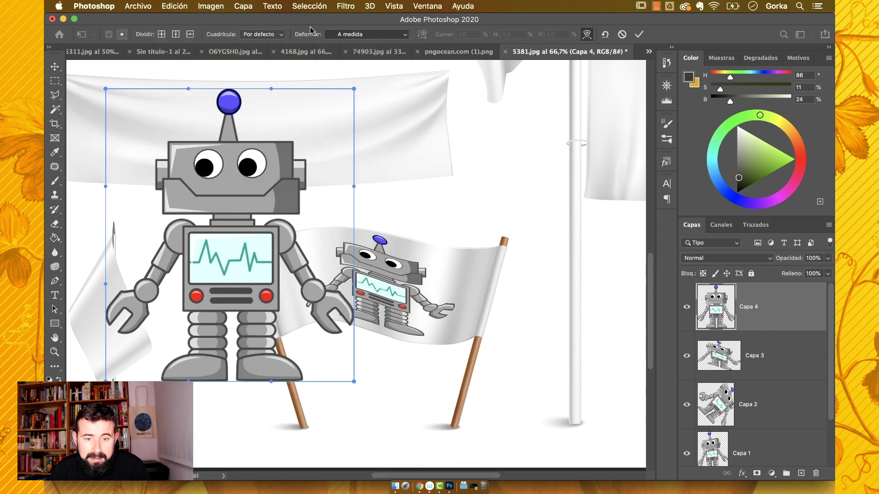
- Warp the large robot with the Inflar style, using a curve of 73.2% and horizontal distortion of -9.9%, and adjust its vertical distortion
{"action": "left_click", "coordinate": [364, 35]}
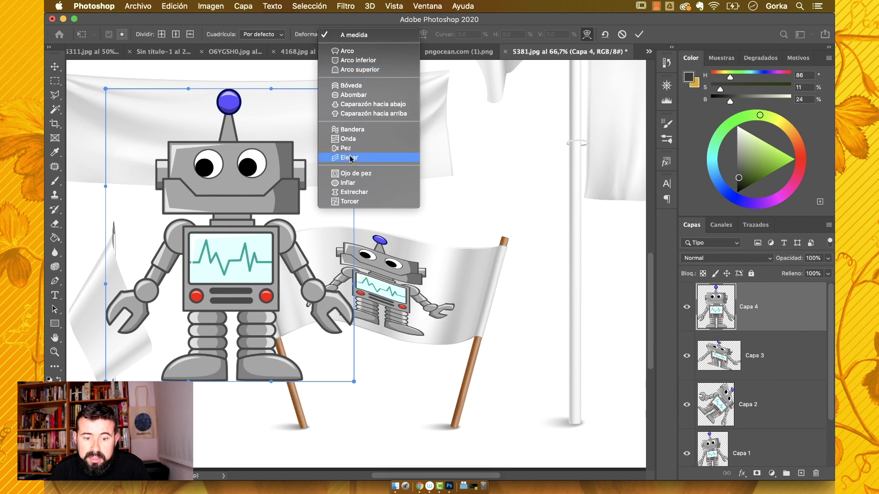
{"action": "left_click", "coordinate": [350, 183]}
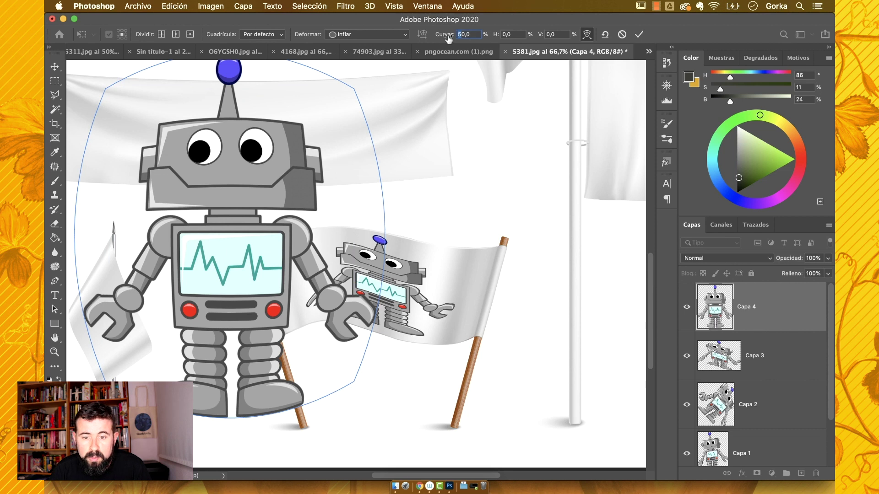
{"action": "left_click_drag", "start_coordinate": [443, 38], "coordinate": [503, 38]}
{"action": "left_click_drag", "start_coordinate": [404, 36], "coordinate": [569, 87]}
{"action": "left_click_drag", "start_coordinate": [495, 37], "coordinate": [438, 67]}
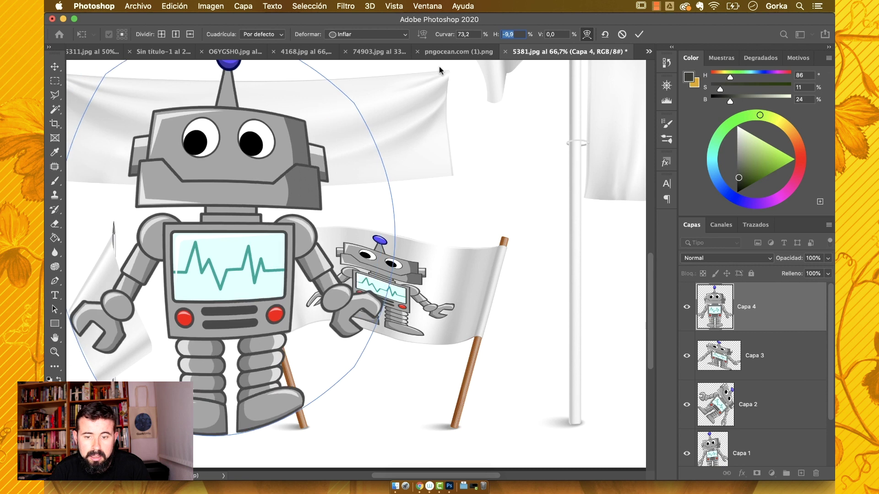
{"action": "left_click_drag", "start_coordinate": [541, 36], "coordinate": [555, 108]}
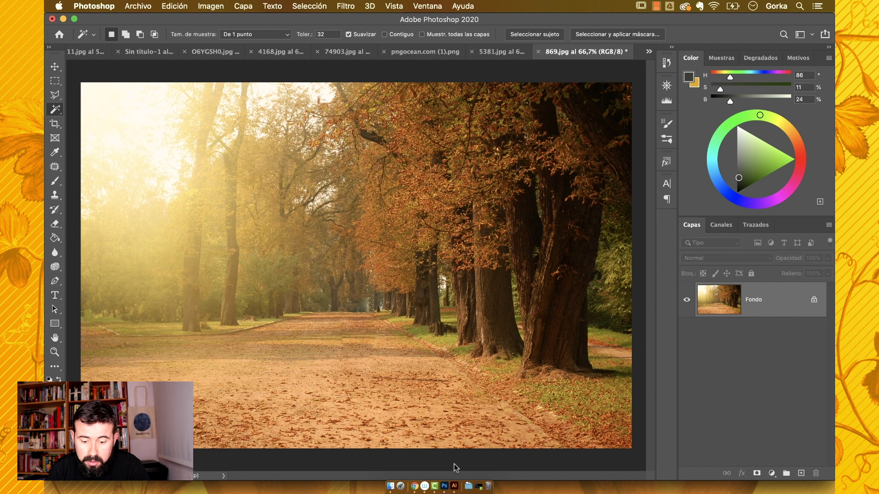
- Switch to Illustrator and cut the orange maple leaf from the leaf artwork
{"action": "left_click", "coordinate": [455, 487]}
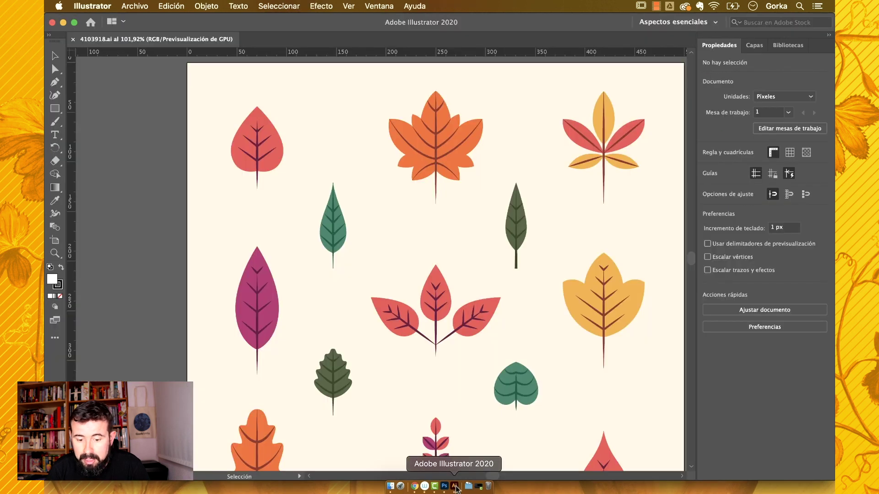
{"action": "scroll", "coordinate": [469, 355], "scroll_direction": "right", "scroll_amount": 3}
{"action": "scroll", "coordinate": [470, 355], "scroll_direction": "down", "scroll_amount": 1}
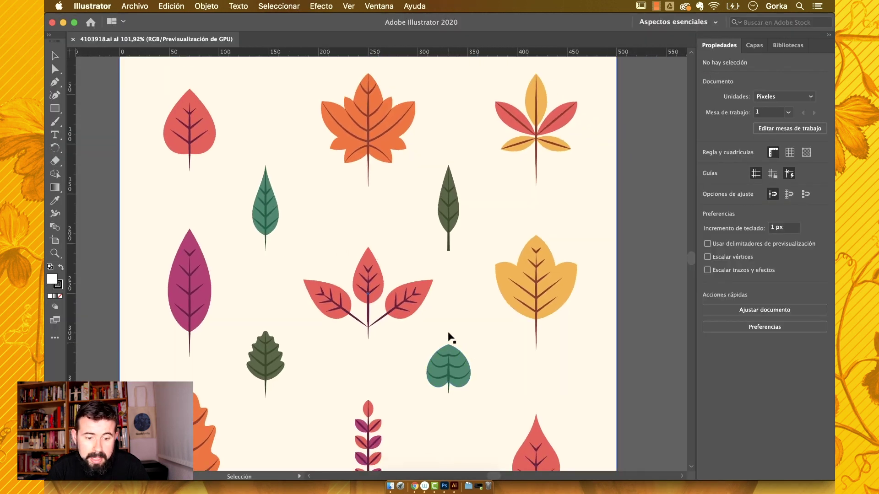
{"action": "left_click", "coordinate": [369, 125]}
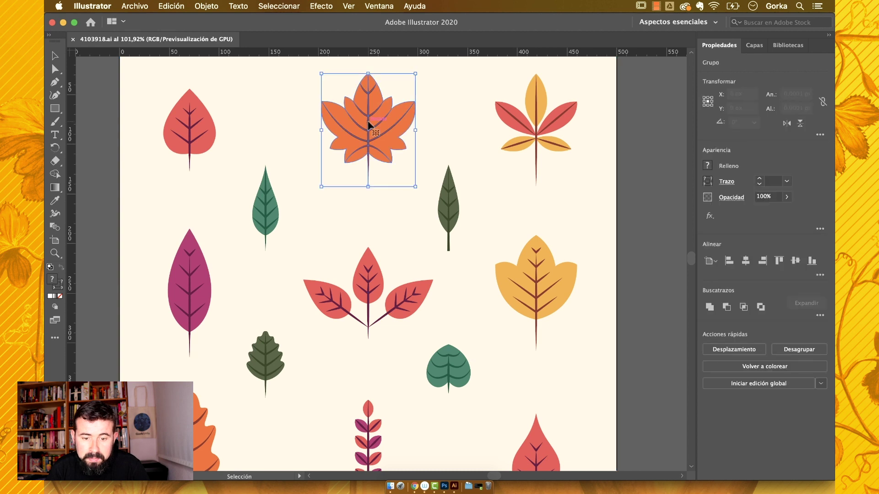
{"action": "key", "text": "Delete"}
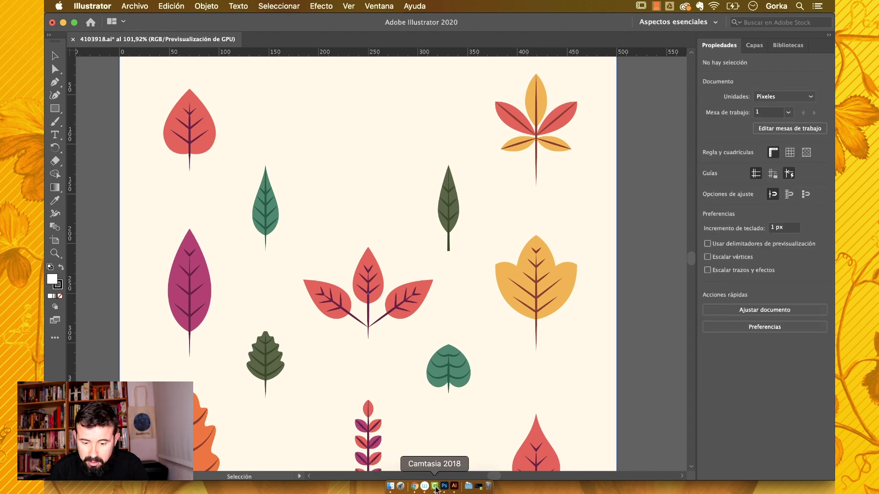
- Switch to Photoshop and paste the leaf as pixels into the autumn path photo, enlarged to about 221% and shifted left of centre
{"action": "left_click", "coordinate": [444, 486]}
{"action": "key", "text": "super+v"}
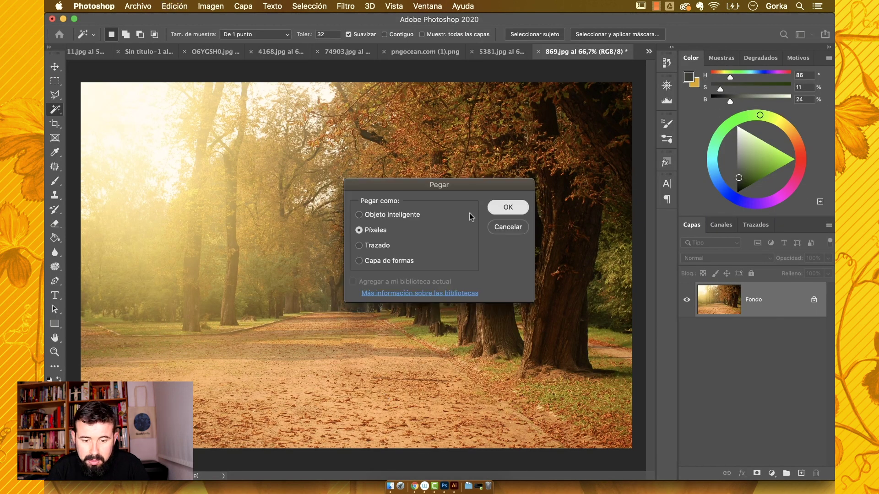
{"action": "key", "text": "Return"}
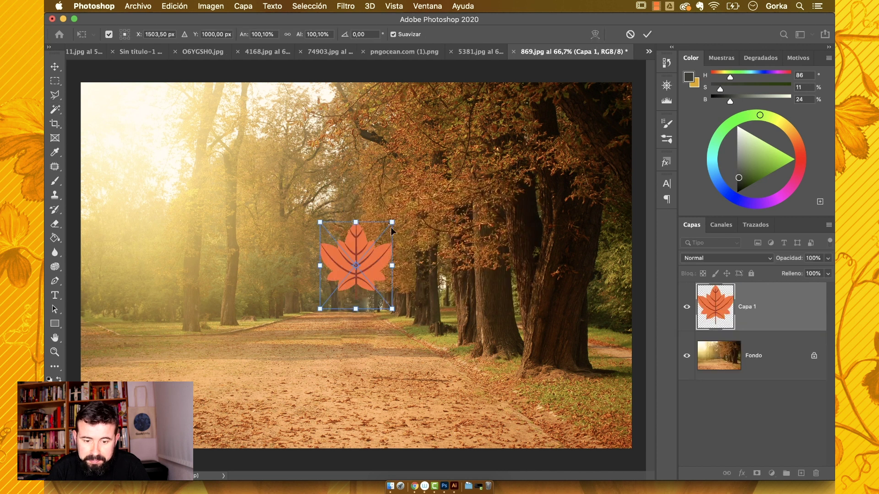
{"action": "left_click_drag", "start_coordinate": [392, 223], "coordinate": [489, 127]}
{"action": "left_click_drag", "start_coordinate": [437, 219], "coordinate": [355, 268]}
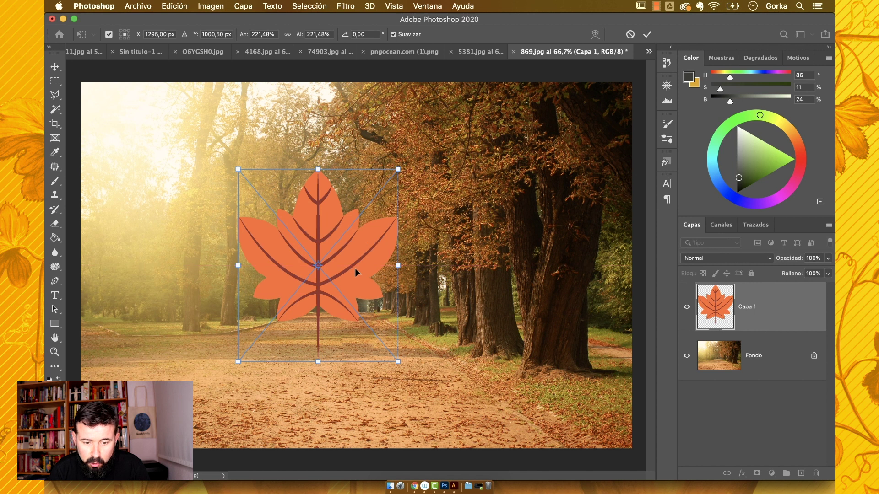
{"action": "key", "text": "Return"}
- Place the pasted leaf, rotate it 90° clockwise and flip it horizontally
{"action": "left_click", "coordinate": [176, 6]}
{"action": "left_click", "coordinate": [176, 5]}
{"action": "left_click", "coordinate": [180, 3]}
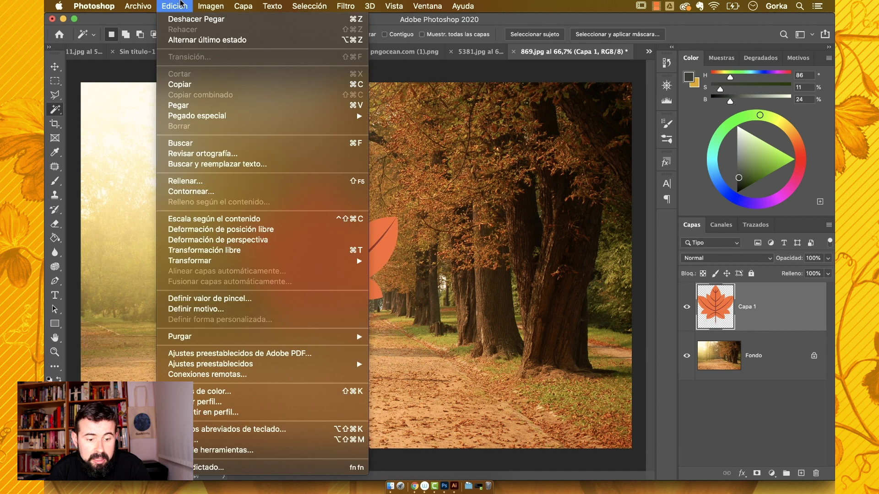
{"action": "mouse_move", "coordinate": [230, 265]}
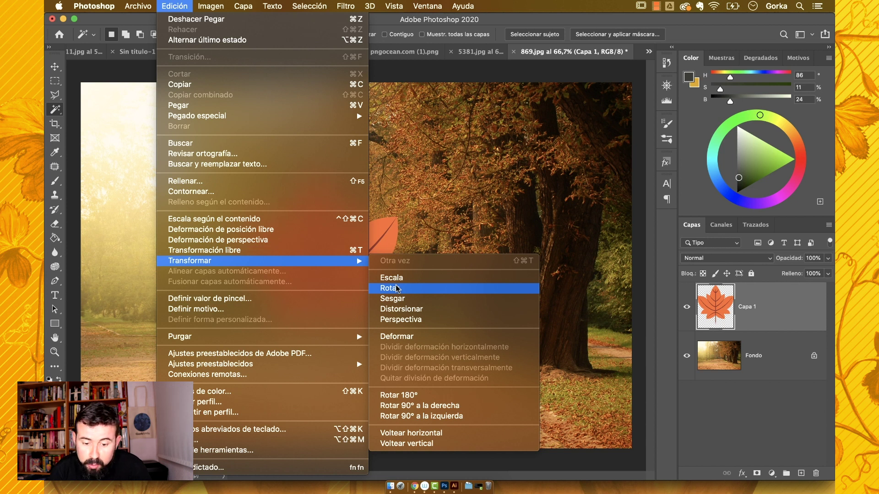
{"action": "left_click", "coordinate": [422, 407]}
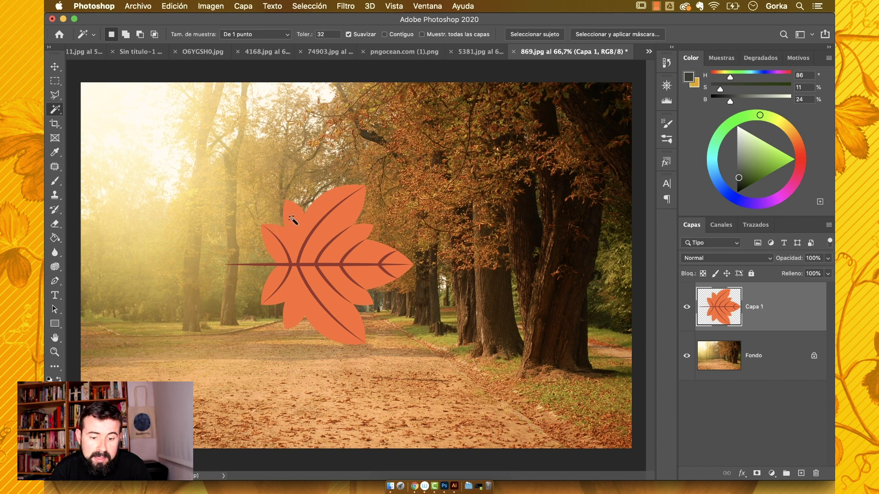
{"action": "left_click", "coordinate": [180, 5]}
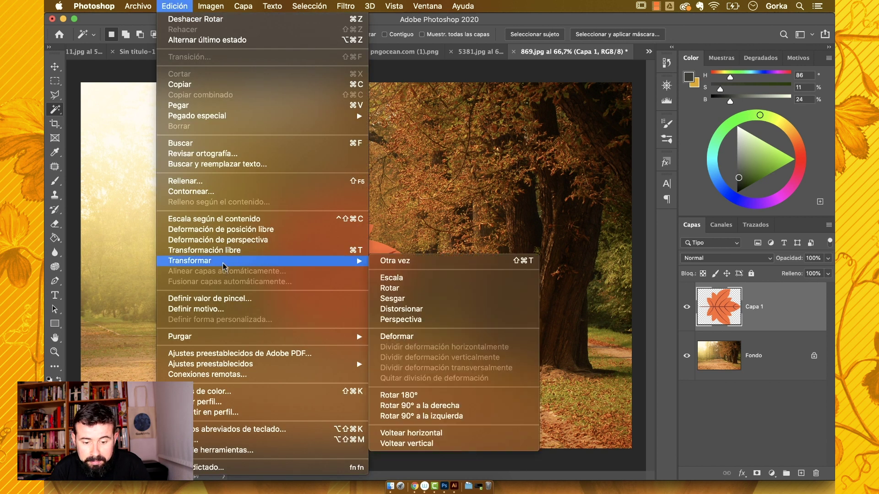
{"action": "left_click", "coordinate": [414, 435]}
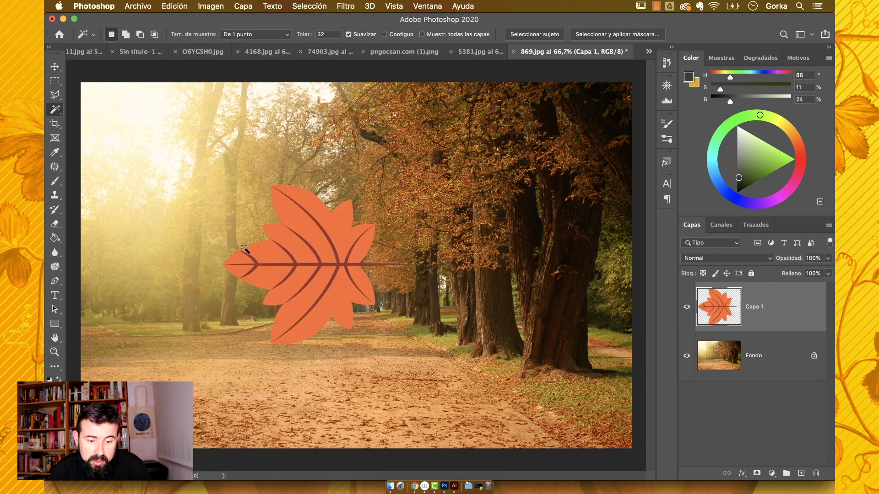
- Convert the locked park photo background into a regular layer
{"action": "double_click", "coordinate": [764, 366]}
{"action": "left_click", "coordinate": [547, 226]}
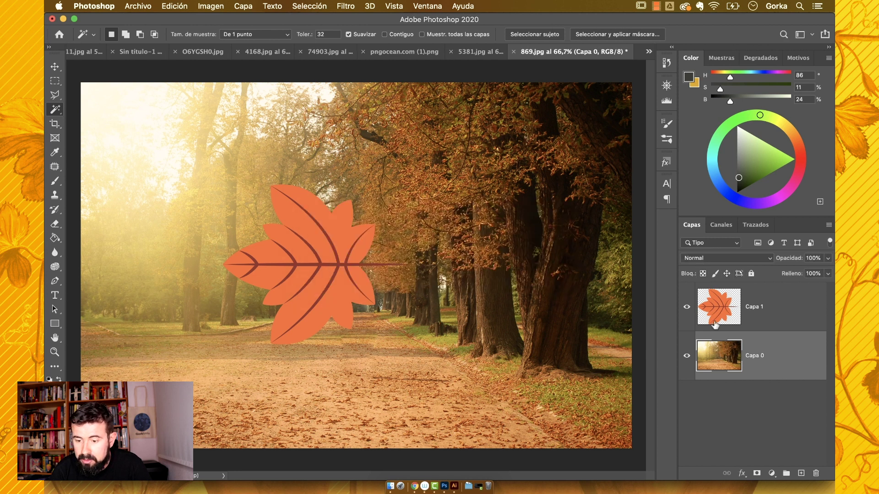
- Try flipping the park photo vertically with the leaf layer hidden, and undo both changes
{"action": "left_click", "coordinate": [687, 307]}
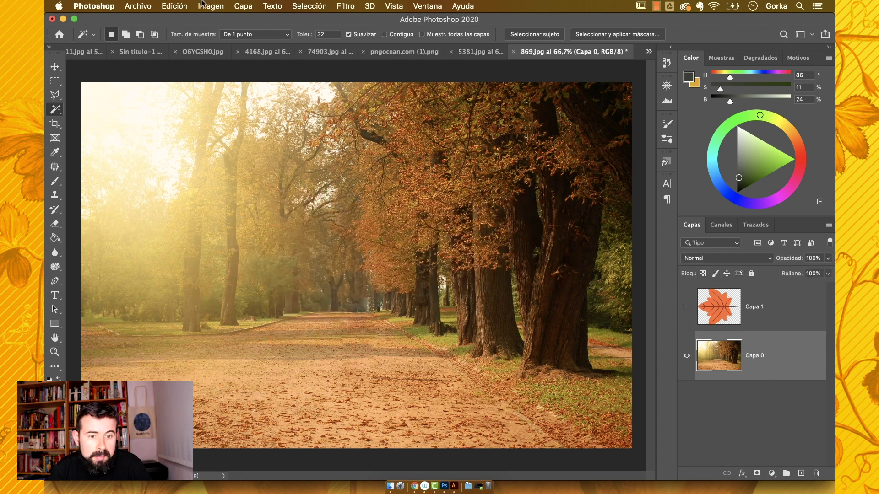
{"action": "left_click", "coordinate": [175, 6]}
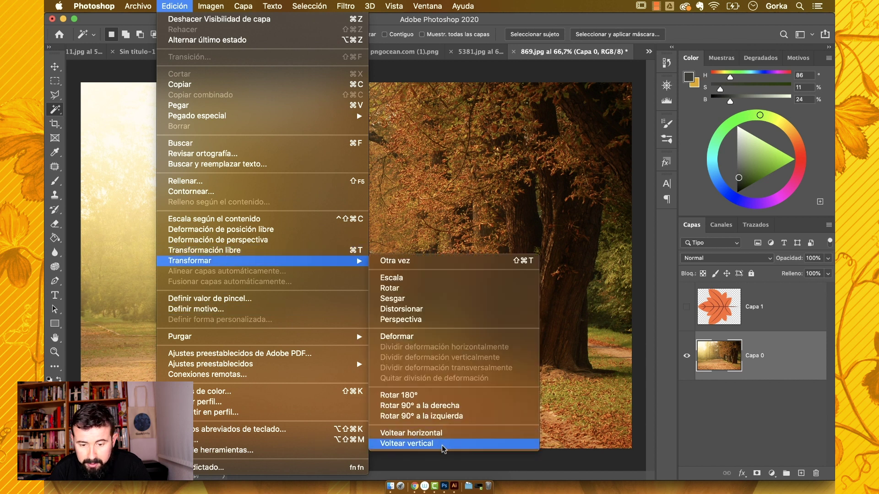
{"action": "left_click", "coordinate": [443, 445]}
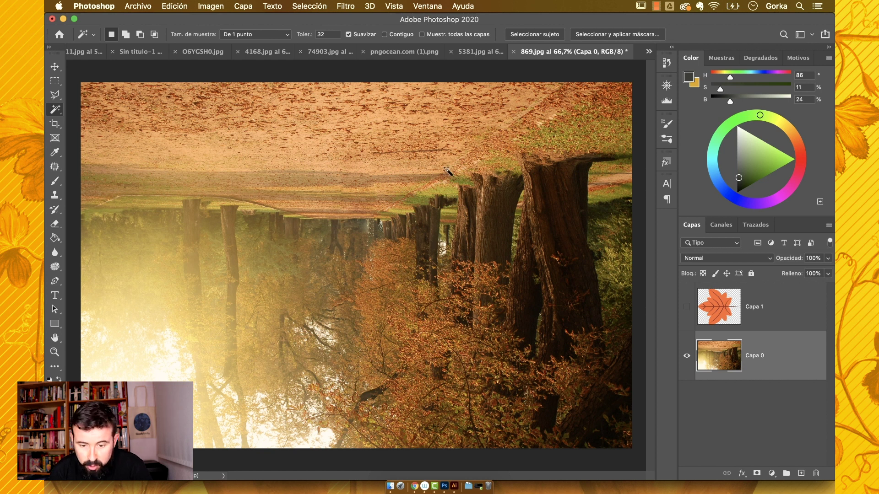
{"action": "key", "text": "super+z"}
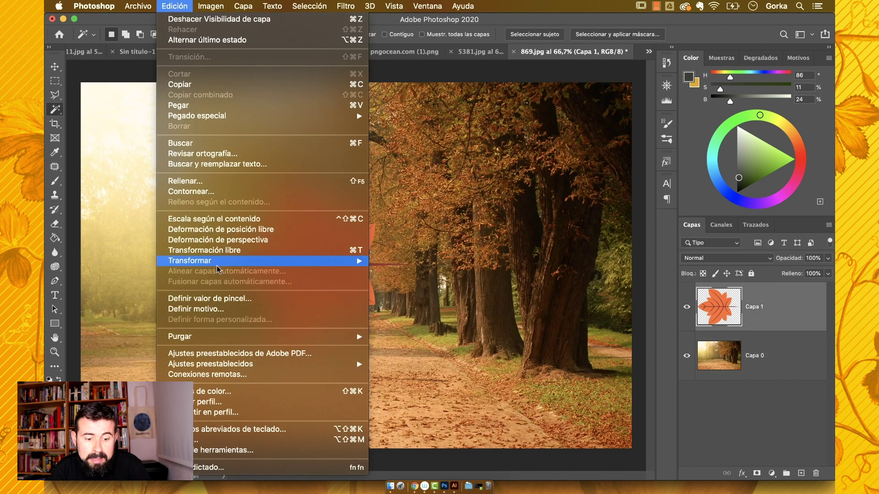
{"action": "mouse_move", "coordinate": [181, 257]}
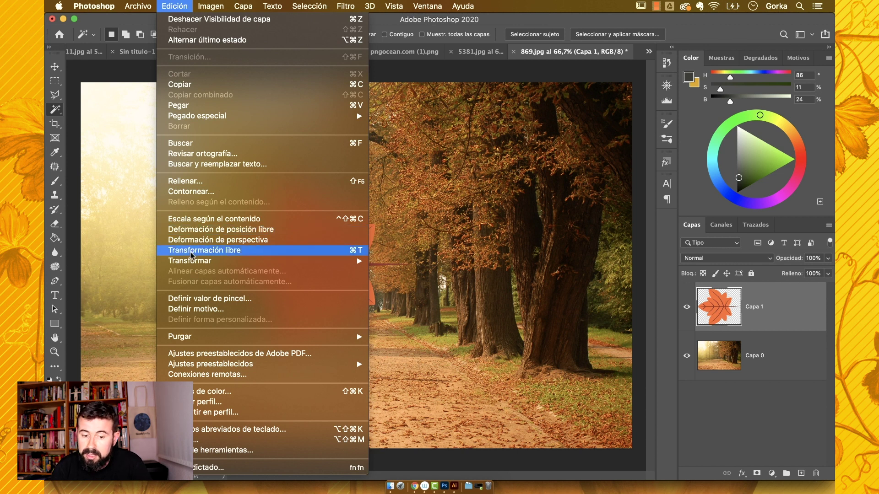
{"action": "left_click", "coordinate": [101, 250]}
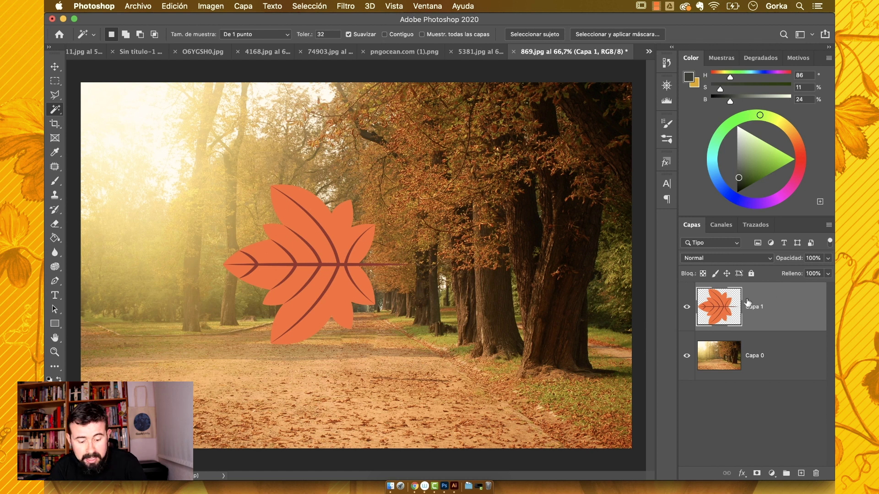
- Try a free transform on the leaf, scaling it to about 125% and rotating it about 1.4°, and undo it
{"action": "key", "text": "super+t"}
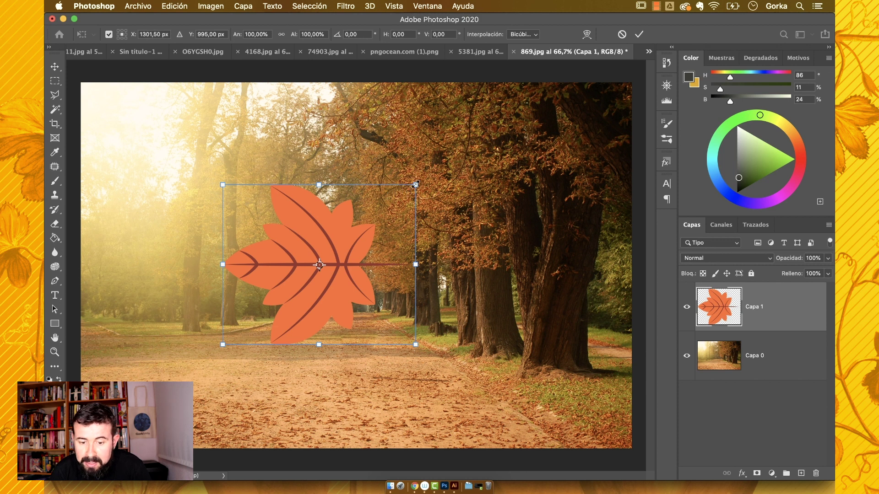
{"action": "left_click_drag", "start_coordinate": [416, 185], "coordinate": [464, 143]}
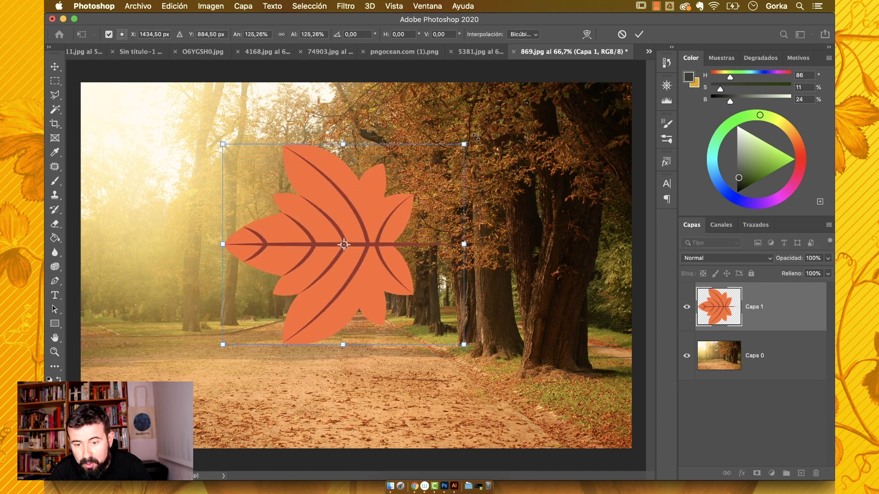
{"action": "left_click_drag", "start_coordinate": [476, 137], "coordinate": [507, 149]}
{"action": "left_click_drag", "start_coordinate": [433, 54], "coordinate": [385, 130]}
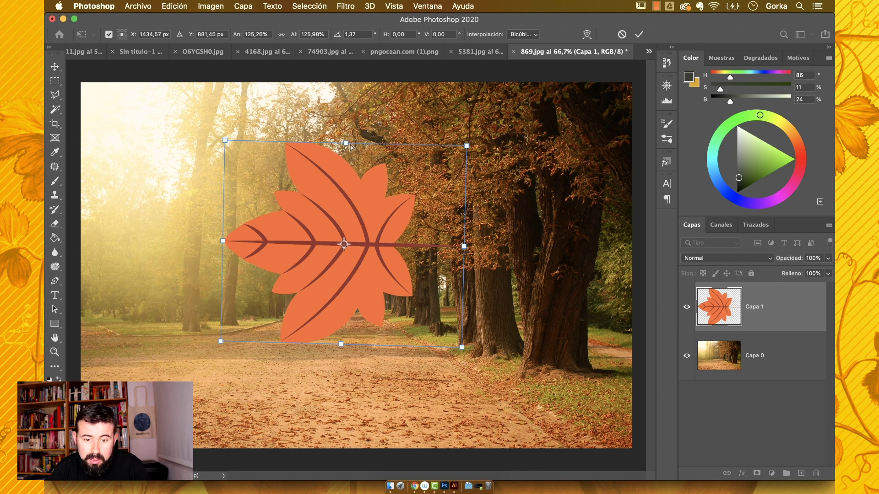
{"action": "left_click_drag", "start_coordinate": [347, 145], "coordinate": [317, 169]}
{"action": "key", "text": "super+z"}
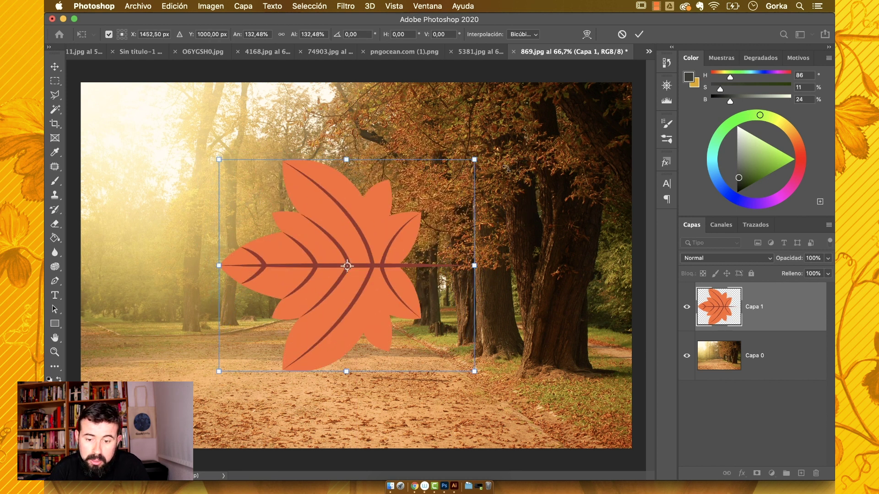
- Try distorting the enlarged leaf by its upper-right corner and scaling it about its centre to 138.18%, undoing the distortions
{"action": "left_click_drag", "start_coordinate": [475, 160], "coordinate": [441, 175]}
{"action": "key", "text": "super+z"}
{"action": "key", "text": "super+shift+z"}
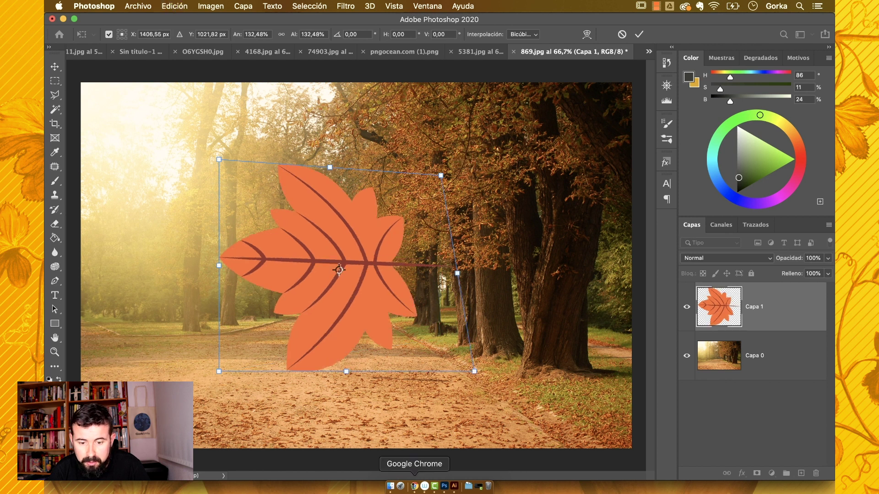
{"action": "key", "text": "super+z"}
{"action": "key", "text": "super+z"}
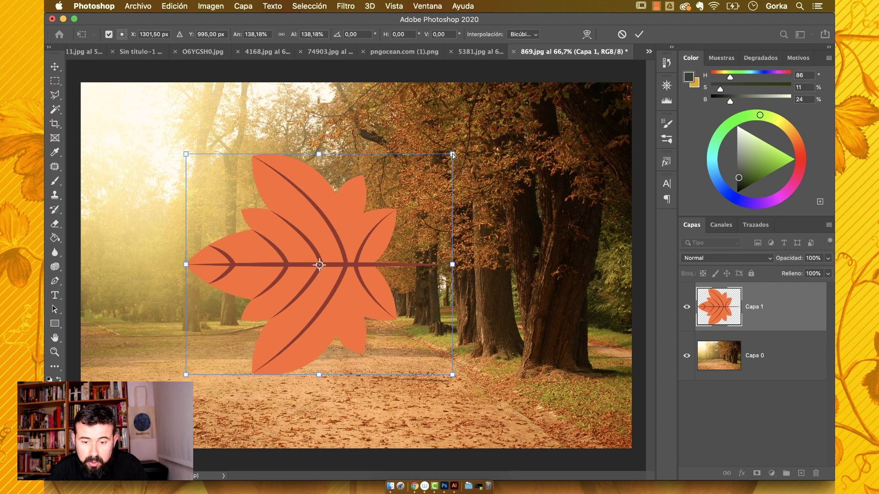
{"action": "left_click_drag", "start_coordinate": [452, 155], "coordinate": [454, 189]}
{"action": "key", "text": "super+z"}
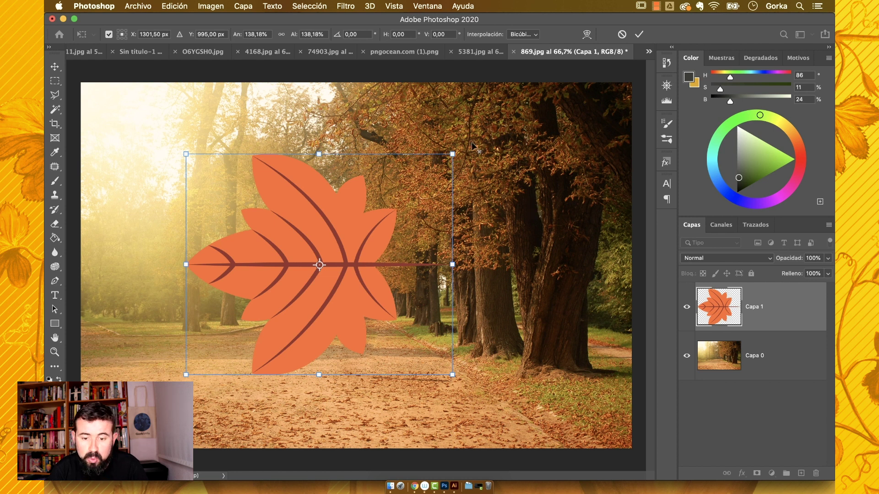
- Try a perspective taper that narrows the leaf's stem side, and cancel the whole transformation
{"action": "left_click_drag", "start_coordinate": [456, 160], "coordinate": [444, 226]}
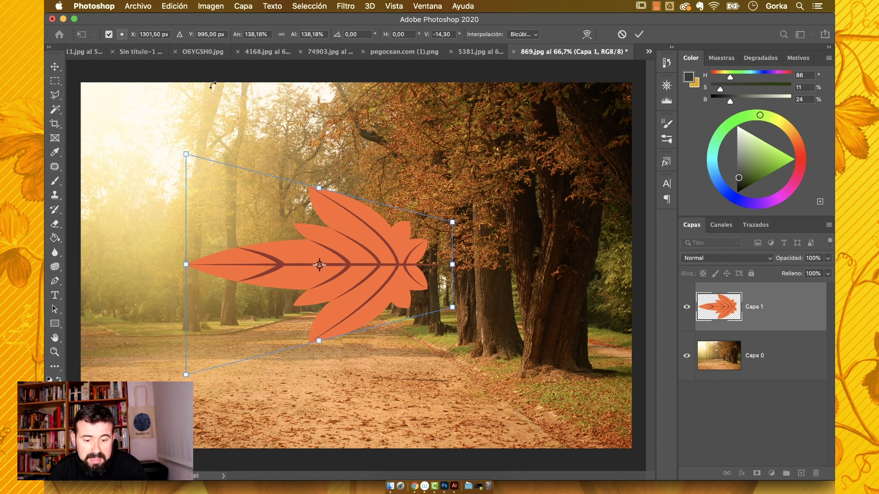
{"action": "left_click", "coordinate": [170, 6]}
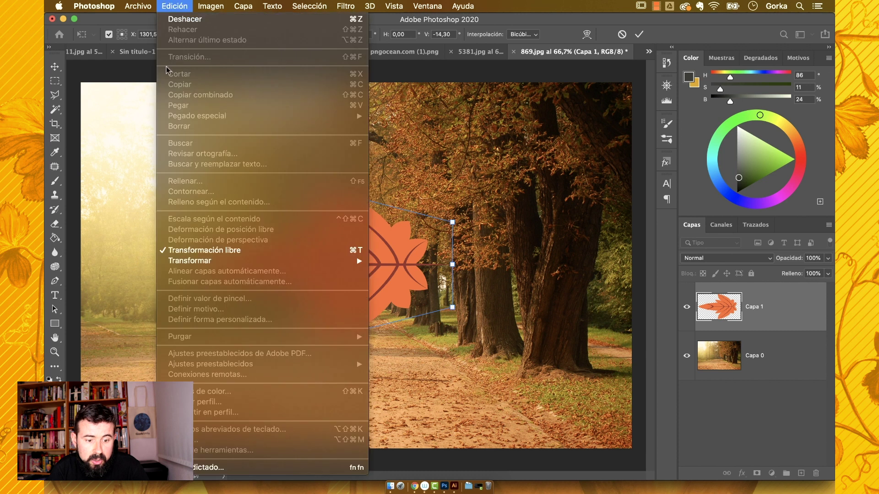
{"action": "left_click", "coordinate": [485, 362]}
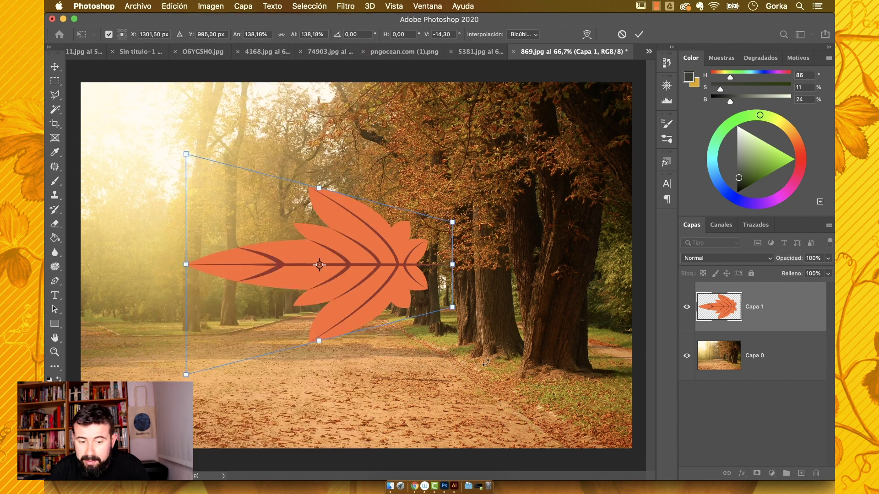
{"action": "key", "text": "Escape"}
{"action": "key", "text": "w"}
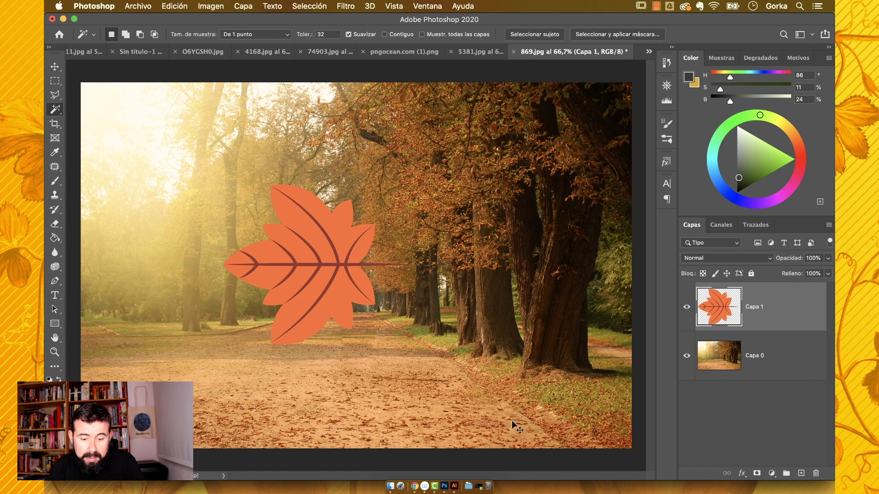
- Free-transform the leaf to about 112.5% width and 110.4% height, rotated about 20° with about -17.7° horizontal skew
{"action": "key", "text": "cmd+t"}
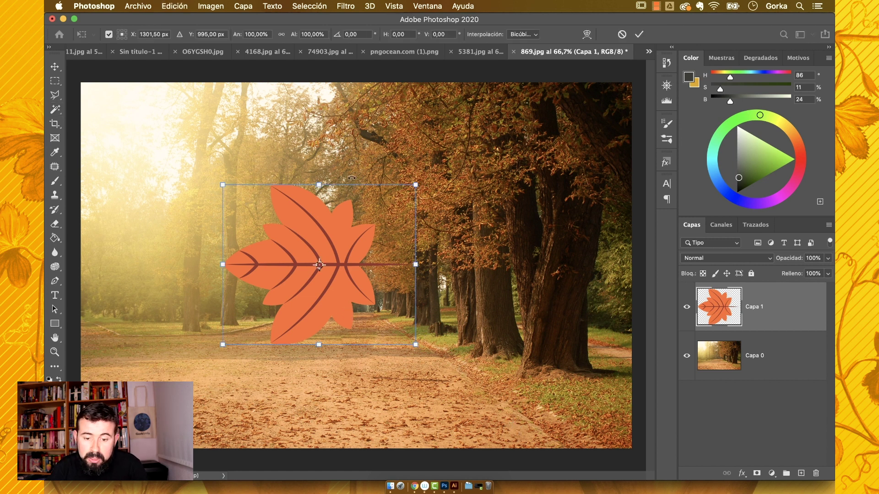
{"action": "left_click_drag", "start_coordinate": [416, 185], "coordinate": [528, 214]}
{"action": "left_click_drag", "start_coordinate": [340, 263], "coordinate": [347, 281]}
{"action": "left_click_drag", "start_coordinate": [415, 391], "coordinate": [394, 352]}
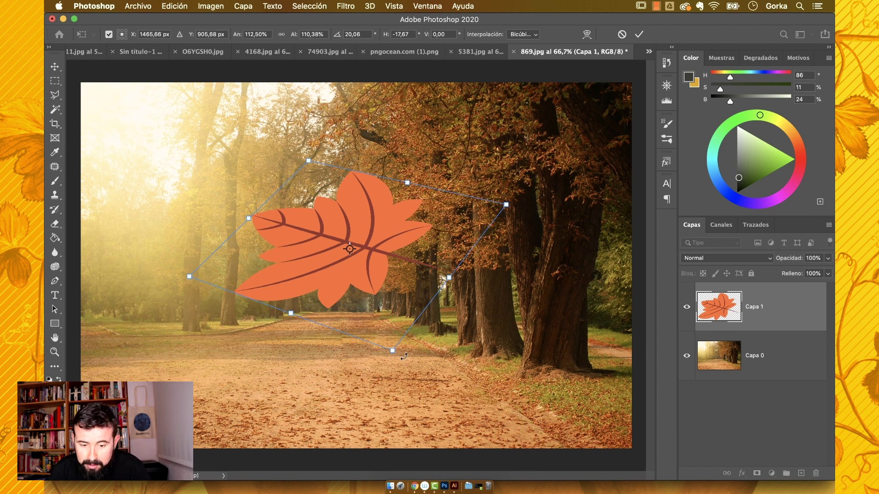
{"action": "key", "text": "Return"}
{"action": "key", "text": "w"}
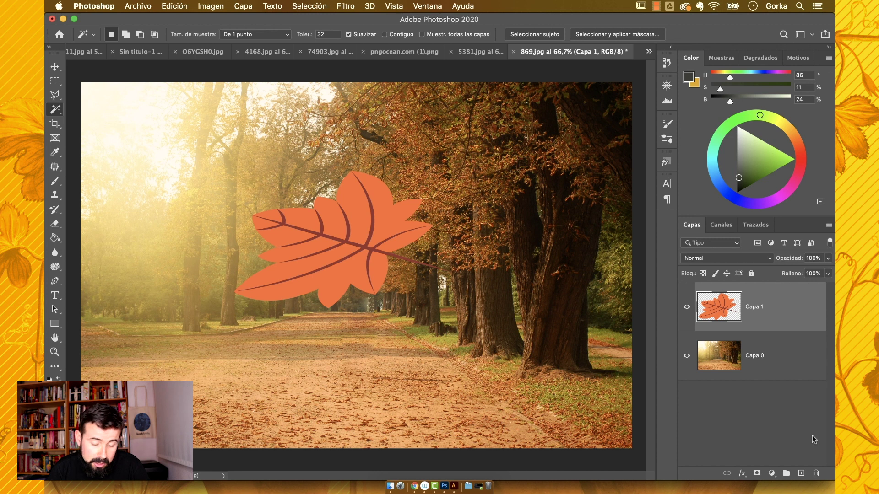
- Load the leaf's outline as a selection and hide the leaf layer
{"action": "left_click", "coordinate": [724, 310], "text": "super"}
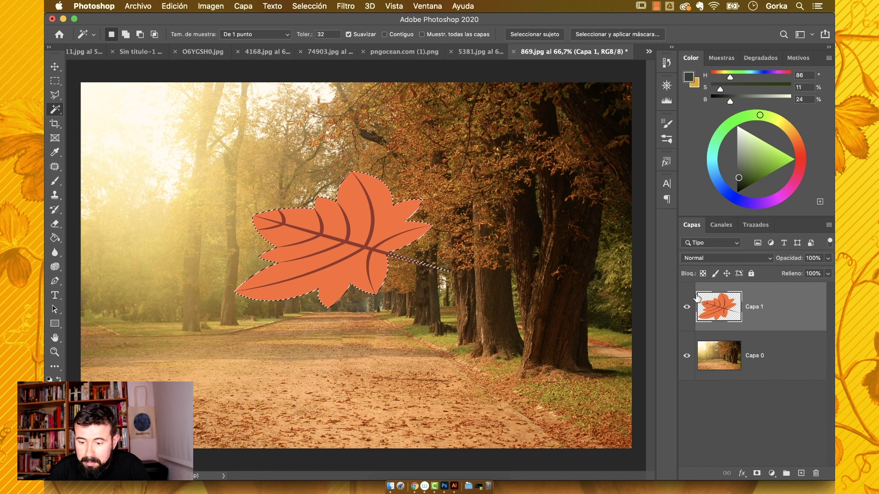
{"action": "left_click", "coordinate": [687, 307]}
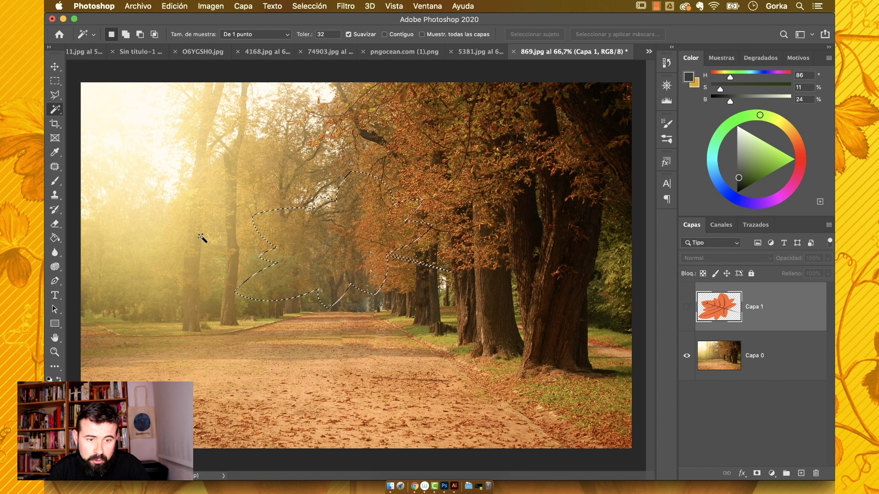
- Transform the leaf-shaped selection to about 137.5%, rotated about 26.8°, and shift it down over the path
{"action": "left_click", "coordinate": [309, 6]}
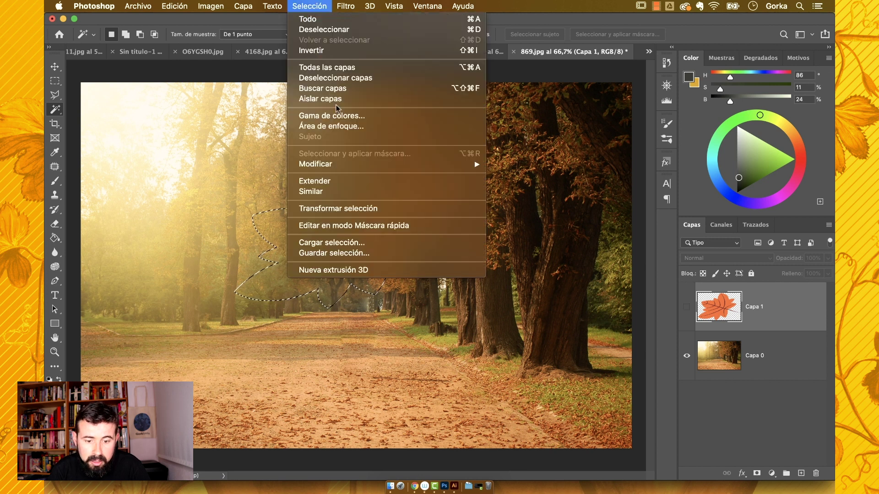
{"action": "left_click", "coordinate": [374, 209]}
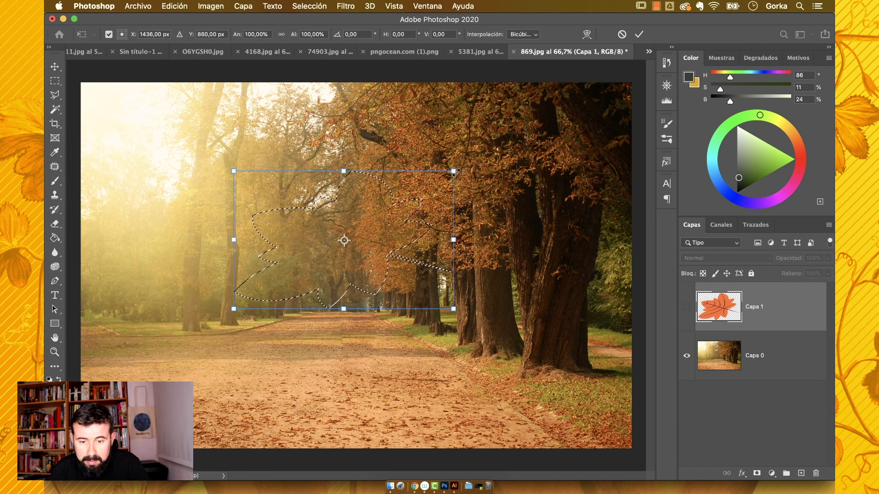
{"action": "left_click_drag", "start_coordinate": [454, 171], "coordinate": [574, 201]}
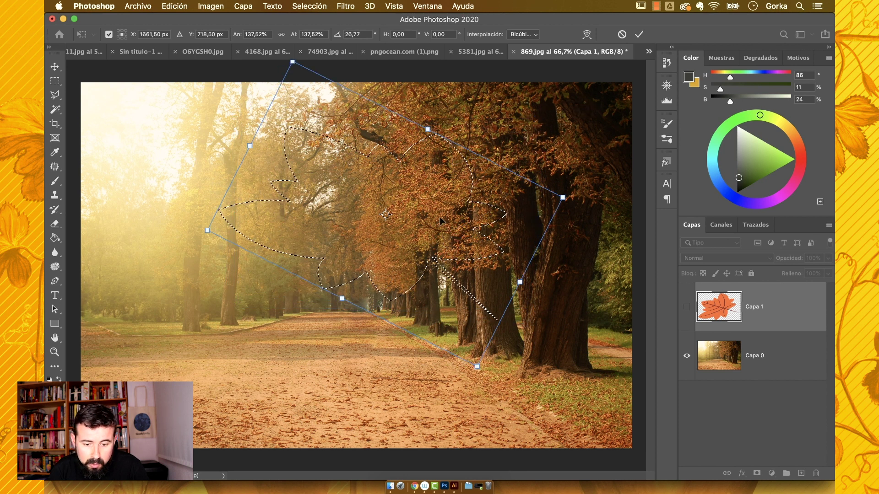
{"action": "left_click_drag", "start_coordinate": [439, 216], "coordinate": [394, 283]}
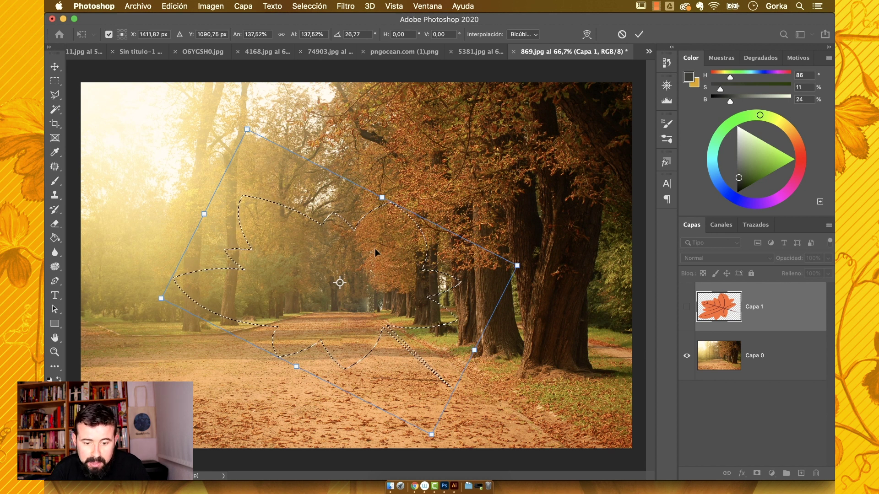
{"action": "key", "text": "Return"}
{"action": "key", "text": "w"}
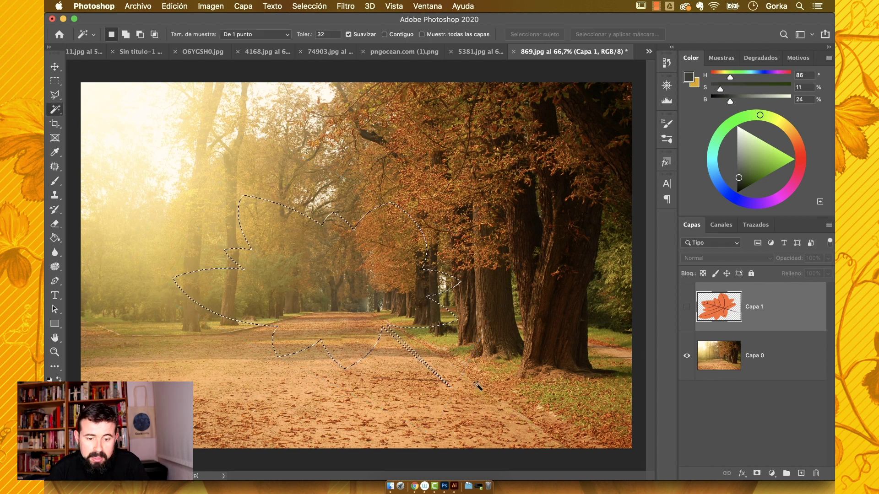